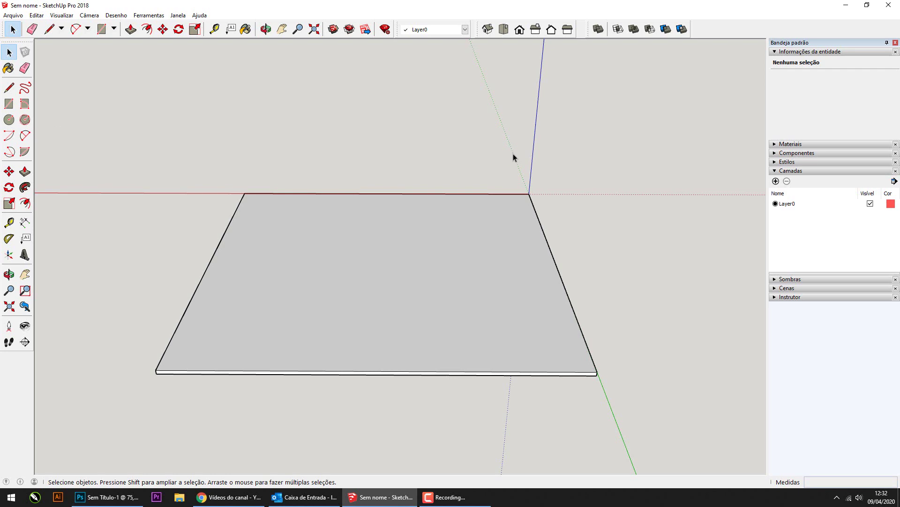
# Step: Orbit and level the view so the base plate's back edge runs horizontal
pyautogui.moveTo(513, 153); pyautogui.dragTo(414, 201, button='middle')
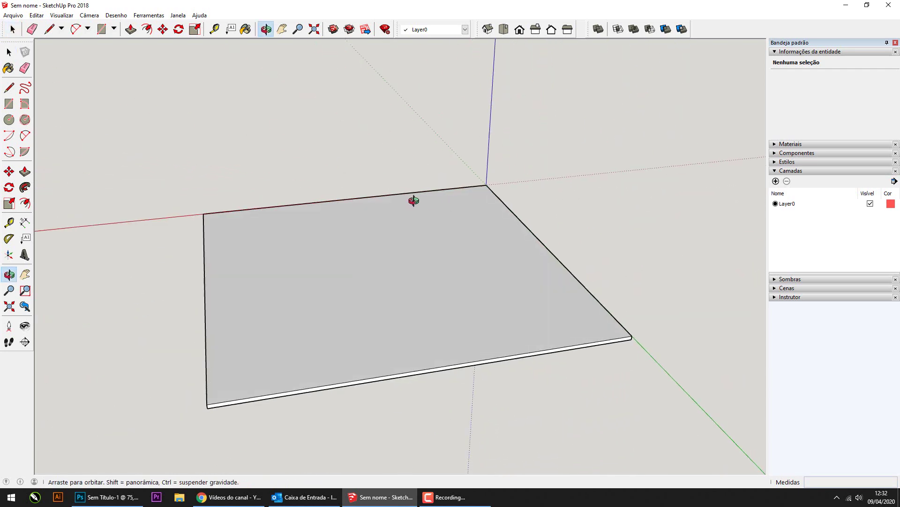
pyautogui.moveTo(414, 201)
pyautogui.mouseDown()
pyautogui.moveTo(483, 114)
pyautogui.moveTo(513, 205)
pyautogui.moveTo(639, 114)
pyautogui.moveTo(195, 180)
pyautogui.moveTo(511, 153)
pyautogui.moveTo(352, 195)
pyautogui.moveTo(488, 159)
pyautogui.moveTo(212, 254)
pyautogui.moveTo(428, 161)
pyautogui.mouseUp()
pyautogui.press('space')
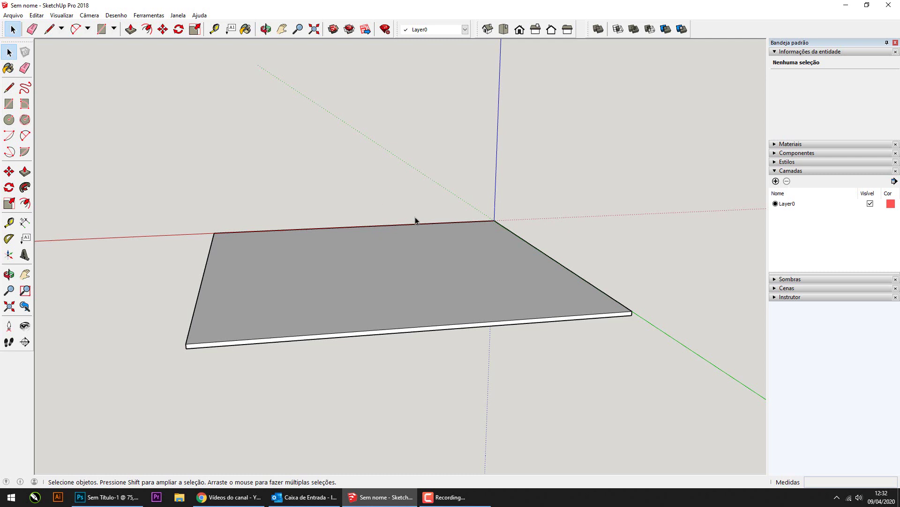
pyautogui.moveTo(415, 221); pyautogui.dragTo(384, 215, button='middle')
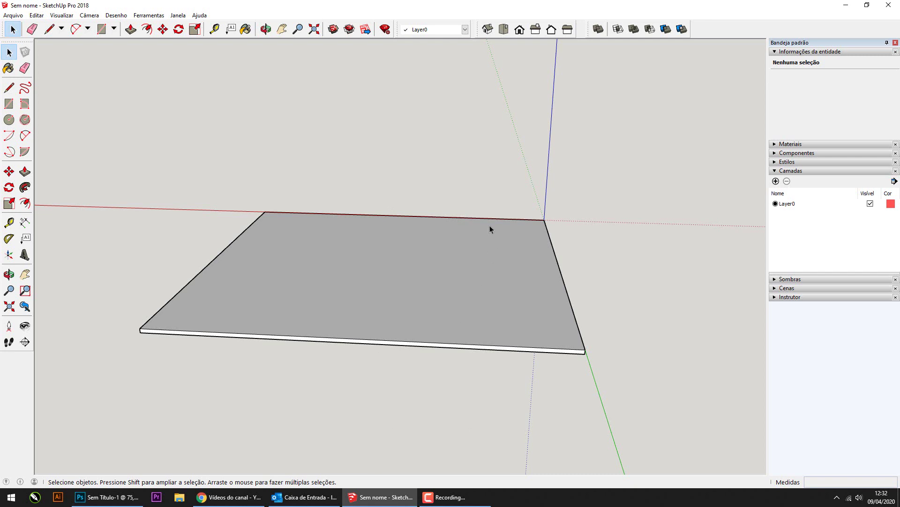
pyautogui.moveTo(295, 227)
pyautogui.mouseDown(button='middle')
pyautogui.moveTo(283, 265)
pyautogui.moveTo(350, 216)
pyautogui.mouseUp(button='middle')
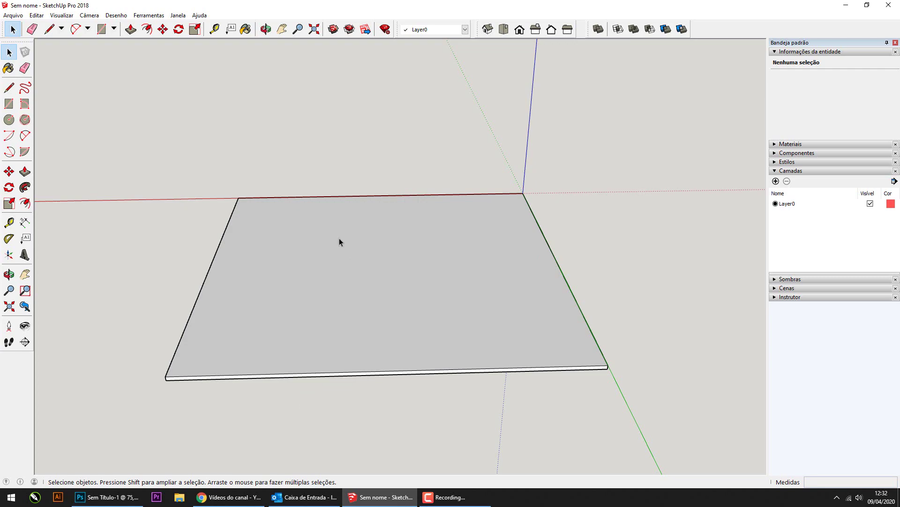
pyautogui.moveTo(339, 242); pyautogui.dragTo(271, 268, button='middle')
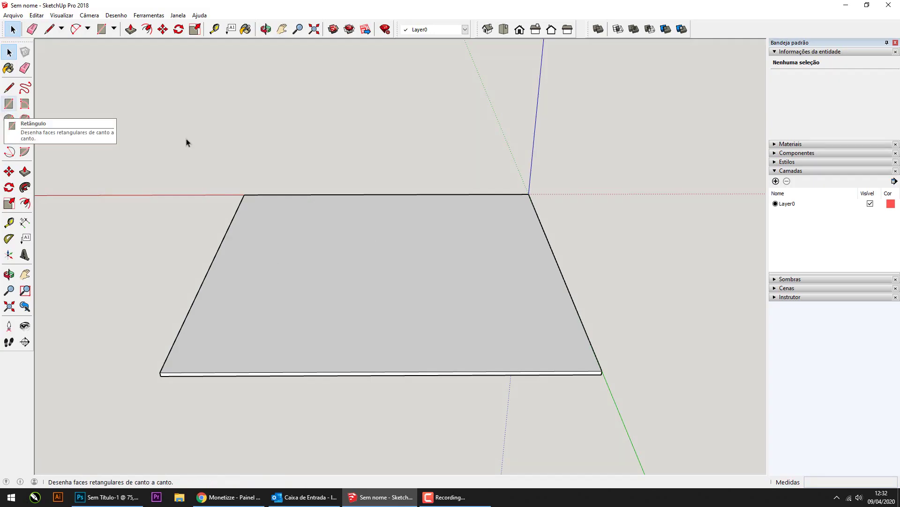
# Step: Draw a 300 by 15 mm rectangle on the plate, then undo it as wrongly oriented
pyautogui.click(8, 107)
pyautogui.scroll(2, 310, 243)
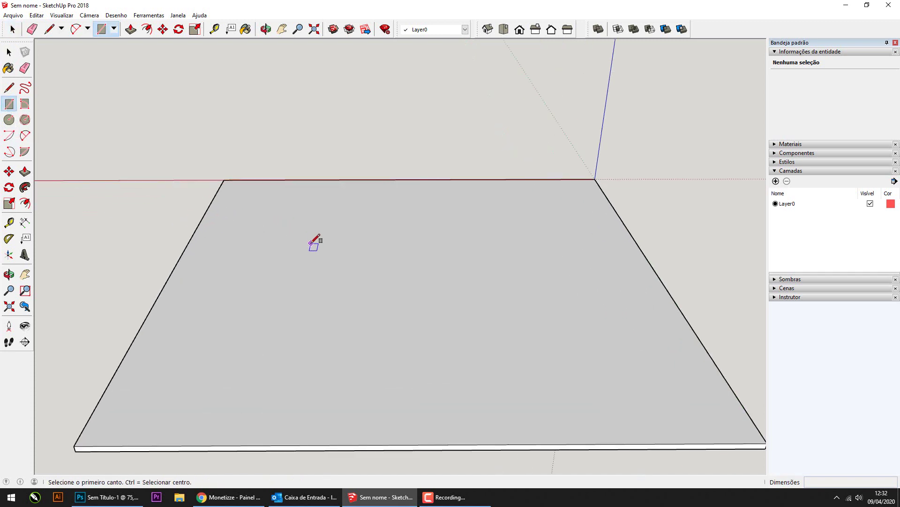
pyautogui.scroll(1, 311, 243)
pyautogui.scroll(1, 309, 242)
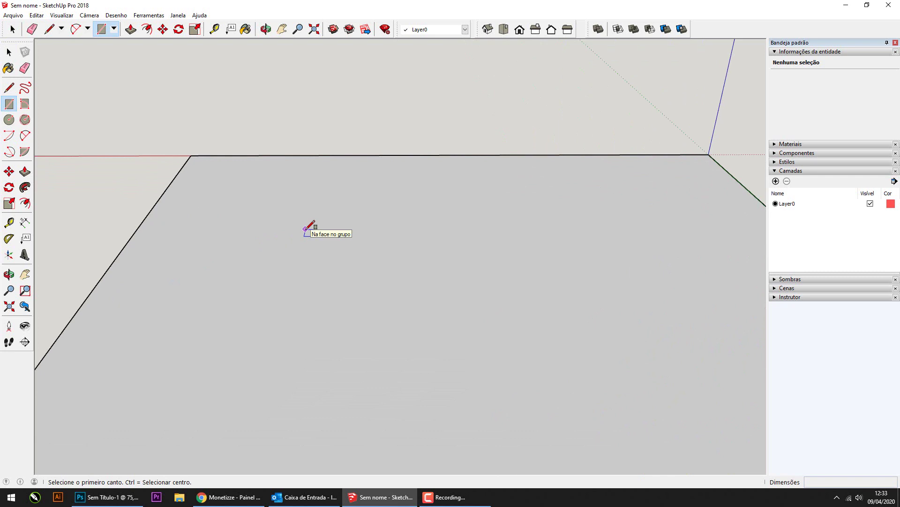
pyautogui.click(305, 229)
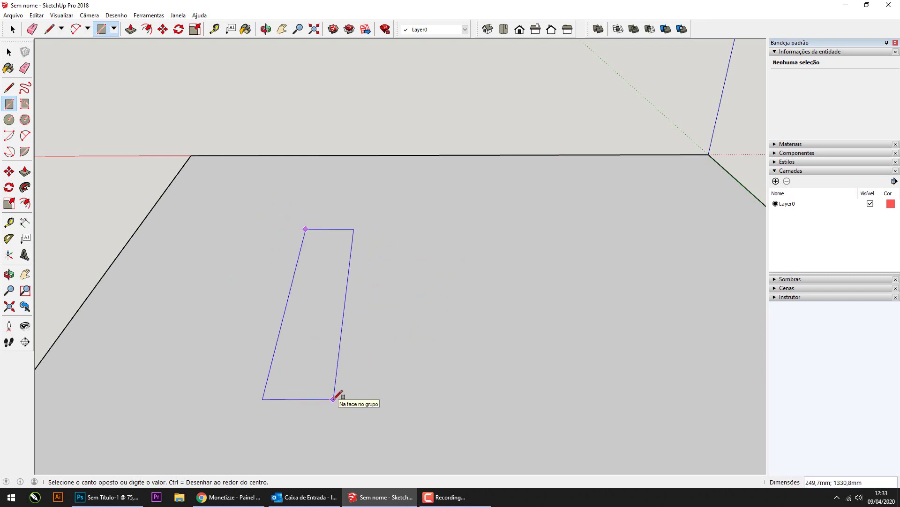
pyautogui.write('300')
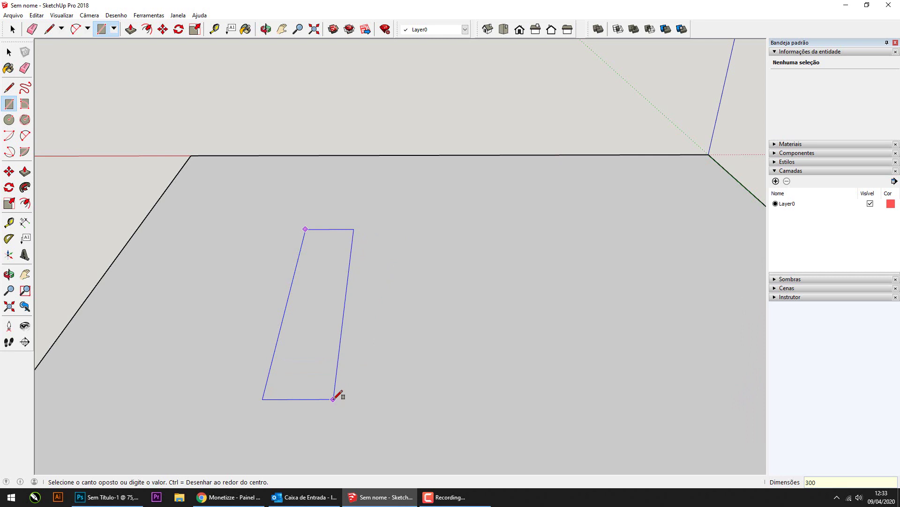
pyautogui.write(';15')
pyautogui.press('Return')
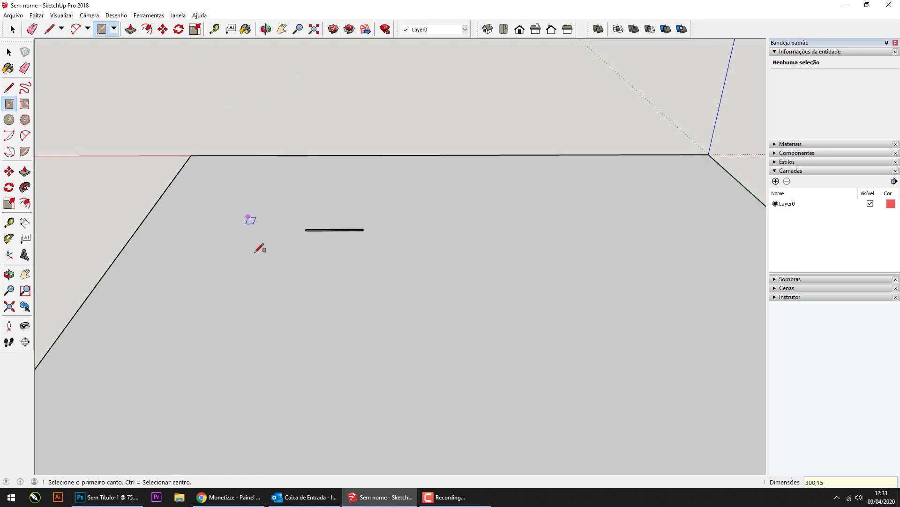
pyautogui.hotkey('ctrl', 'z')
# Step: Redraw the strip correctly as a 15 by 300 mm rectangle on the base plate
pyautogui.keyDown('ctrl'); pyautogui.click(316, 211); pyautogui.keyUp('ctrl')
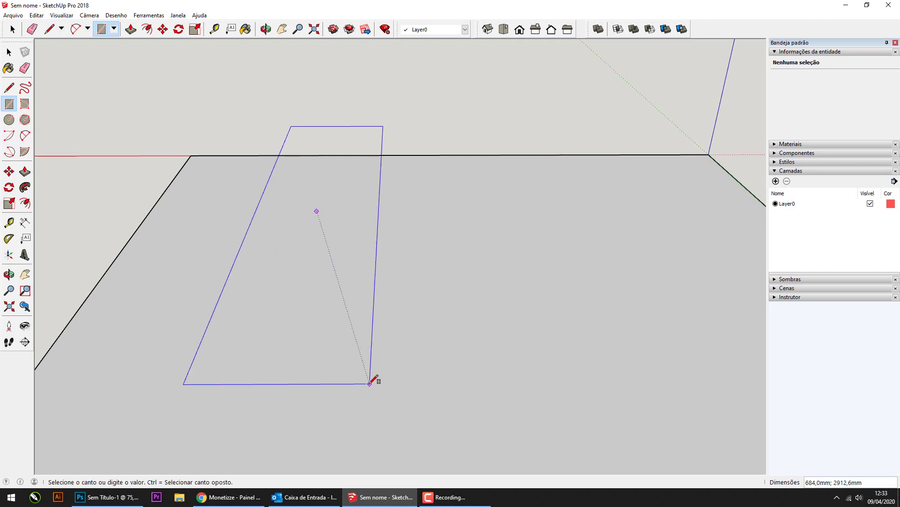
pyautogui.press('Escape')
pyautogui.keyDown('ctrl'); pyautogui.click(320, 261); pyautogui.keyUp('ctrl')
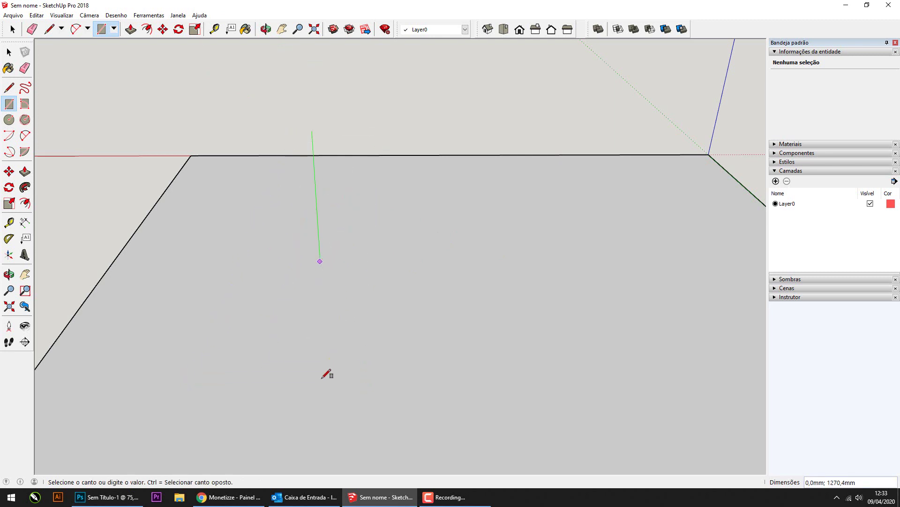
pyautogui.click(9, 103)
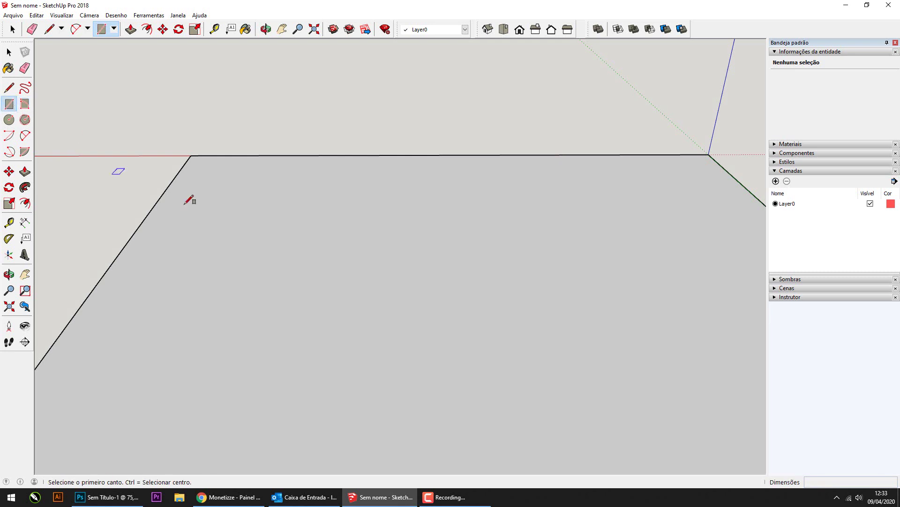
pyautogui.click(253, 217)
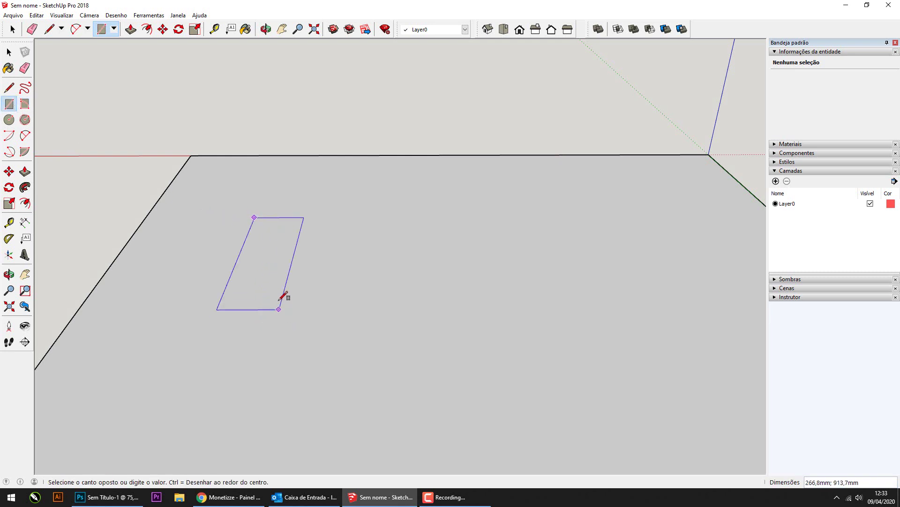
pyautogui.write('15;300')
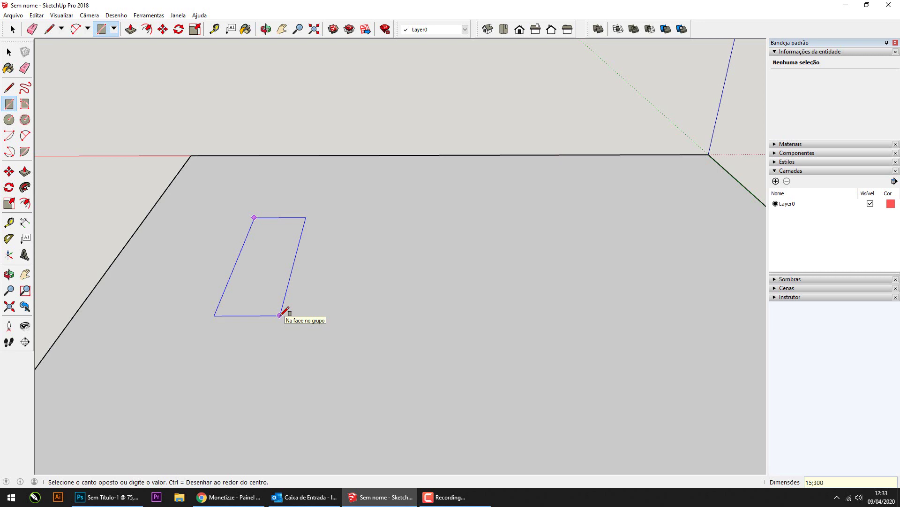
pyautogui.press('Return')
pyautogui.scroll(3, 246, 206)
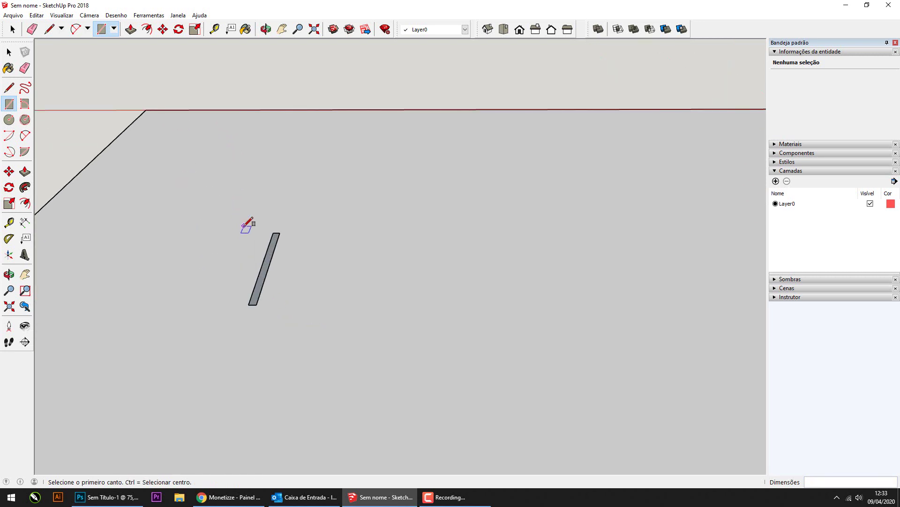
pyautogui.scroll(3, 249, 226)
# Step: Group the thin rectangle's face and edges, then convert the group into component Componente#1
pyautogui.press('space')
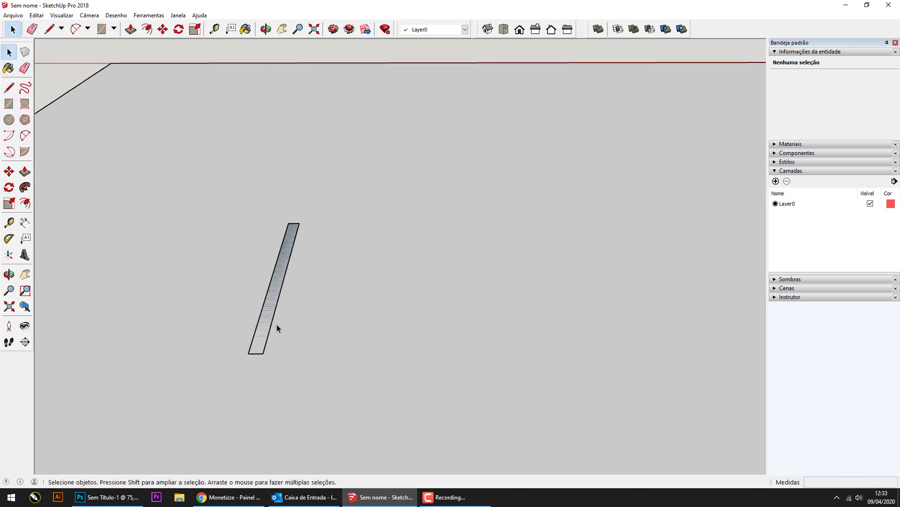
pyautogui.click(403, 352)
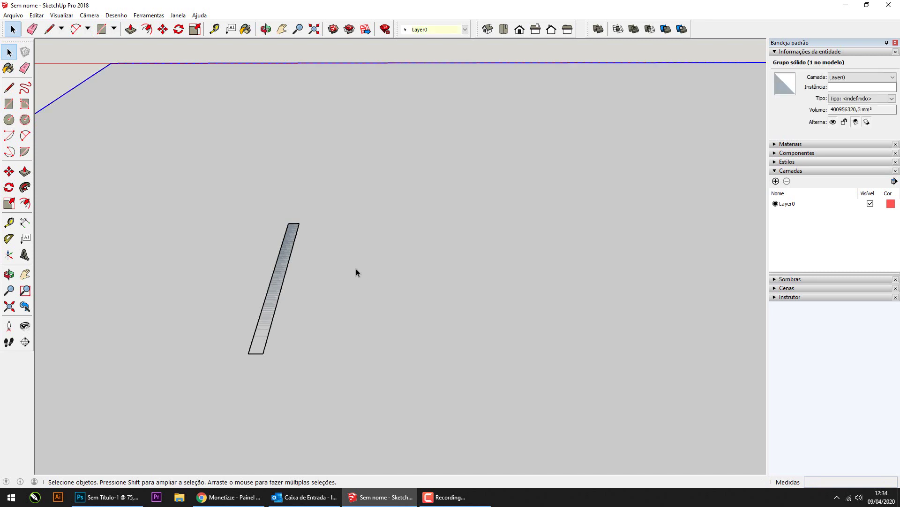
pyautogui.doubleClick(277, 285)
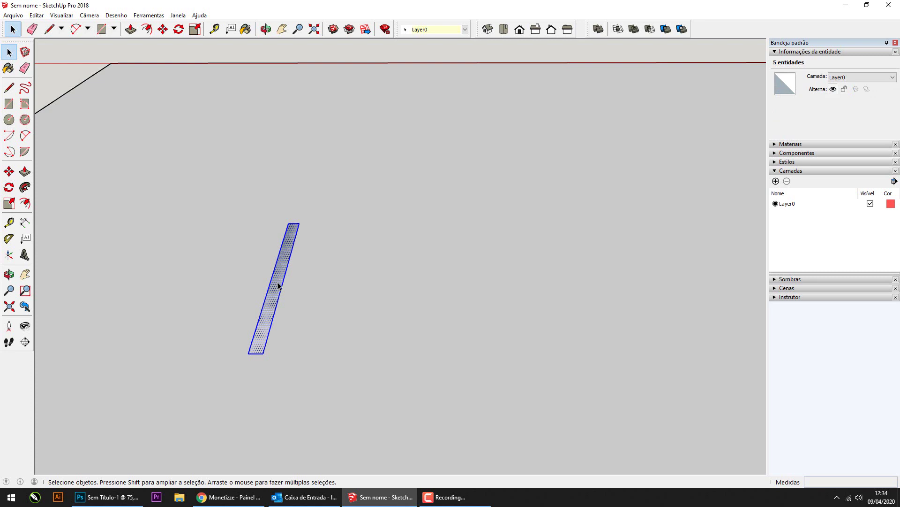
pyautogui.rightClick(278, 286)
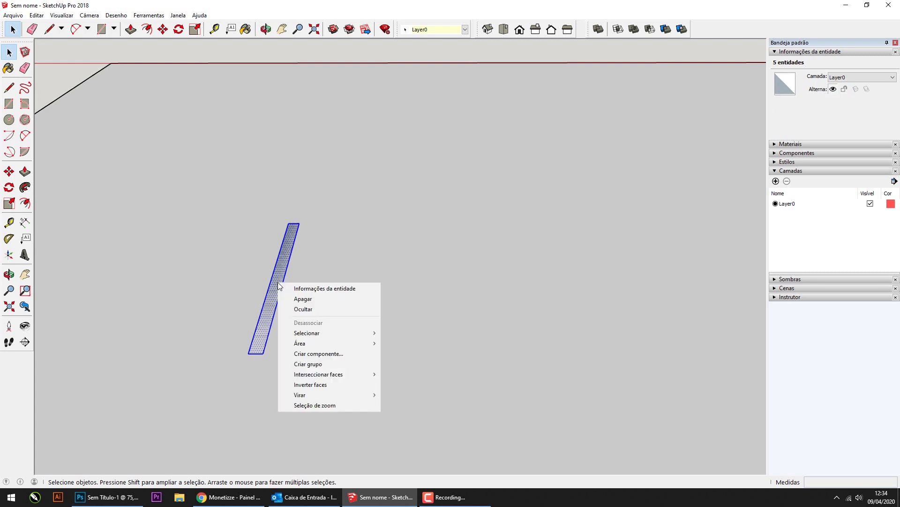
pyautogui.click(330, 363)
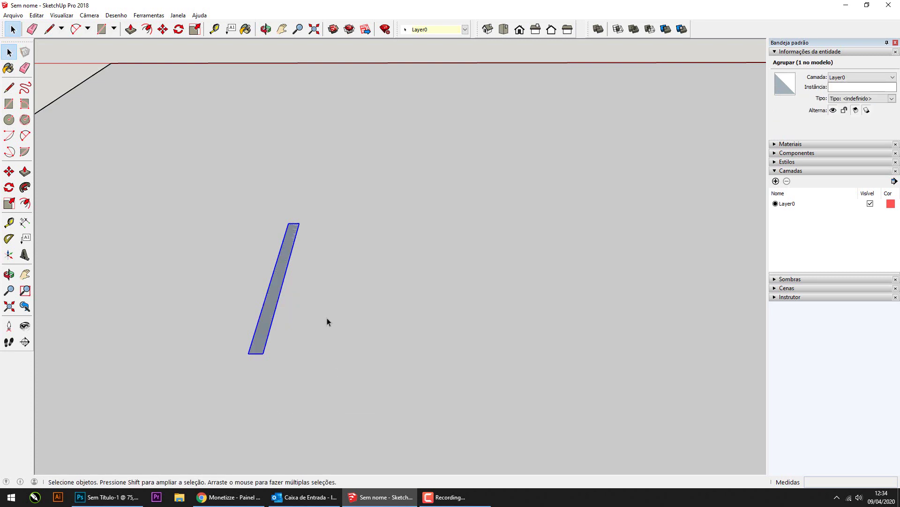
pyautogui.rightClick(281, 286)
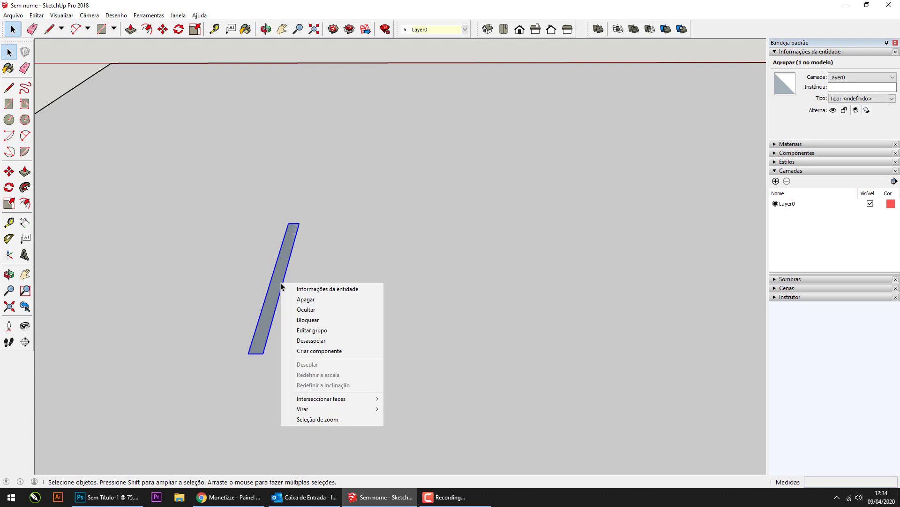
pyautogui.click(354, 351)
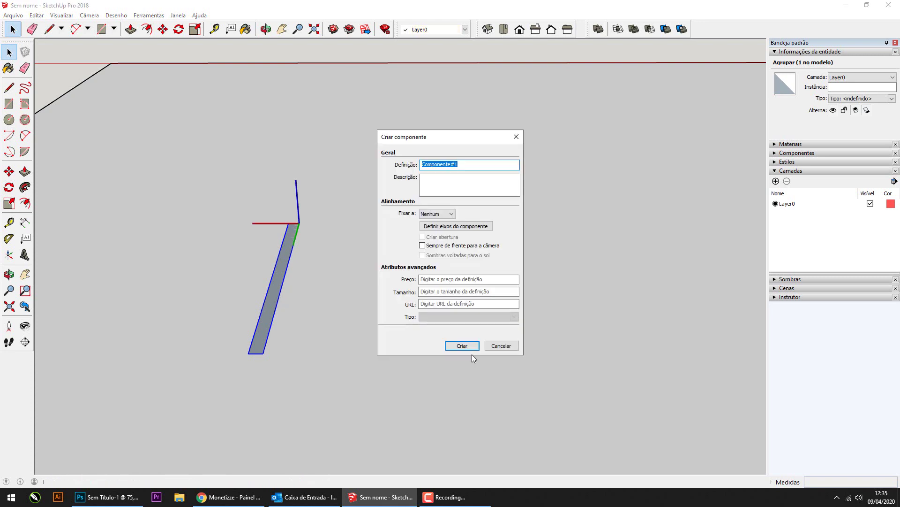
pyautogui.click(463, 349)
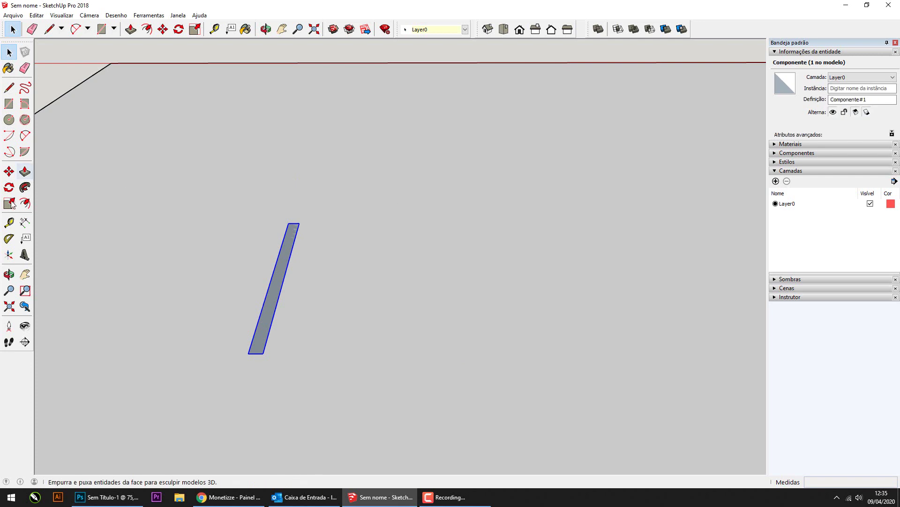
# Step: Place a tape-measure guide 930 mm from the strip's edge
pyautogui.click(9, 223)
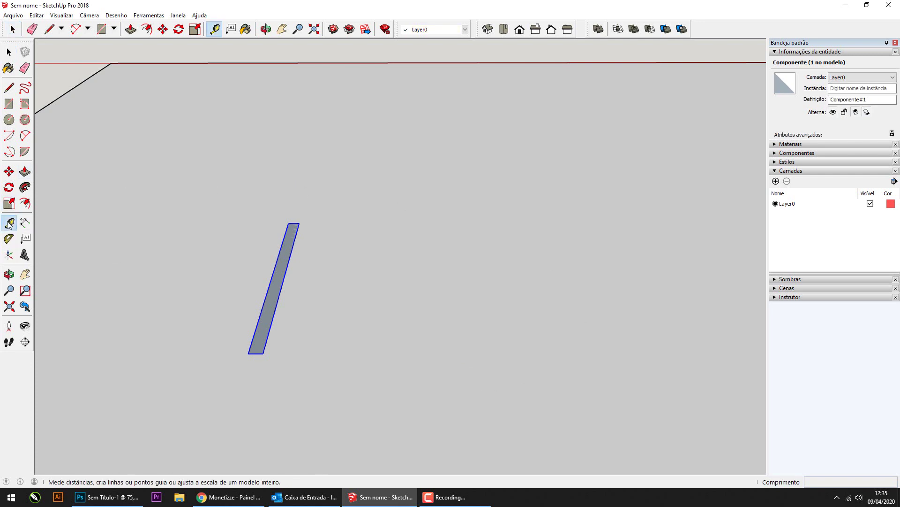
pyautogui.click(277, 274)
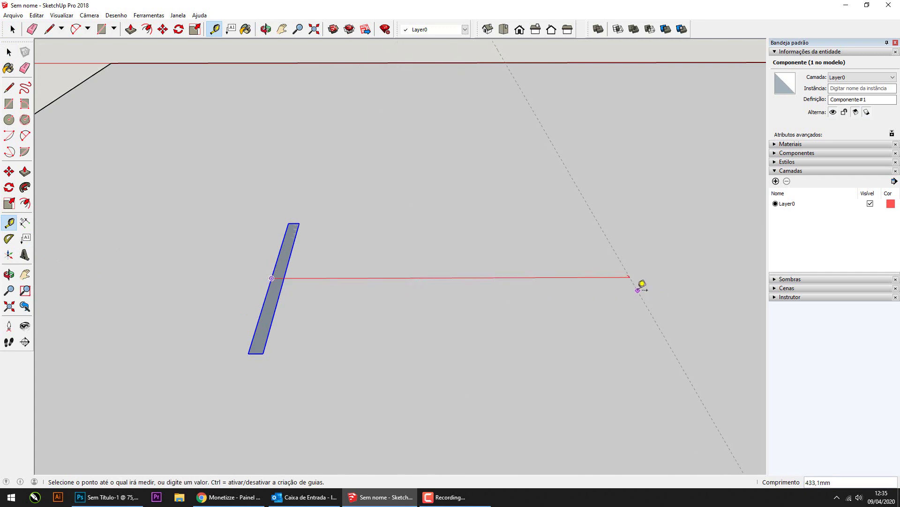
pyautogui.write('930')
pyautogui.press('Return')
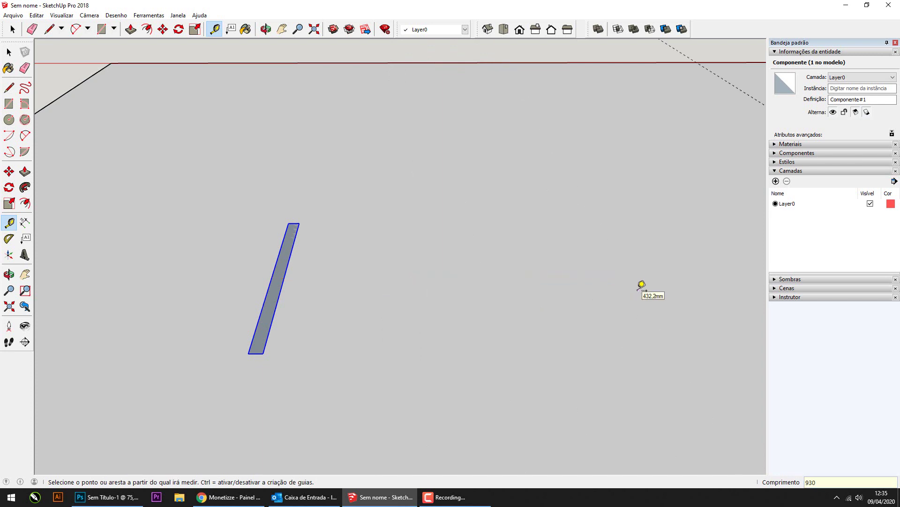
pyautogui.scroll(-2, 612, 288)
pyautogui.scroll(-2, 612, 296)
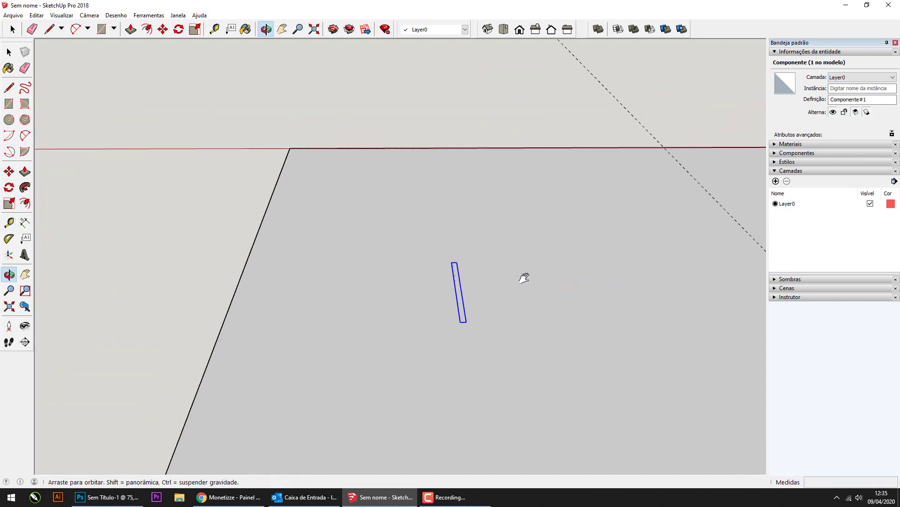
pyautogui.keyDown('shift'); pyautogui.moveTo(523, 276); pyautogui.dragTo(279, 295, button='middle'); pyautogui.keyUp('shift')
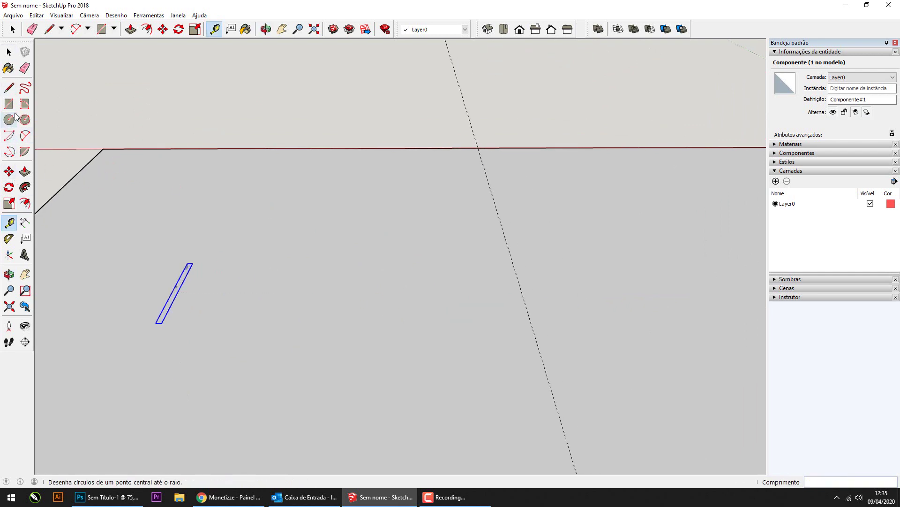
# Step: Copy the bar component 915 mm along the red axis, then select the bar
pyautogui.click(9, 172)
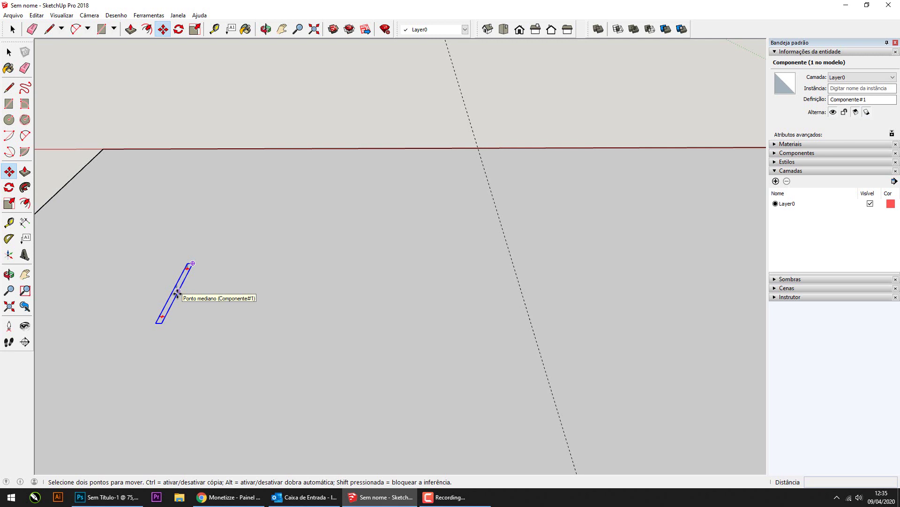
pyautogui.press('ctrl')
pyautogui.click(178, 291)
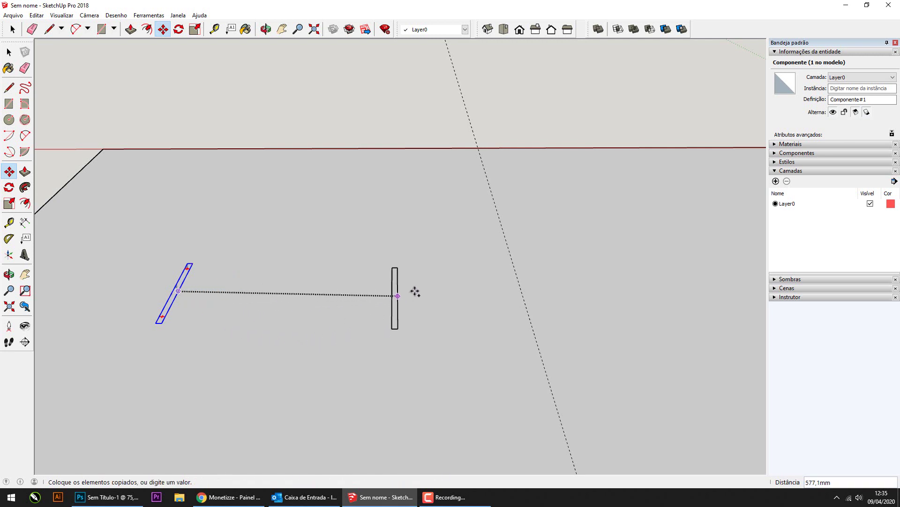
pyautogui.click(533, 293)
pyautogui.press('o')
pyautogui.moveTo(215, 267)
pyautogui.mouseDown()
pyautogui.moveTo(680, 246)
pyautogui.moveTo(525, 416)
pyautogui.moveTo(211, 228)
pyautogui.moveTo(141, 362)
pyautogui.mouseUp()
pyautogui.press('m')
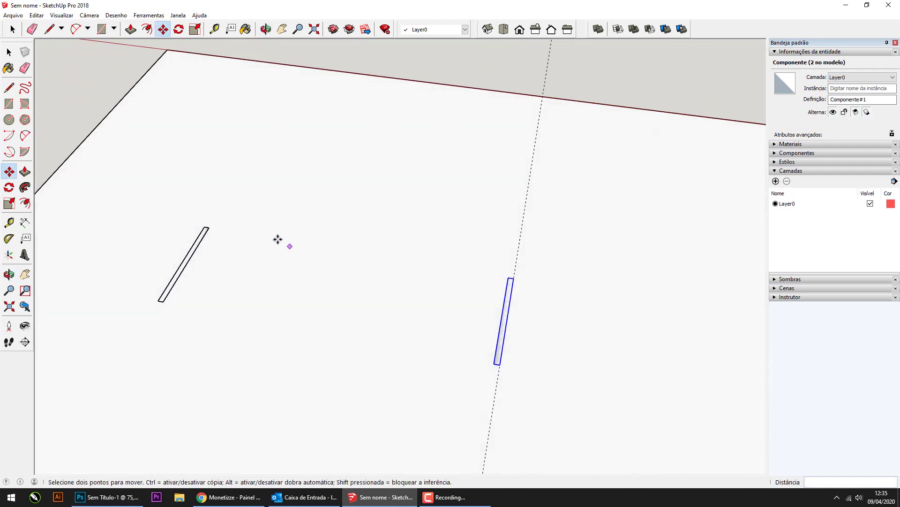
pyautogui.click(9, 88)
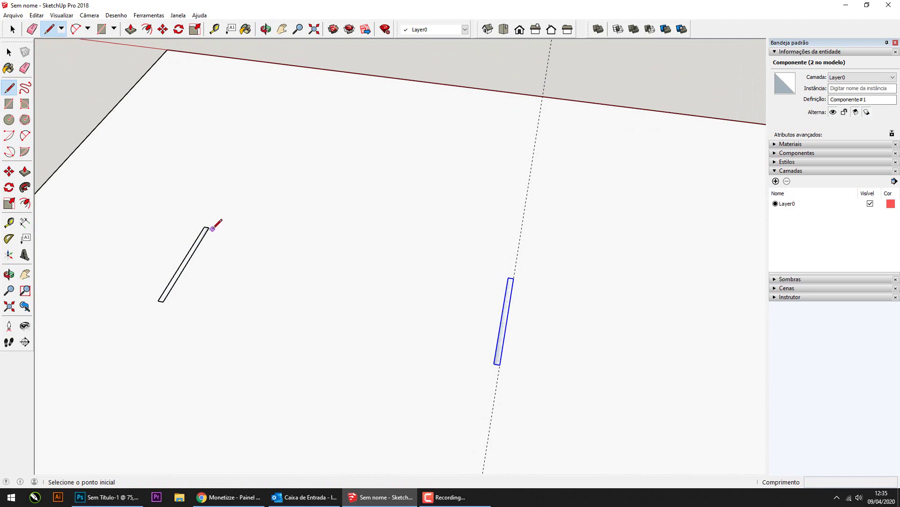
pyautogui.click(209, 227)
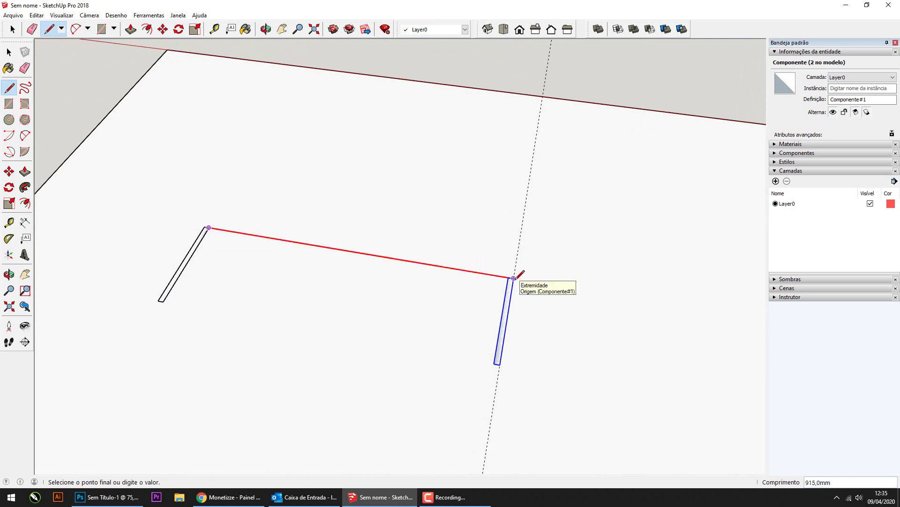
pyautogui.press('Escape')
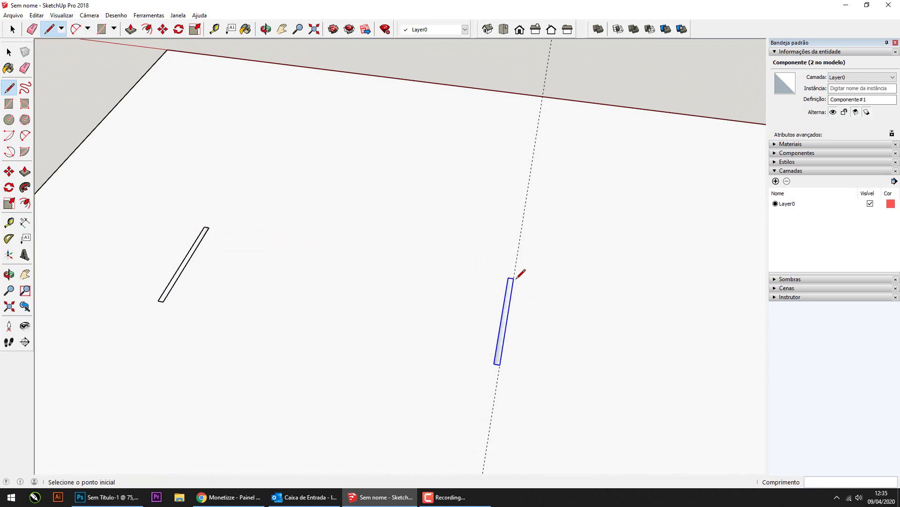
pyautogui.click(8, 52)
pyautogui.click(128, 196)
# Step: Push/pull the bar component's face up 1790 mm into a tall board
pyautogui.moveTo(128, 195); pyautogui.dragTo(382, 260, button='middle')
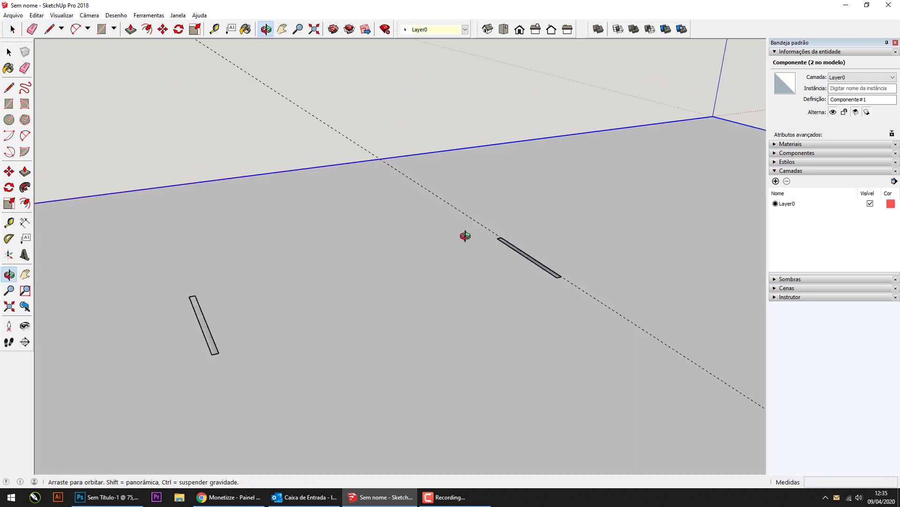
pyautogui.doubleClick(206, 300)
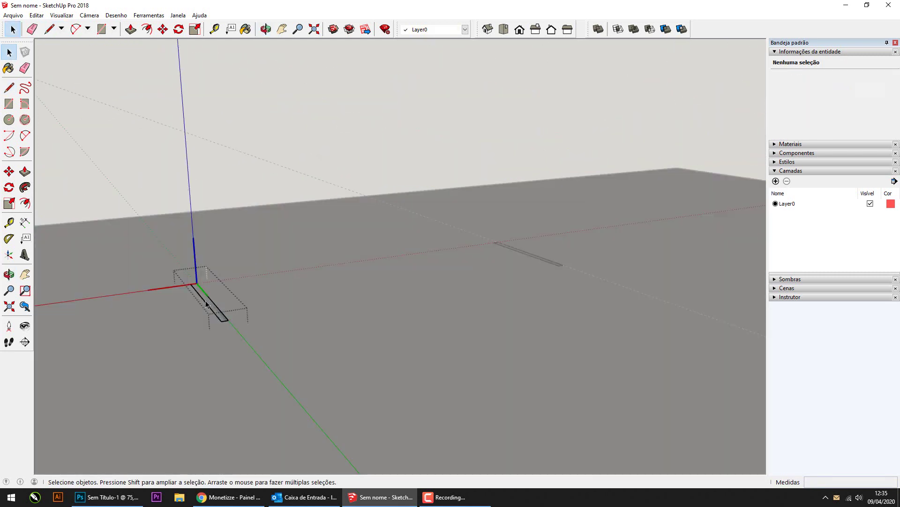
pyautogui.click(26, 173)
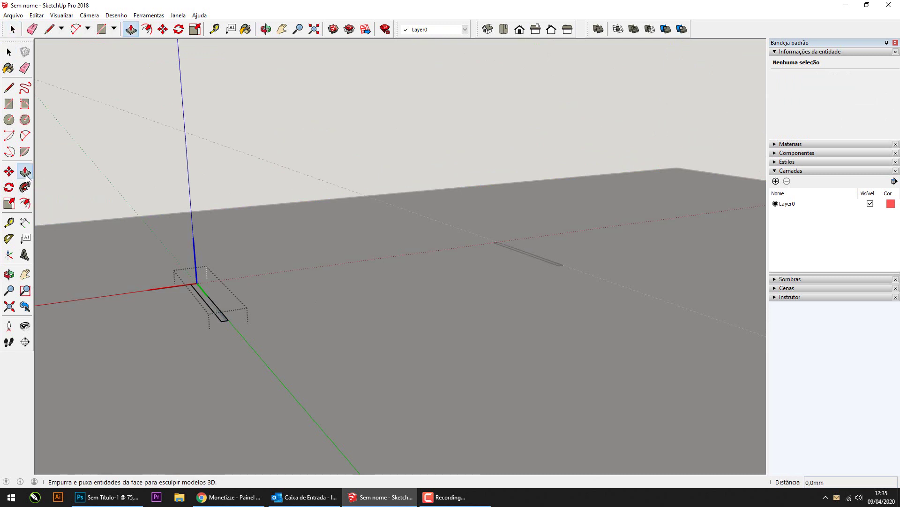
pyautogui.click(218, 316)
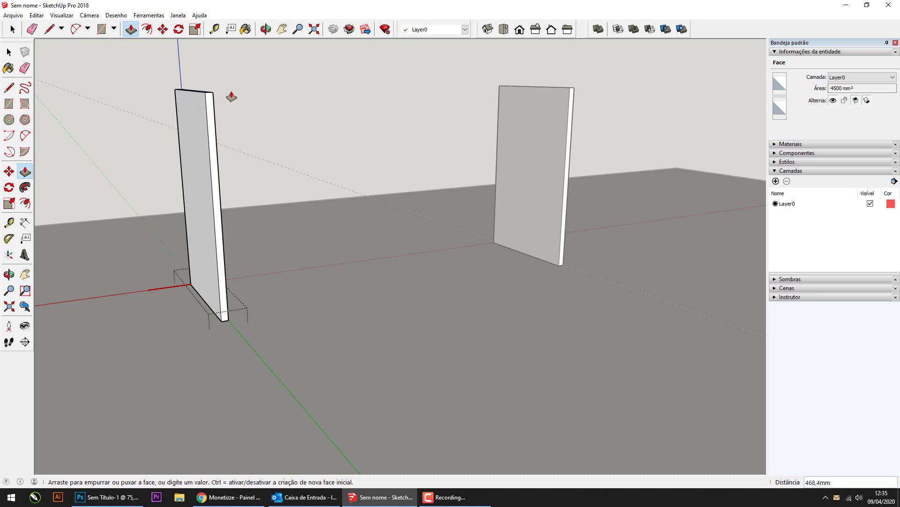
pyautogui.moveTo(231, 96); pyautogui.dragTo(268, 189, button='middle')
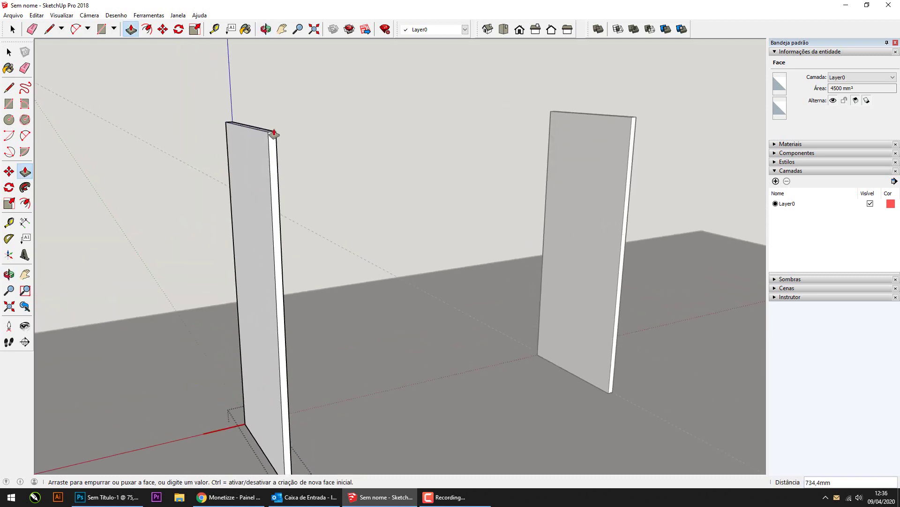
pyautogui.write('1790')
pyautogui.press('Return')
# Step: Orbit around both 1790 mm boards to check them and select the left board
pyautogui.scroll(-2, 458, 231)
pyautogui.scroll(-2, 471, 249)
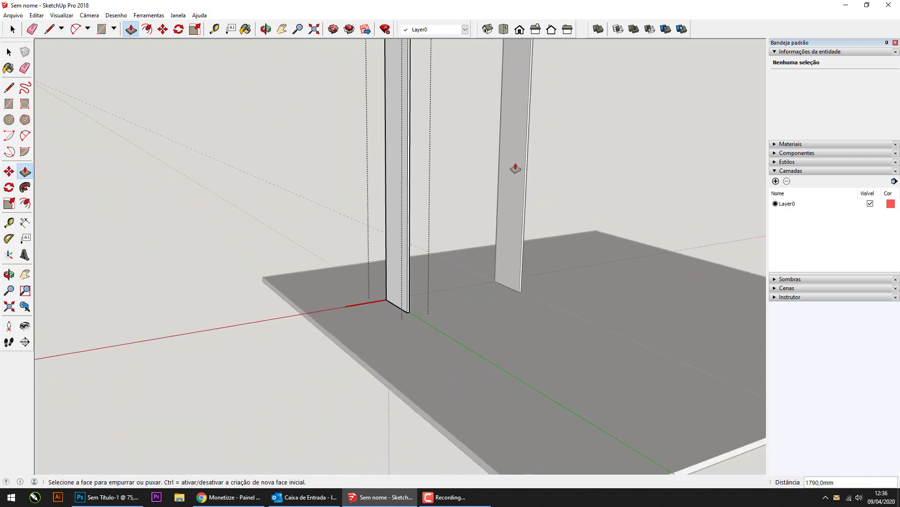
pyautogui.scroll(-3, 515, 169)
pyautogui.moveTo(297, 261); pyautogui.dragTo(51, 237, button='middle')
pyautogui.press('space')
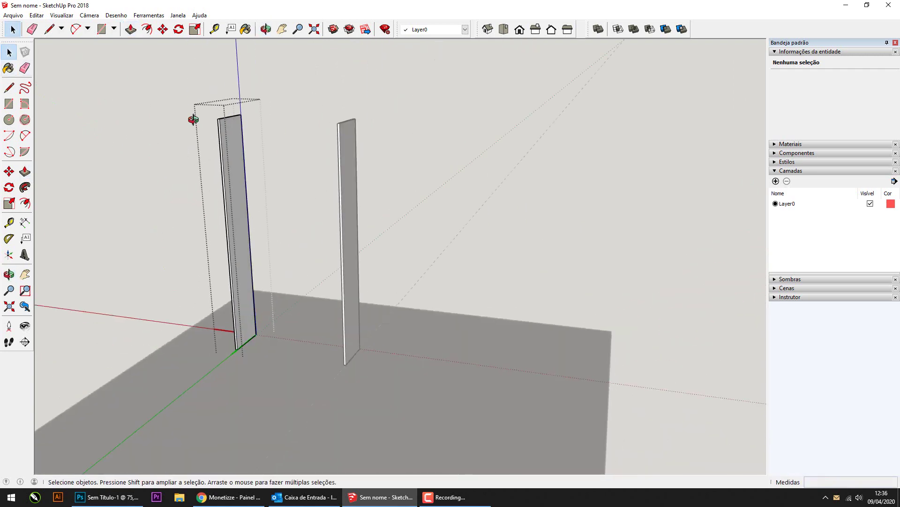
pyautogui.moveTo(193, 120)
pyautogui.mouseDown(button='middle')
pyautogui.moveTo(310, 126)
pyautogui.moveTo(237, 169)
pyautogui.moveTo(271, 167)
pyautogui.moveTo(258, 172)
pyautogui.mouseUp(button='middle')
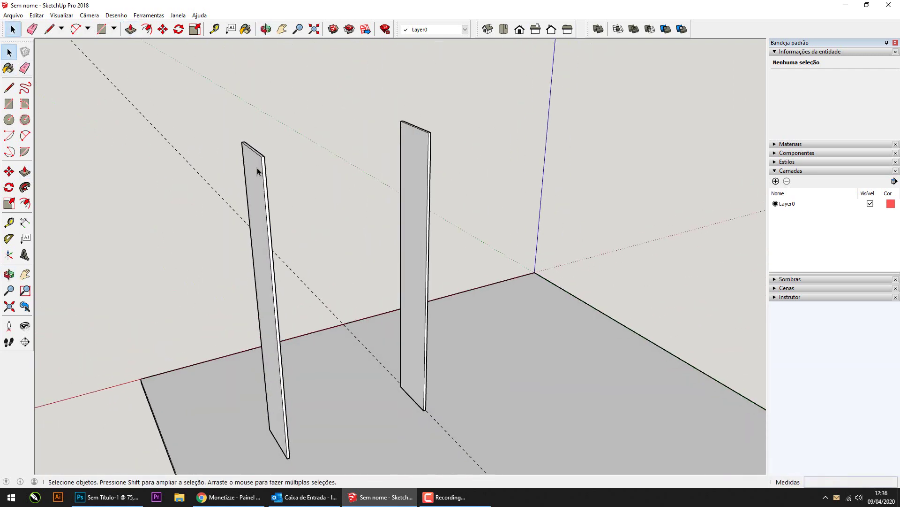
pyautogui.click(257, 171)
pyautogui.press('p')
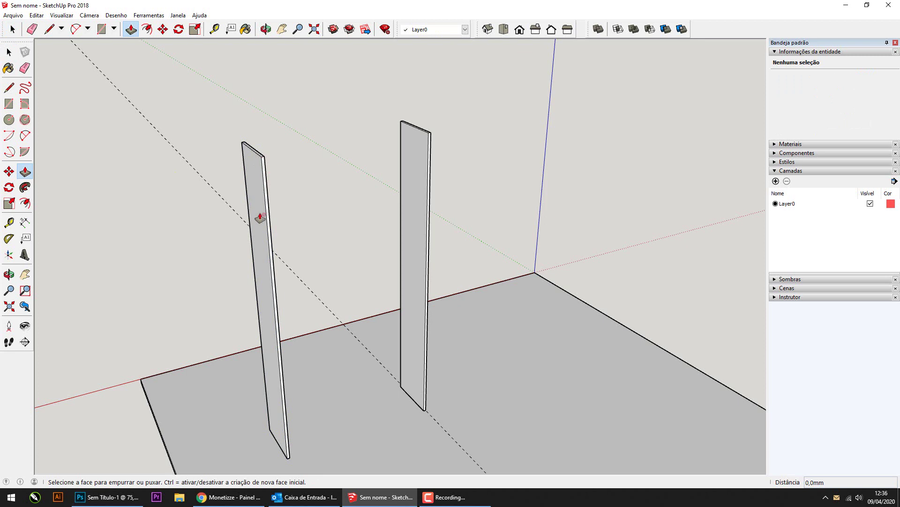
pyautogui.press('space')
pyautogui.doubleClick(248, 190)
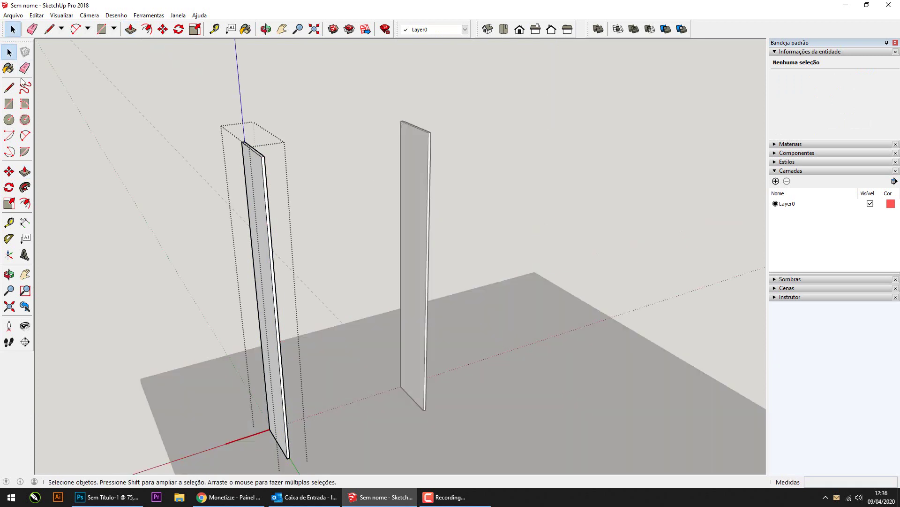
pyautogui.click(9, 87)
pyautogui.click(249, 218)
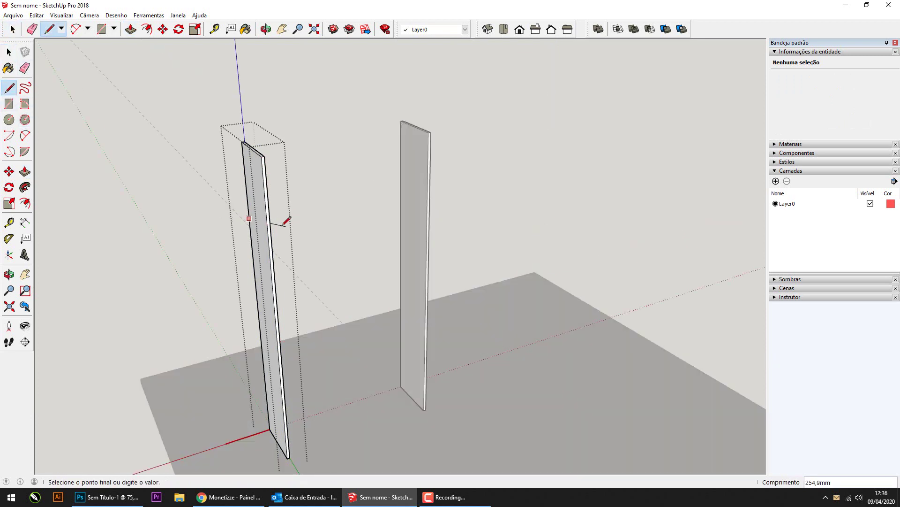
pyautogui.click(259, 229)
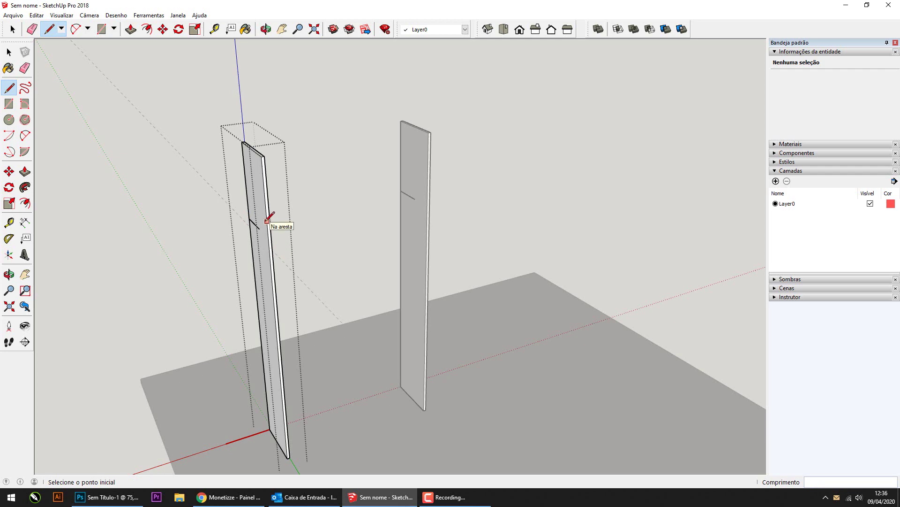
pyautogui.hotkey('ctrl', 'z')
pyautogui.click(9, 52)
pyautogui.click(99, 118)
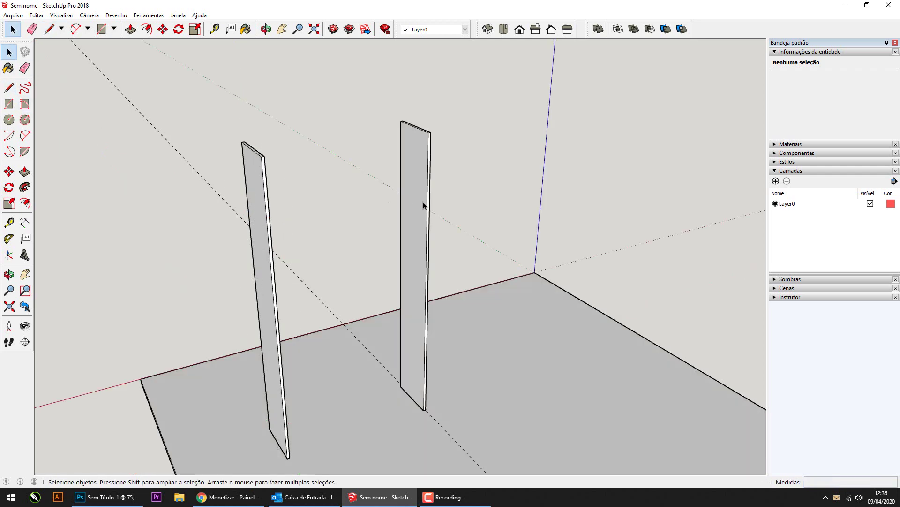
pyautogui.moveTo(423, 205)
pyautogui.mouseDown(button='middle')
pyautogui.moveTo(171, 203)
pyautogui.moveTo(314, 132)
pyautogui.moveTo(683, 187)
pyautogui.moveTo(282, 250)
pyautogui.moveTo(191, 201)
pyautogui.moveTo(308, 213)
pyautogui.mouseUp(button='middle')
pyautogui.moveTo(392, 468)
pyautogui.mouseDown(button='middle')
pyautogui.moveTo(366, 432)
pyautogui.moveTo(375, 339)
pyautogui.mouseUp(button='middle')
pyautogui.moveTo(377, 266); pyautogui.dragTo(374, 291, button='middle')
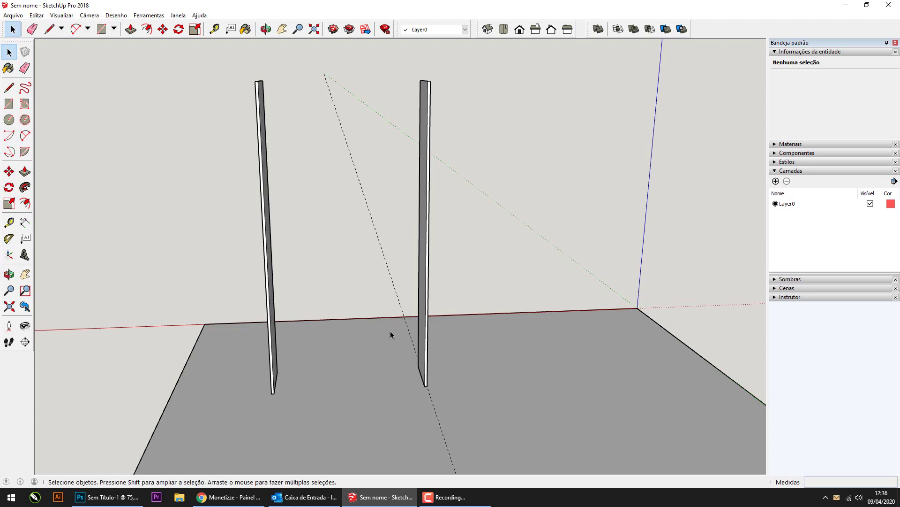
pyautogui.moveTo(374, 269)
pyautogui.mouseDown(button='middle')
pyautogui.moveTo(371, 323)
pyautogui.moveTo(585, 320)
pyautogui.moveTo(444, 157)
pyautogui.mouseUp(button='middle')
pyautogui.scroll(3, 428, 172)
pyautogui.scroll(2, 418, 203)
pyautogui.moveTo(545, 206)
pyautogui.mouseDown(button='middle')
pyautogui.moveTo(588, 181)
pyautogui.moveTo(515, 192)
pyautogui.moveTo(496, 223)
pyautogui.mouseUp(button='middle')
pyautogui.moveTo(442, 196); pyautogui.dragTo(356, 206, button='middle')
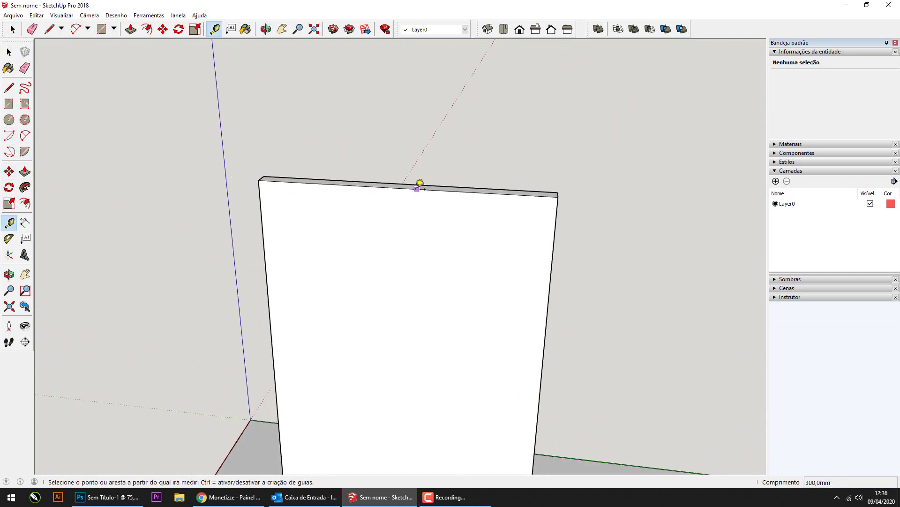
# Step: Place a guide 15 mm below the board's top and draw a 15 by 300 mm rectangle there
pyautogui.click(402, 188)
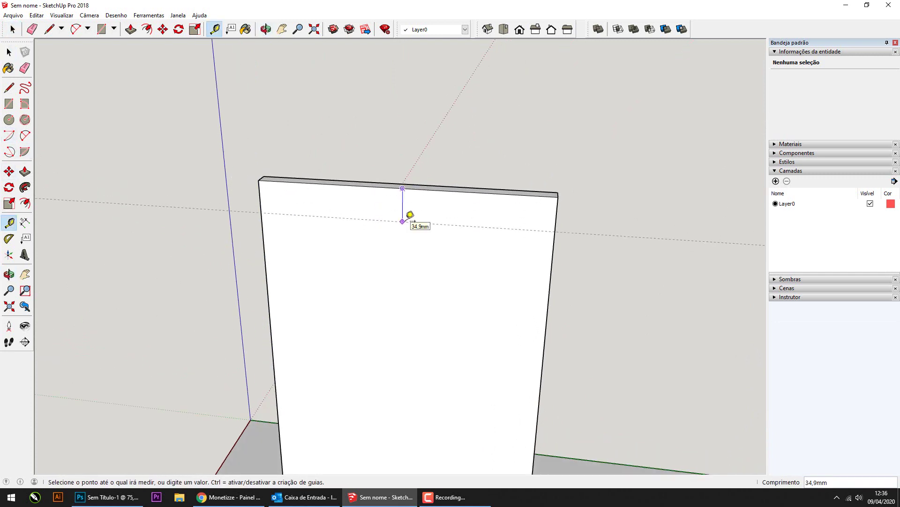
pyautogui.press('Return')
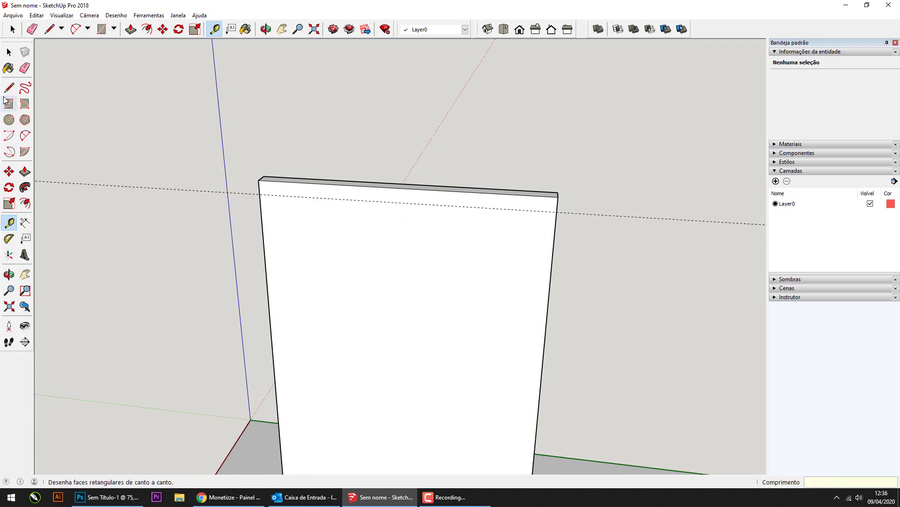
pyautogui.click(8, 105)
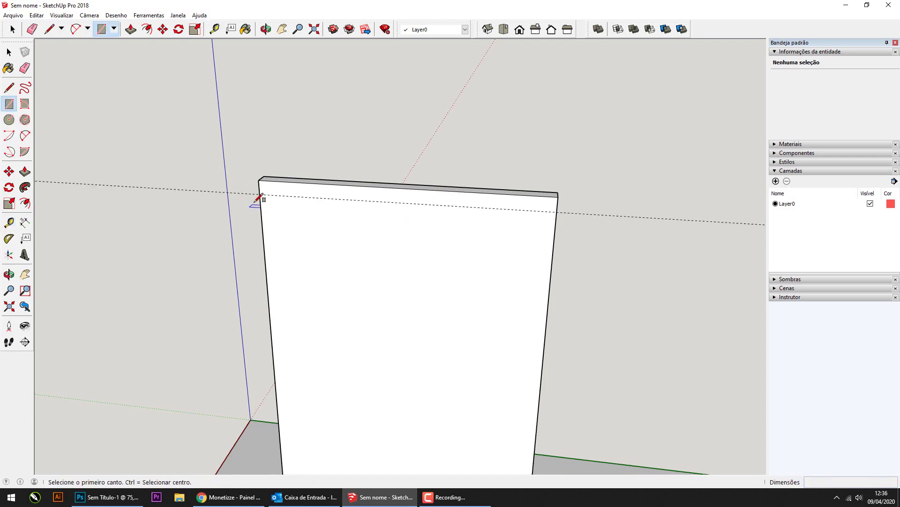
pyautogui.click(260, 194)
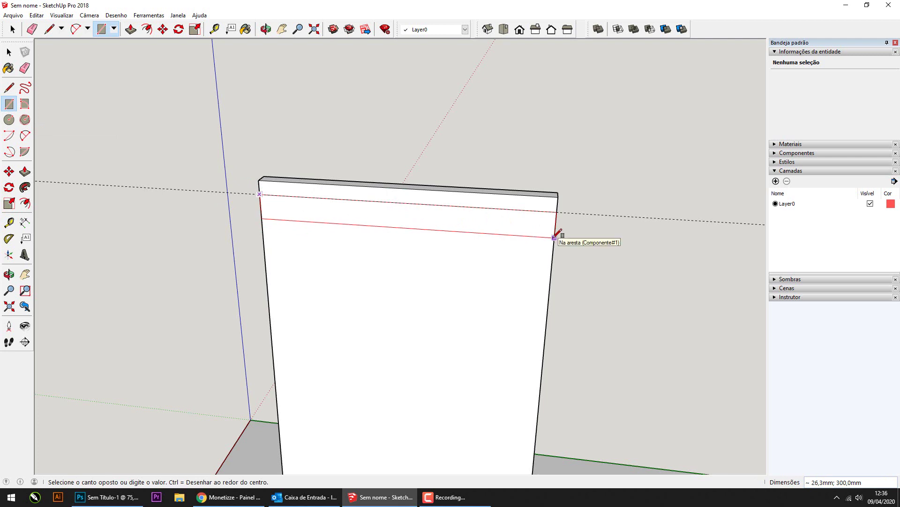
pyautogui.write('15')
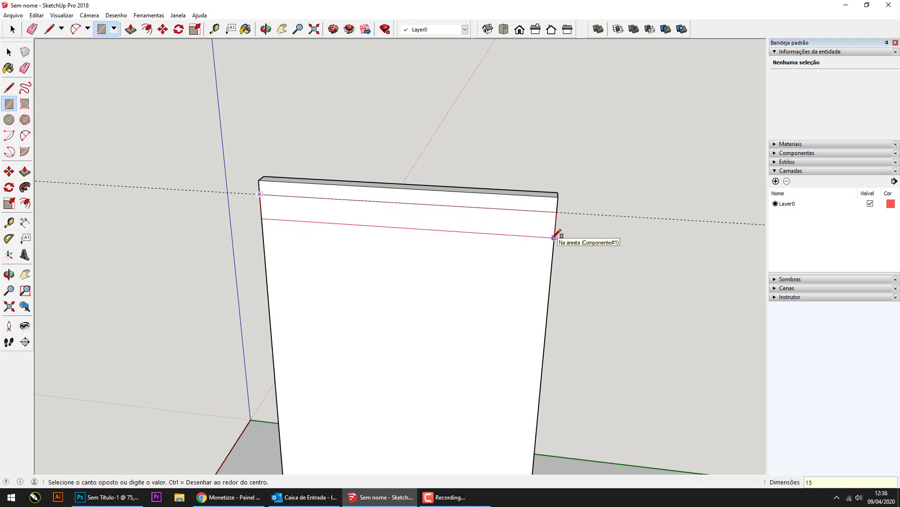
pyautogui.write(';300')
pyautogui.press('Return')
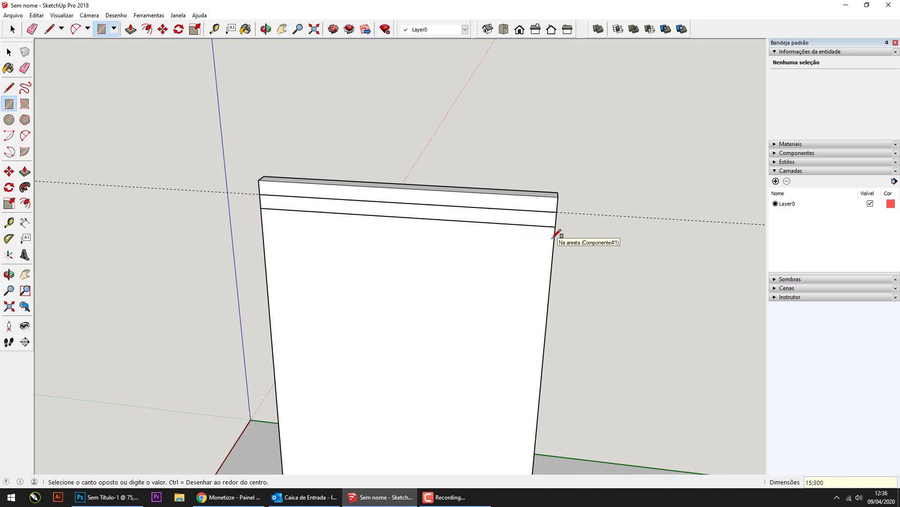
# Step: Turn the top strip rectangle into its own group
pyautogui.click(9, 52)
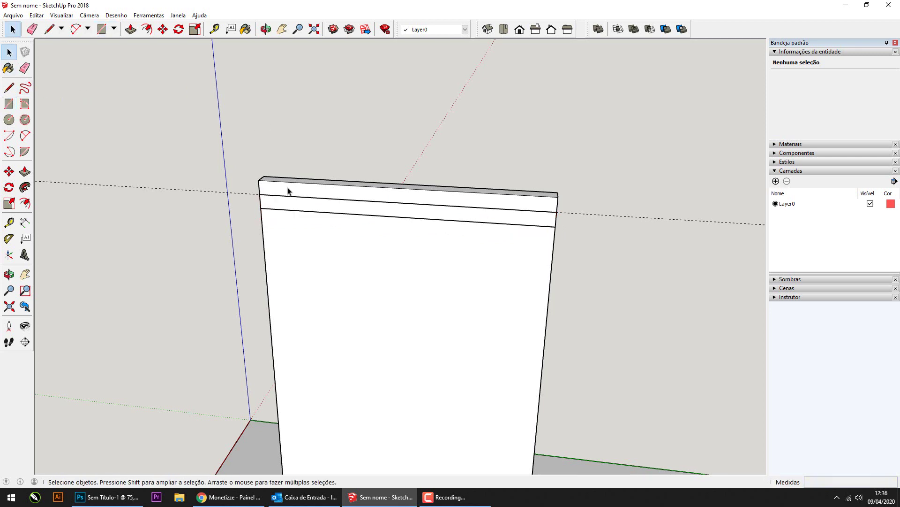
pyautogui.moveTo(287, 191)
pyautogui.mouseDown(button='middle')
pyautogui.moveTo(474, 165)
pyautogui.moveTo(379, 209)
pyautogui.mouseUp(button='middle')
pyautogui.doubleClick(370, 218)
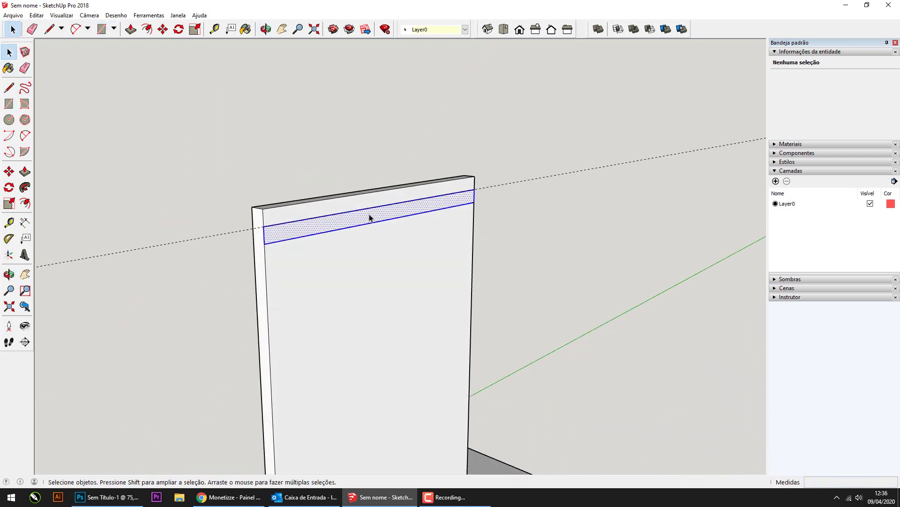
pyautogui.rightClick(369, 217)
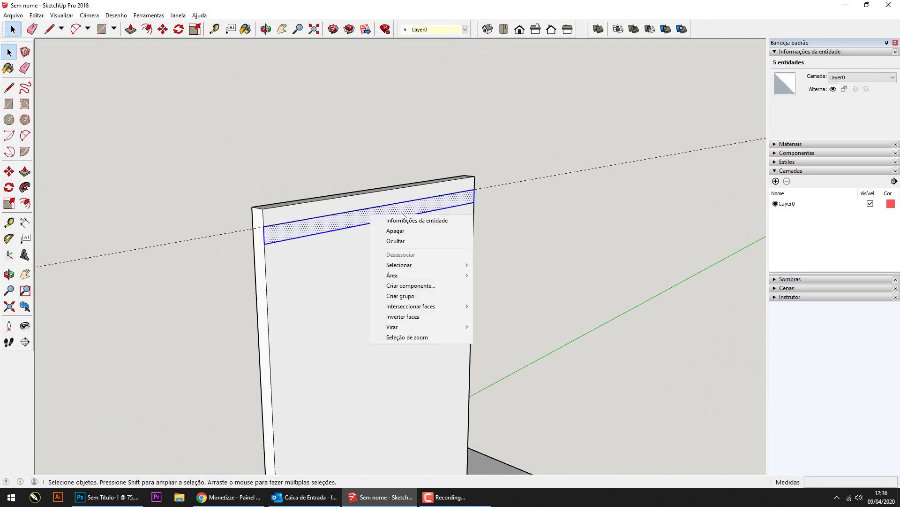
pyautogui.click(395, 295)
pyautogui.moveTo(490, 267)
pyautogui.mouseDown(button='middle')
pyautogui.moveTo(229, 227)
pyautogui.moveTo(317, 263)
pyautogui.moveTo(258, 209)
pyautogui.moveTo(206, 201)
pyautogui.mouseUp(button='middle')
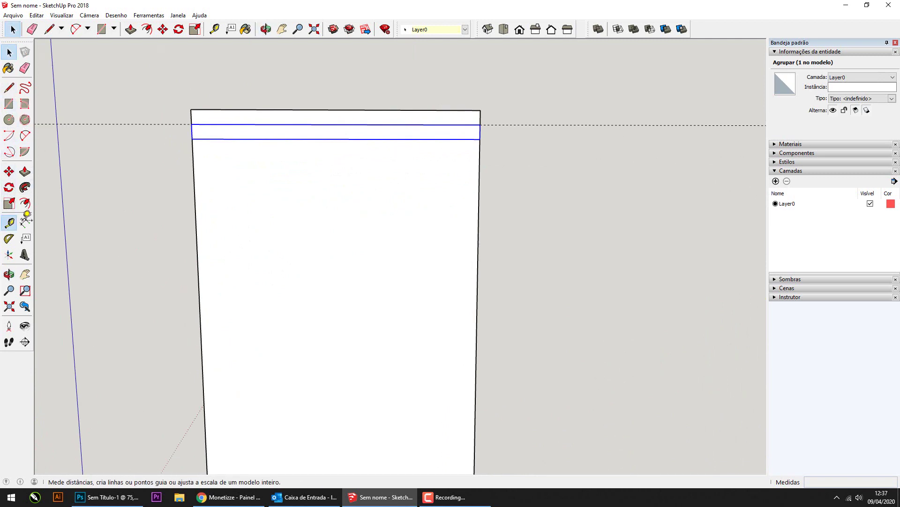
# Step: Place a guide 185 mm below the top strip and another 15 mm below that
pyautogui.click(9, 222)
pyautogui.click(350, 136)
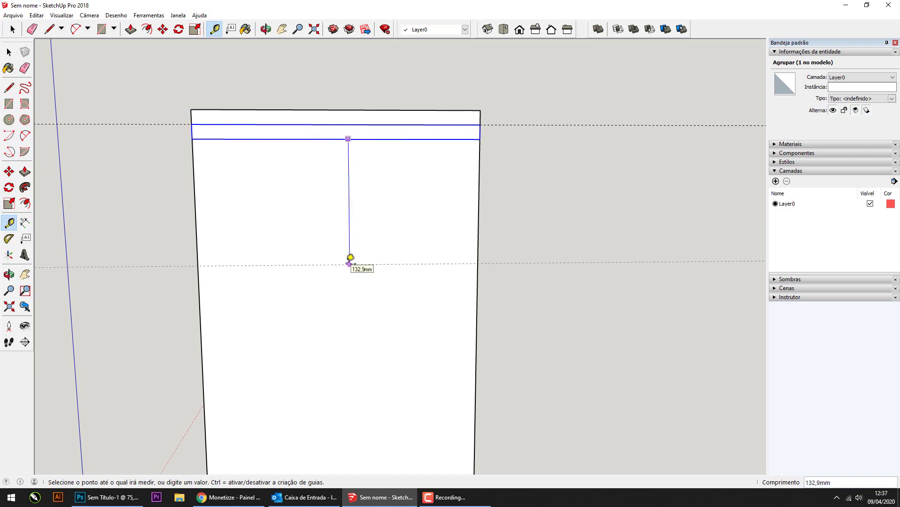
pyautogui.write('185')
pyautogui.press('Return')
pyautogui.click(345, 311)
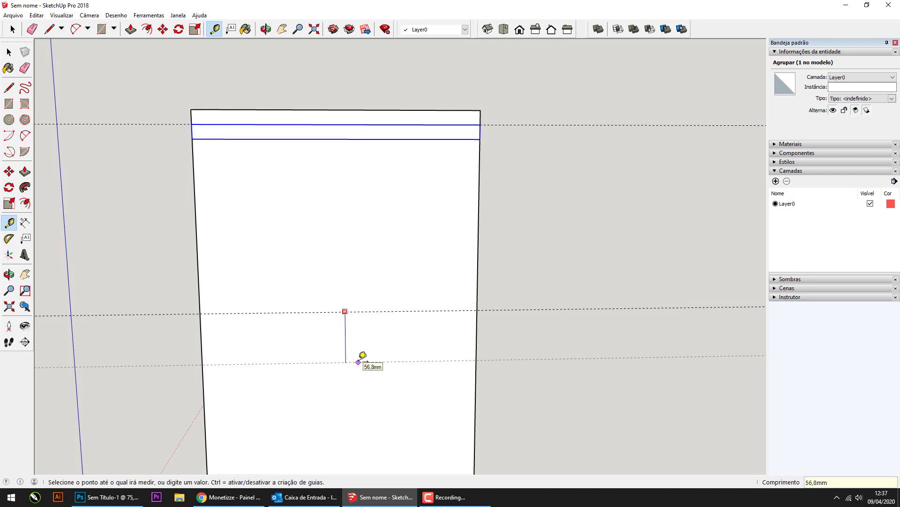
pyautogui.write('15')
pyautogui.press('Return')
pyautogui.keyDown('shift'); pyautogui.moveTo(364, 360); pyautogui.dragTo(339, 202, button='middle'); pyautogui.keyUp('shift')
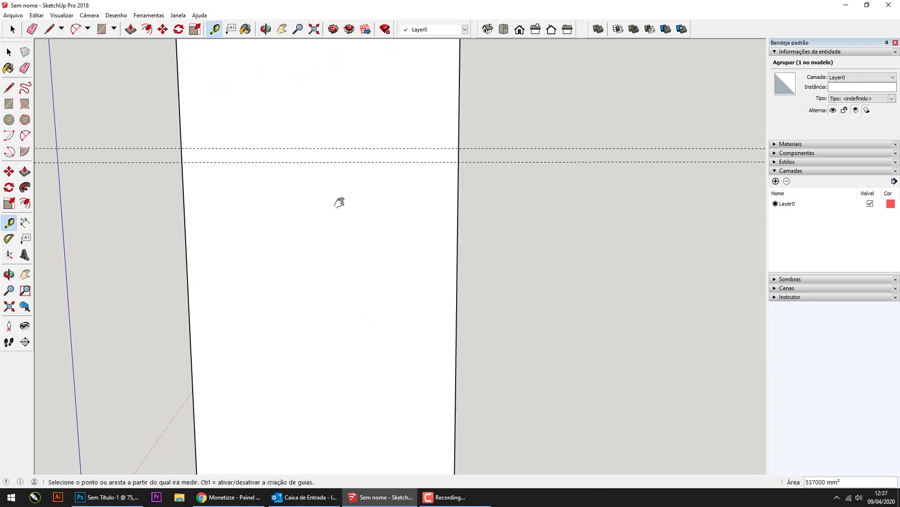
# Step: Start a tape-measure guide downward from the lower guide line
pyautogui.click(325, 162)
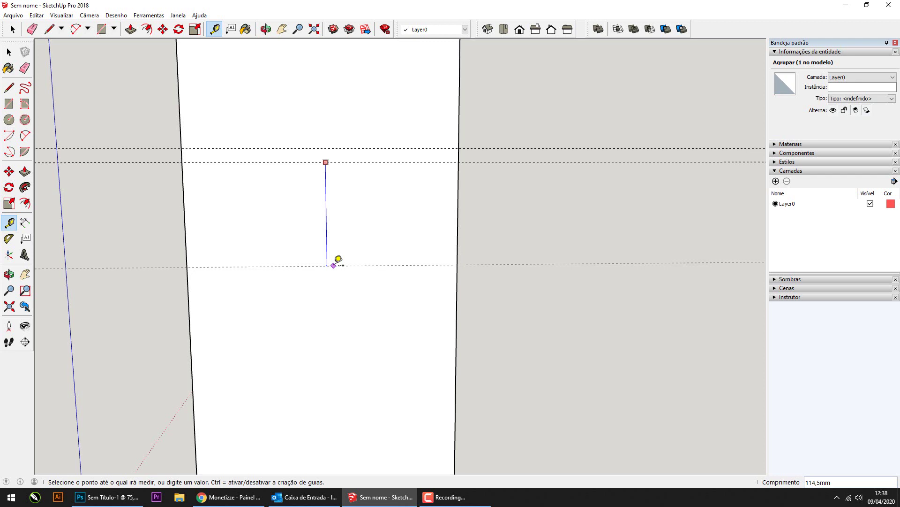
# Step: Add guides 360 mm, 15 mm, then 385 mm further down the panel
pyautogui.write('360')
pyautogui.press('Return')
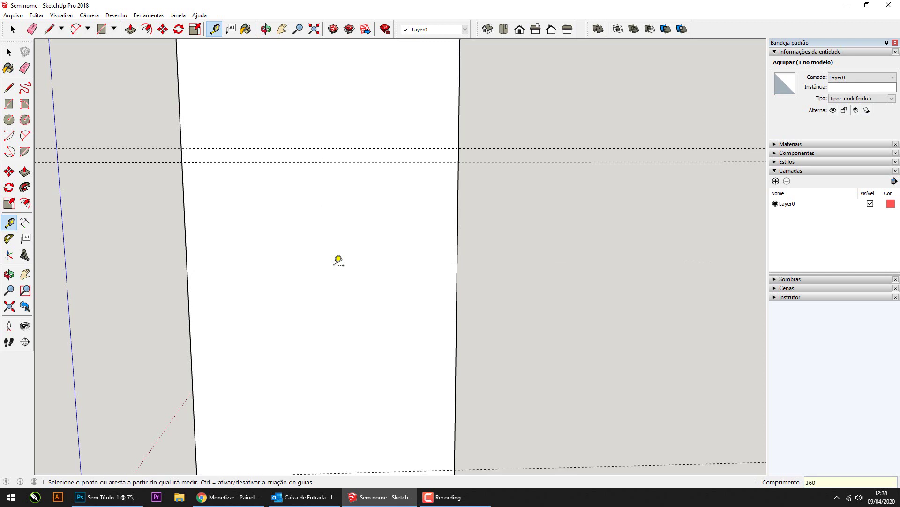
pyautogui.moveTo(362, 413); pyautogui.dragTo(312, 157, button='middle')
pyautogui.click(300, 150)
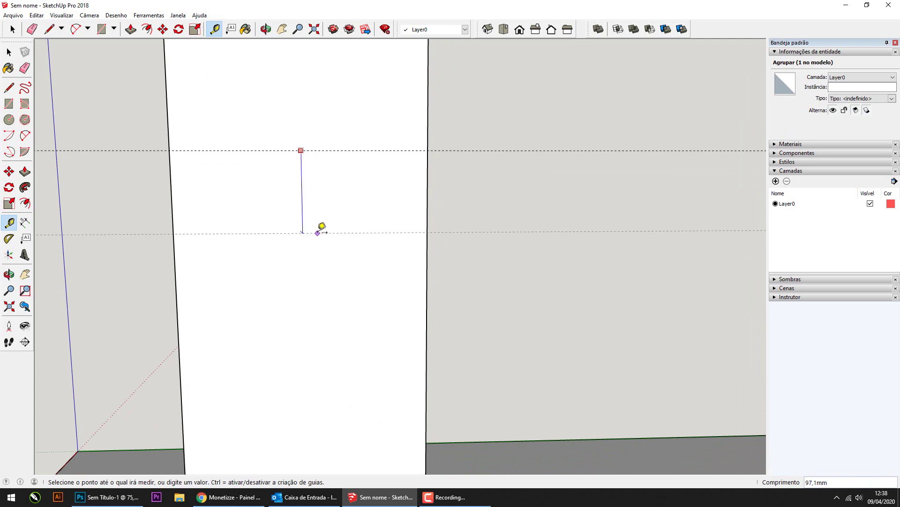
pyautogui.press('Return')
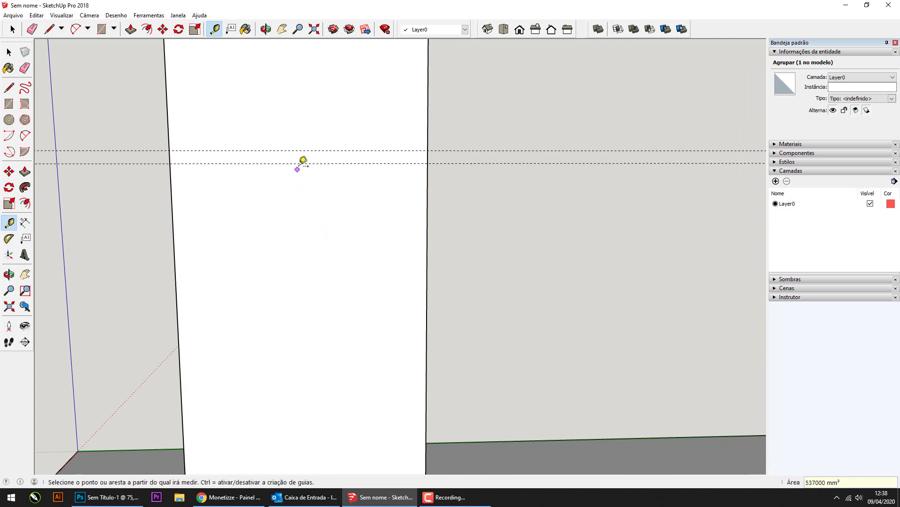
pyautogui.click(300, 163)
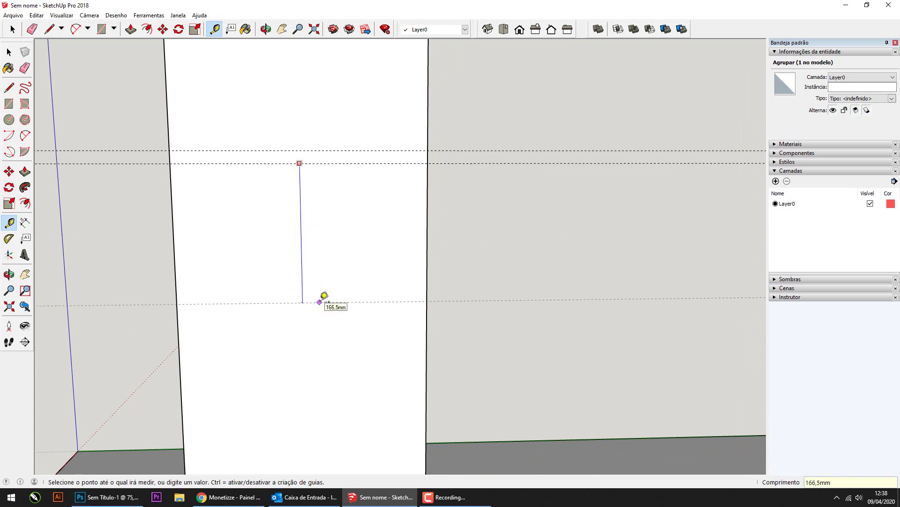
pyautogui.write('385')
pyautogui.press('Return')
# Step: Zoom out to the whole model and add two more guides down the left panel
pyautogui.scroll(3, 324, 300)
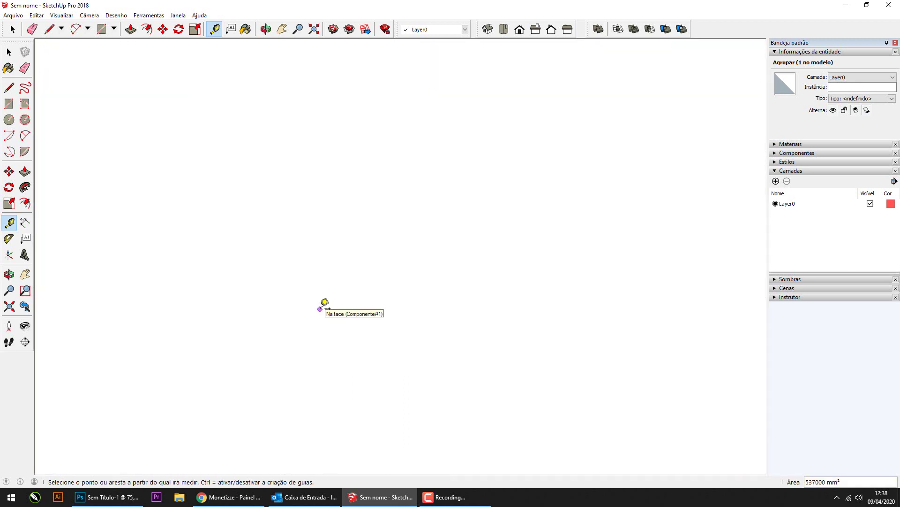
pyautogui.click(315, 29)
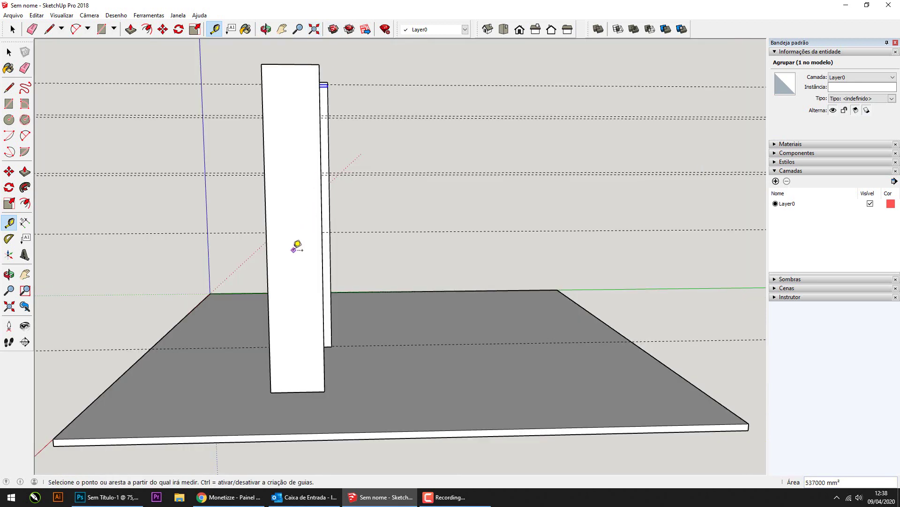
pyautogui.scroll(3, 333, 276)
pyautogui.scroll(3, 301, 238)
pyautogui.click(304, 213)
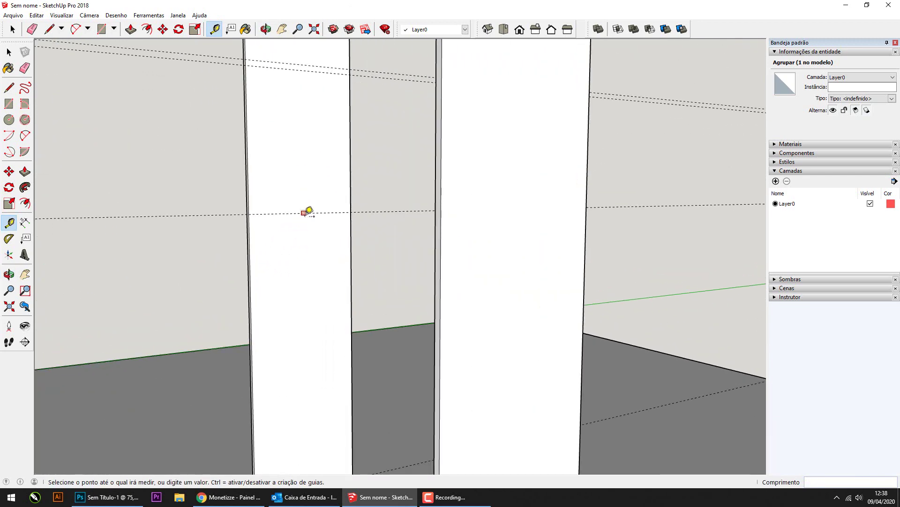
pyautogui.write('1')
pyautogui.press('Return')
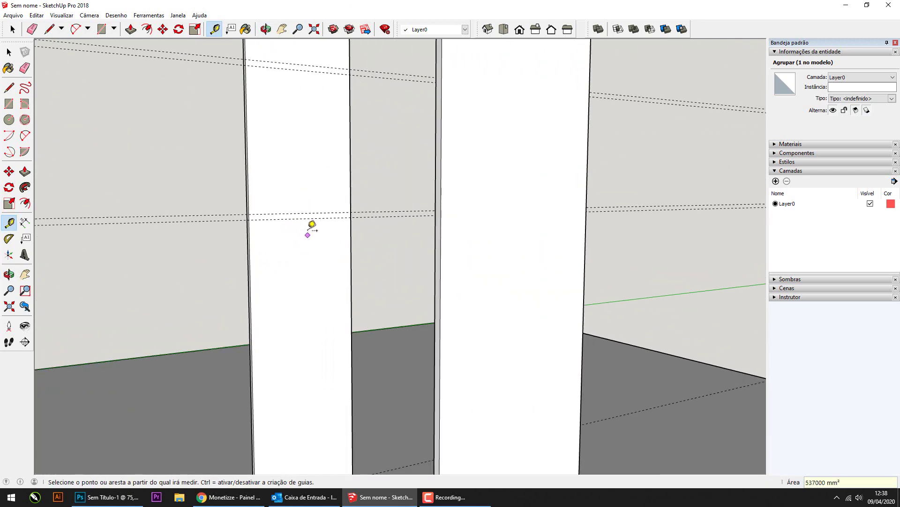
pyautogui.click(305, 218)
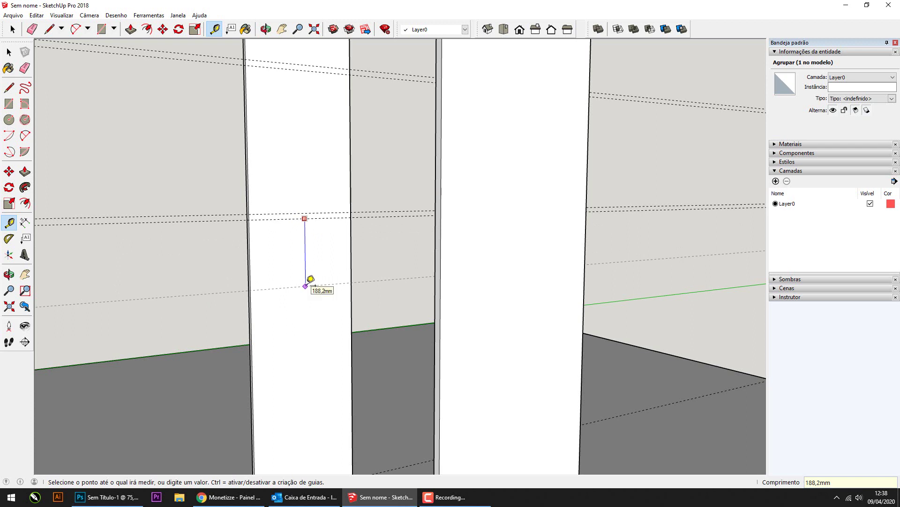
pyautogui.press('Return')
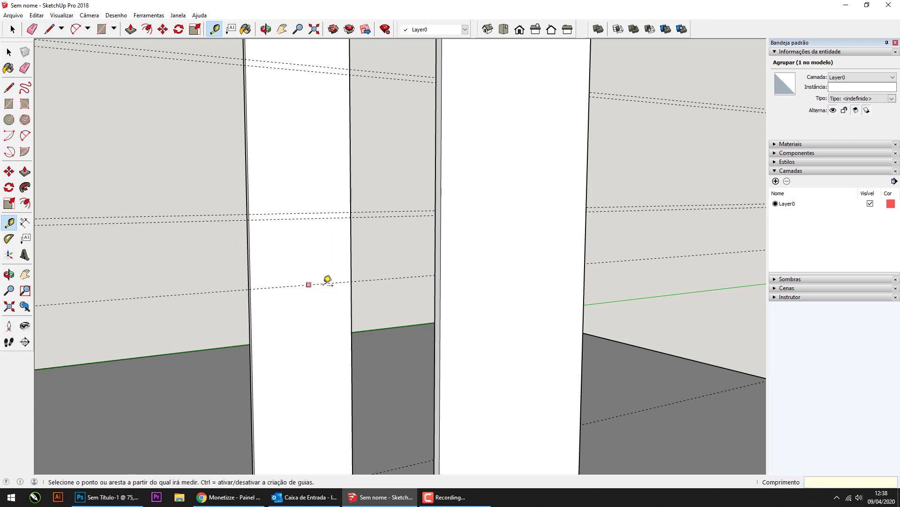
# Step: Add guides 18 mm, 390 mm, then 15 mm further down the panel
pyautogui.click(317, 284)
pyautogui.write('18')
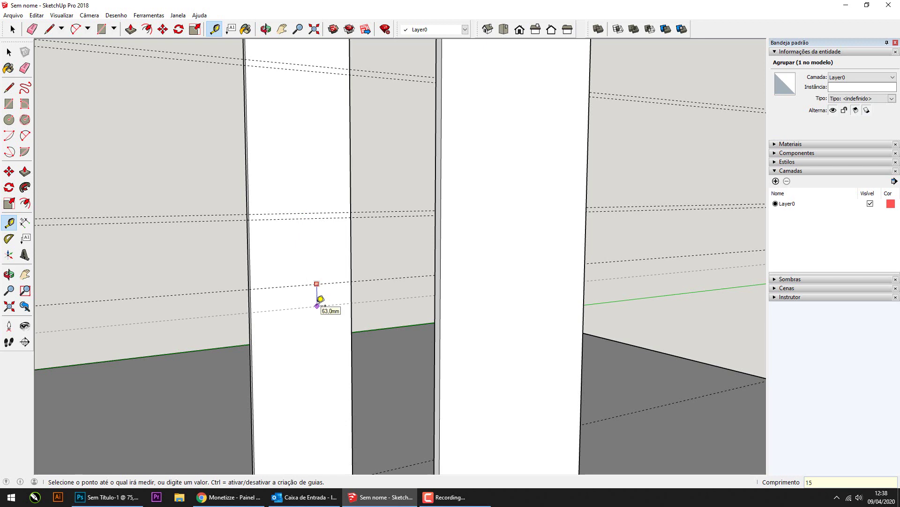
pyautogui.press('Return')
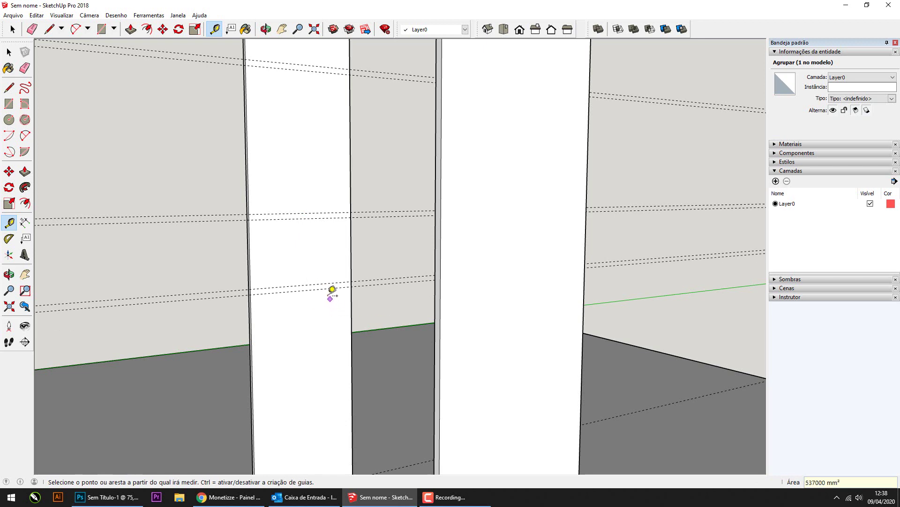
pyautogui.click(317, 289)
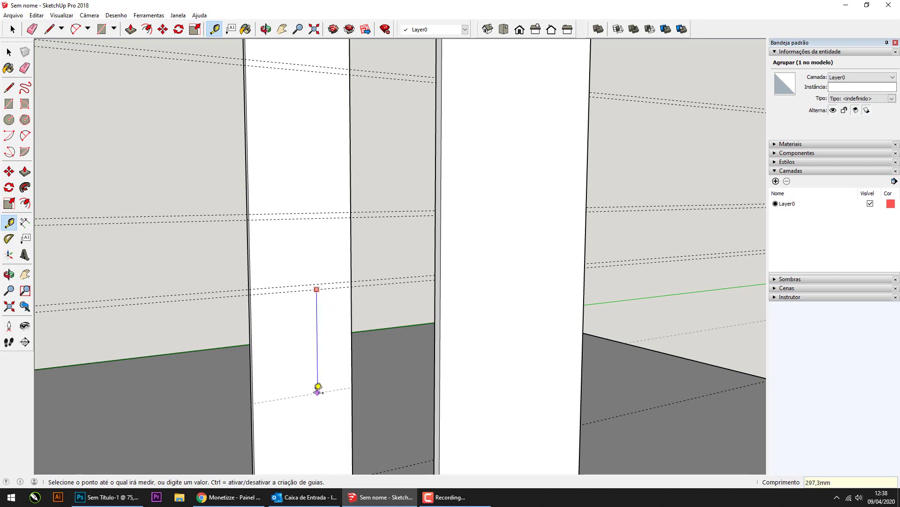
pyautogui.write('390')
pyautogui.press('Return')
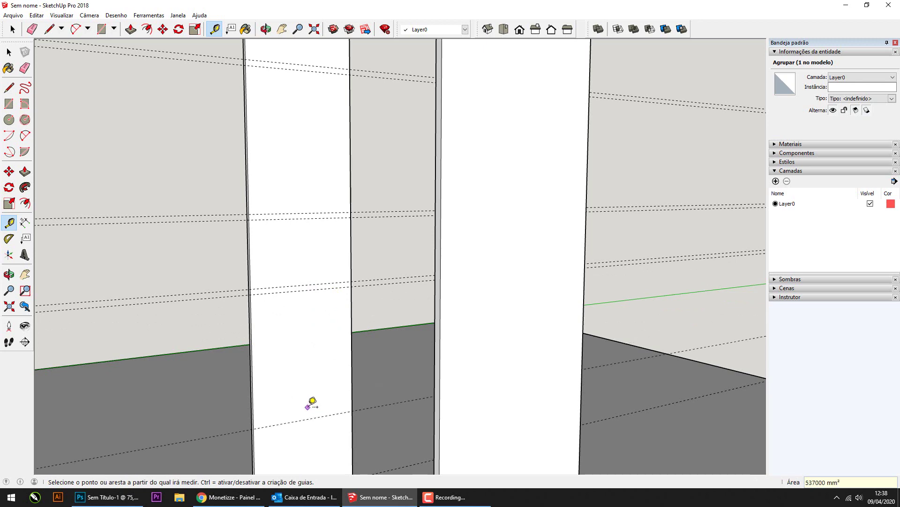
pyautogui.click(312, 417)
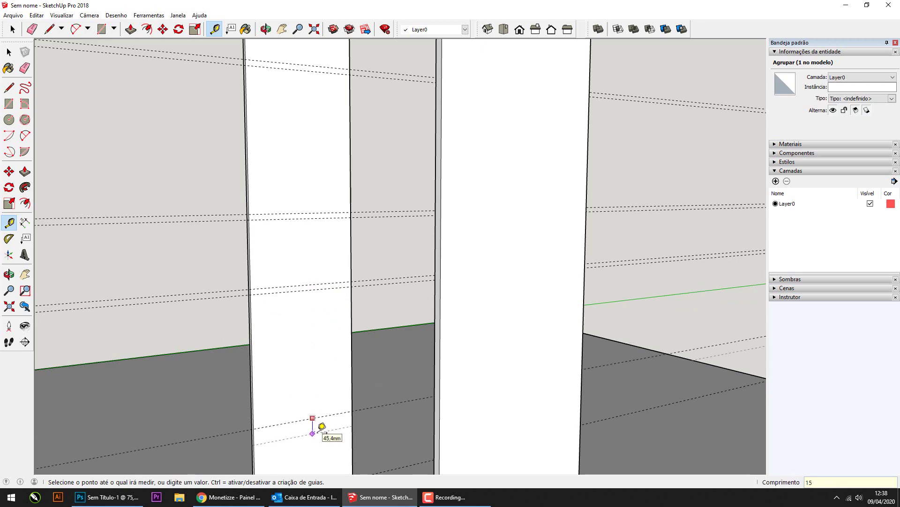
pyautogui.click(321, 426)
pyautogui.scroll(-3, 321, 295)
pyautogui.scroll(-2, 219, 259)
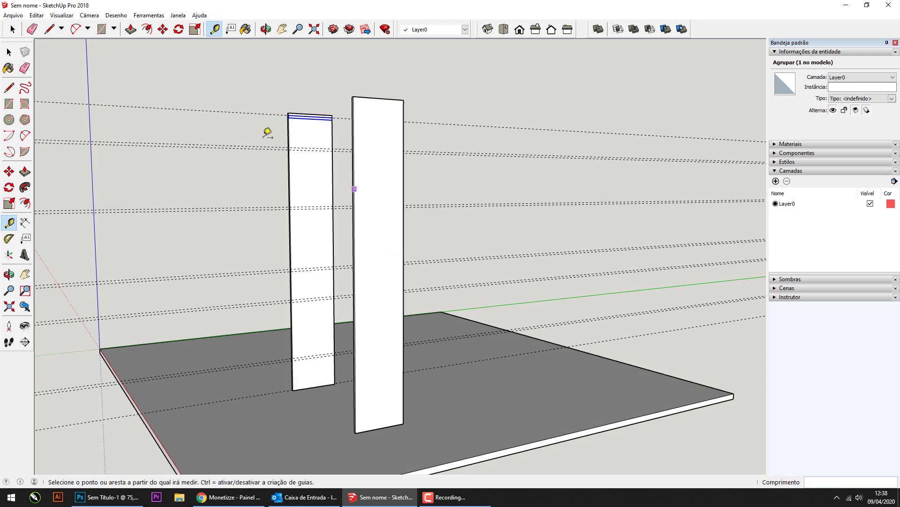
# Step: Select the top 15 mm strip group inside the left upright panel
pyautogui.press('space')
pyautogui.moveTo(169, 69); pyautogui.dragTo(369, 120, button='middle')
pyautogui.scroll(2, 336, 124)
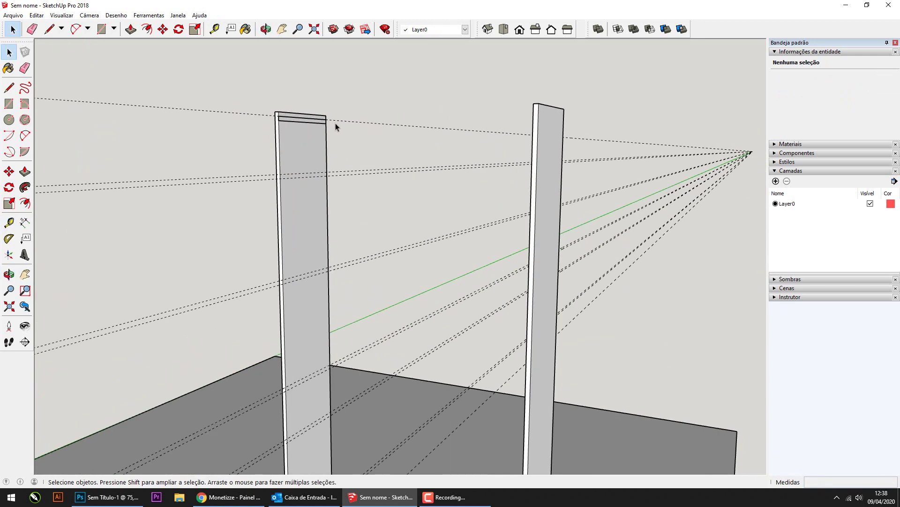
pyautogui.scroll(2, 317, 136)
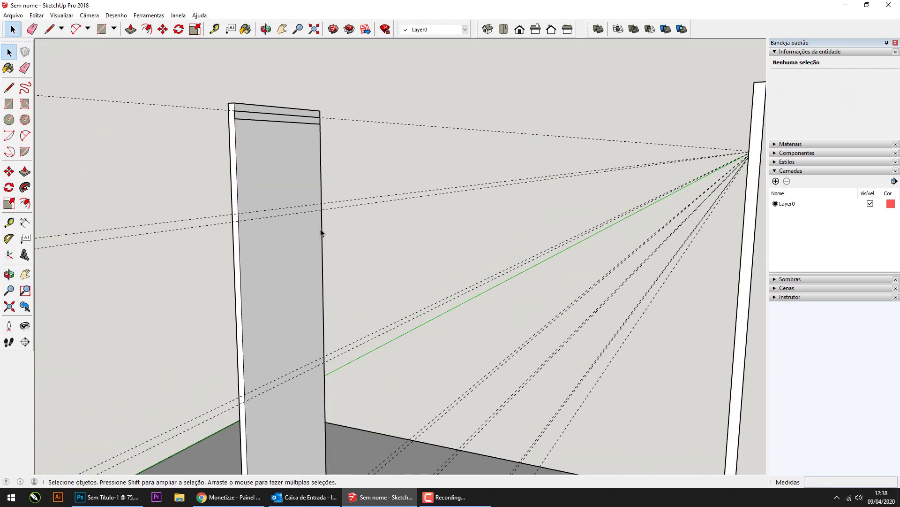
pyautogui.moveTo(321, 233)
pyautogui.mouseDown(button='middle')
pyautogui.moveTo(326, 175)
pyautogui.moveTo(300, 273)
pyautogui.mouseUp(button='middle')
pyautogui.scroll(2, 300, 291)
pyautogui.scroll(2, 291, 305)
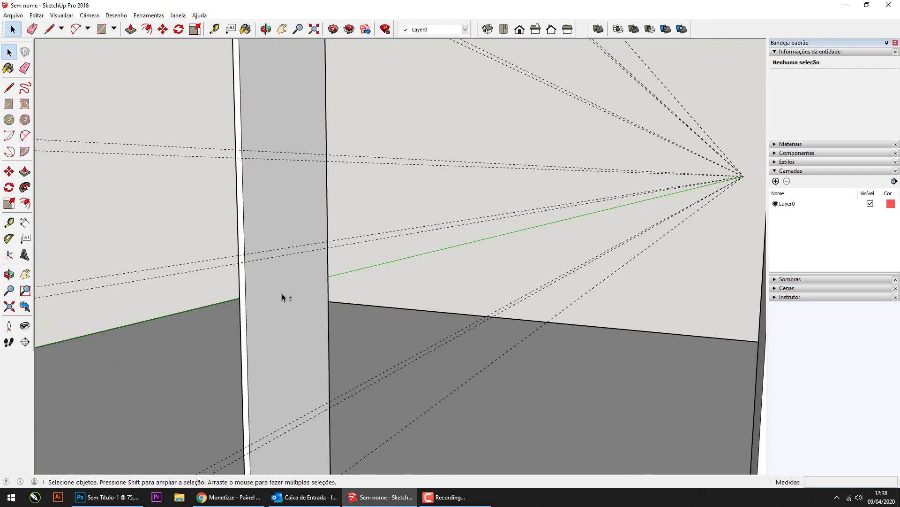
pyautogui.scroll(-3, 283, 297)
pyautogui.scroll(-2, 294, 235)
pyautogui.moveTo(295, 234)
pyautogui.mouseDown(button='middle')
pyautogui.moveTo(324, 241)
pyautogui.moveTo(335, 288)
pyautogui.moveTo(328, 111)
pyautogui.mouseUp(button='middle')
pyautogui.scroll(2, 282, 139)
pyautogui.scroll(2, 275, 116)
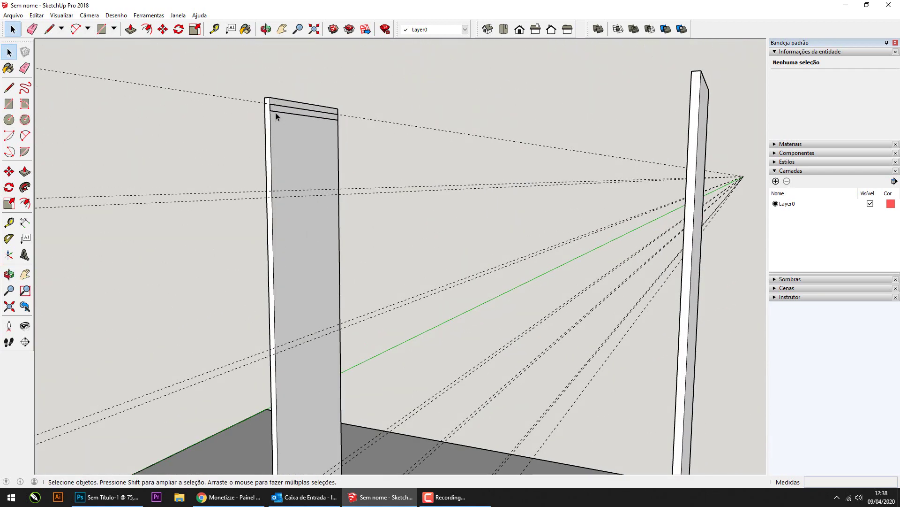
pyautogui.click(276, 116)
pyautogui.doubleClick(276, 113)
pyautogui.scroll(1, 275, 111)
pyautogui.scroll(2, 272, 113)
pyautogui.scroll(1, 253, 121)
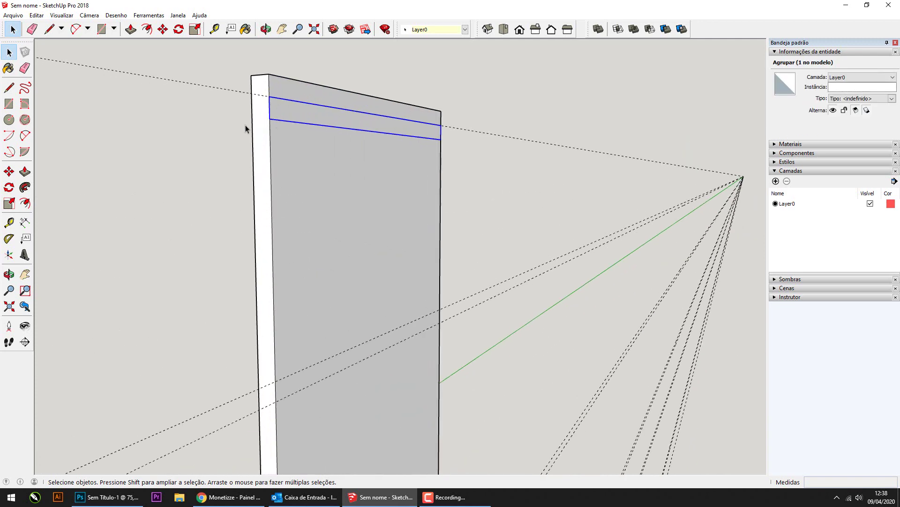
# Step: Copy the strip 200 mm down the panel with Move and Ctrl
pyautogui.click(9, 171)
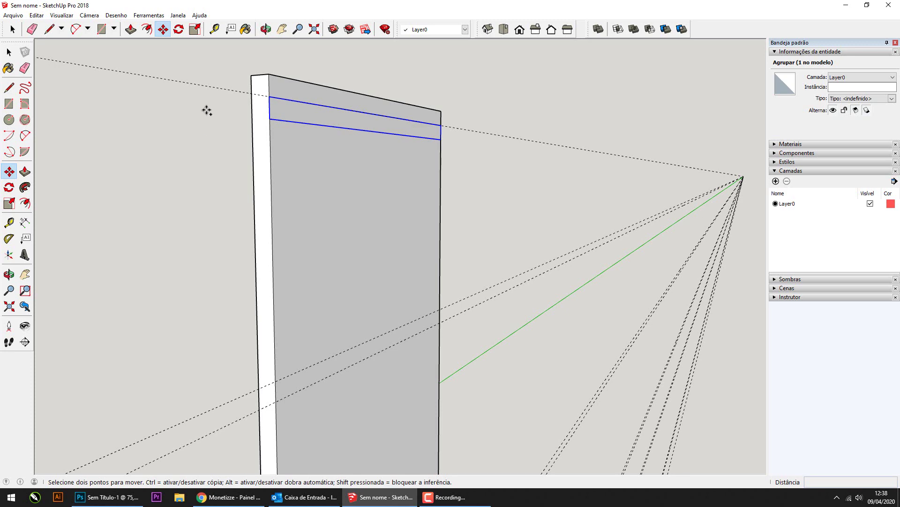
pyautogui.click(269, 96)
pyautogui.press('ctrl')
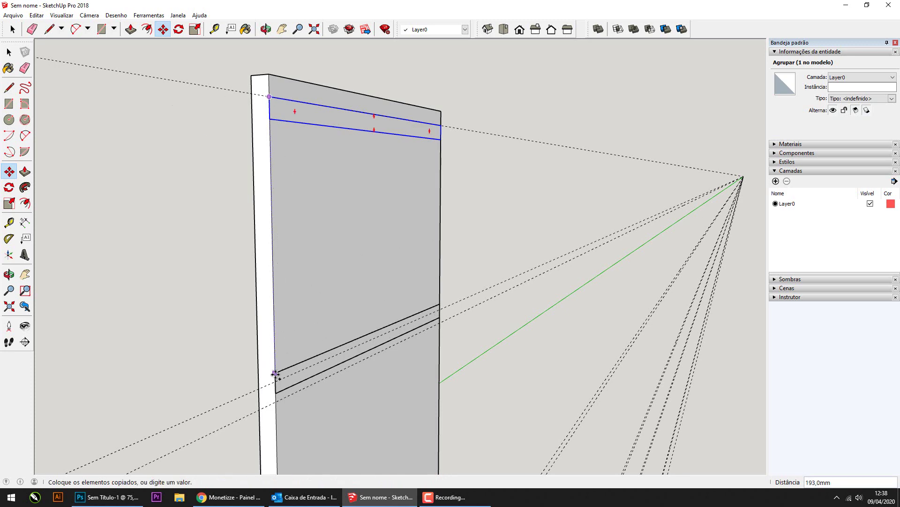
pyautogui.write('200')
pyautogui.press('Return')
# Step: Place a second copy of the strip further down the panel
pyautogui.keyDown('shift'); pyautogui.moveTo(334, 382); pyautogui.dragTo(291, 185, button='middle'); pyautogui.keyUp('shift')
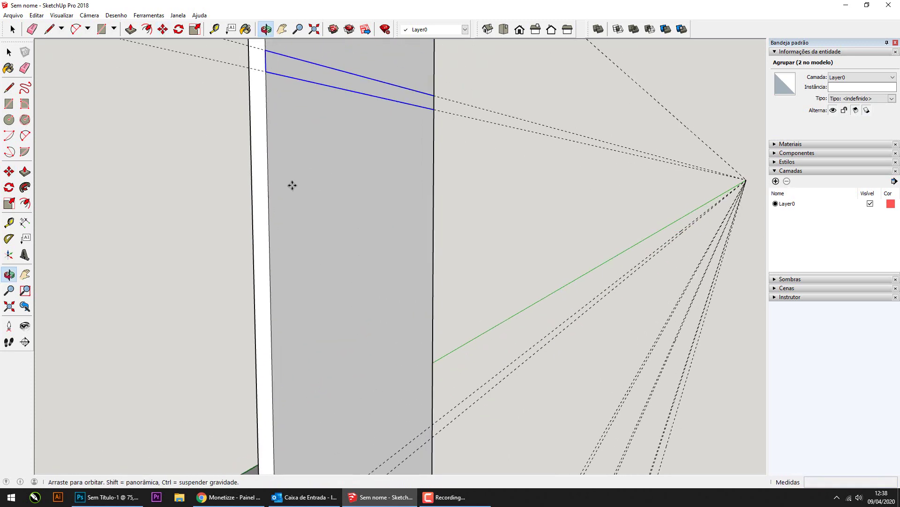
pyautogui.press('q')
pyautogui.click(265, 50)
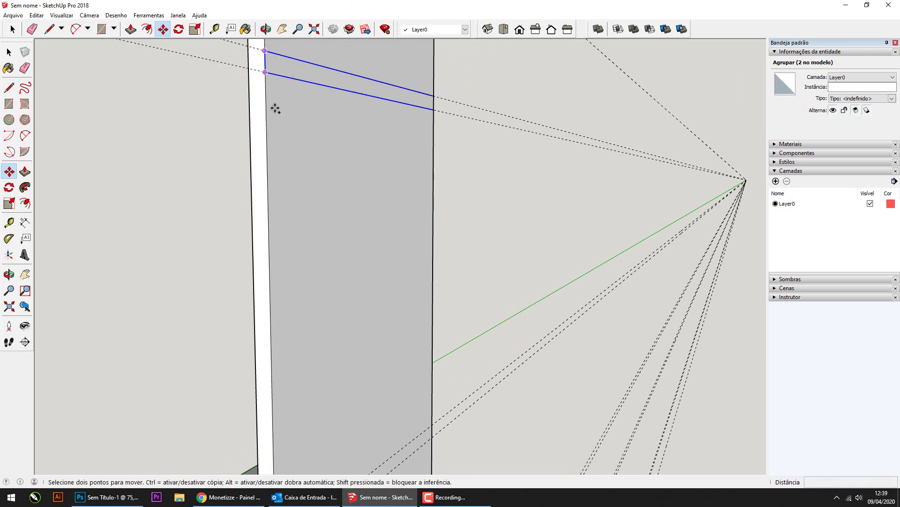
pyautogui.press('ctrl')
pyautogui.keyDown('shift'); pyautogui.moveTo(275, 106); pyautogui.dragTo(286, 74, button='middle'); pyautogui.keyUp('shift')
pyautogui.click(263, 264)
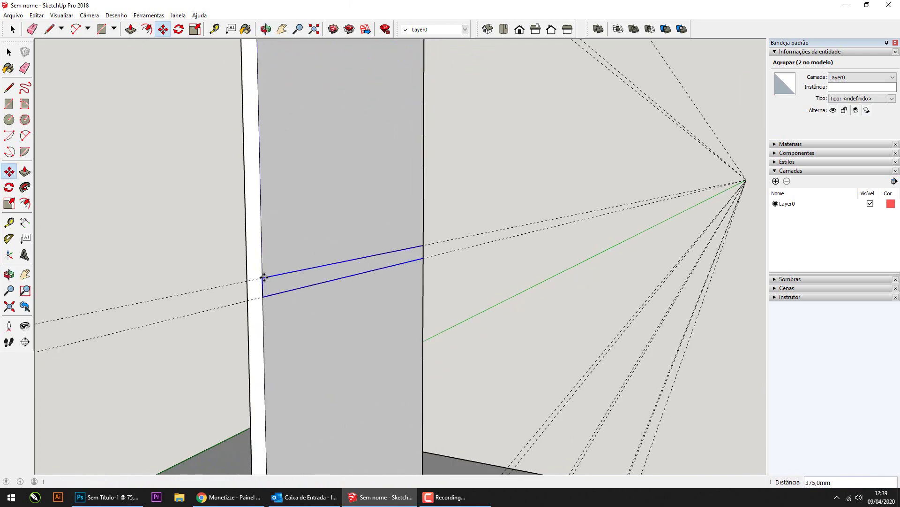
pyautogui.keyDown('shift'); pyautogui.moveTo(262, 264); pyautogui.dragTo(309, 112, button='middle'); pyautogui.keyUp('shift')
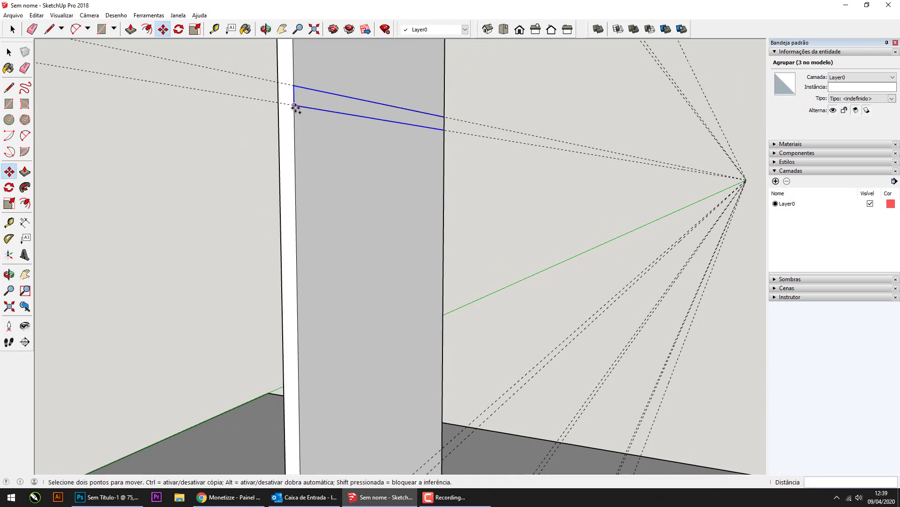
# Step: Drop another strip copy at a new height on the panel
pyautogui.click(295, 106)
pyautogui.keyDown('shift'); pyautogui.moveTo(297, 206); pyautogui.dragTo(307, 111, button='middle'); pyautogui.keyUp('shift')
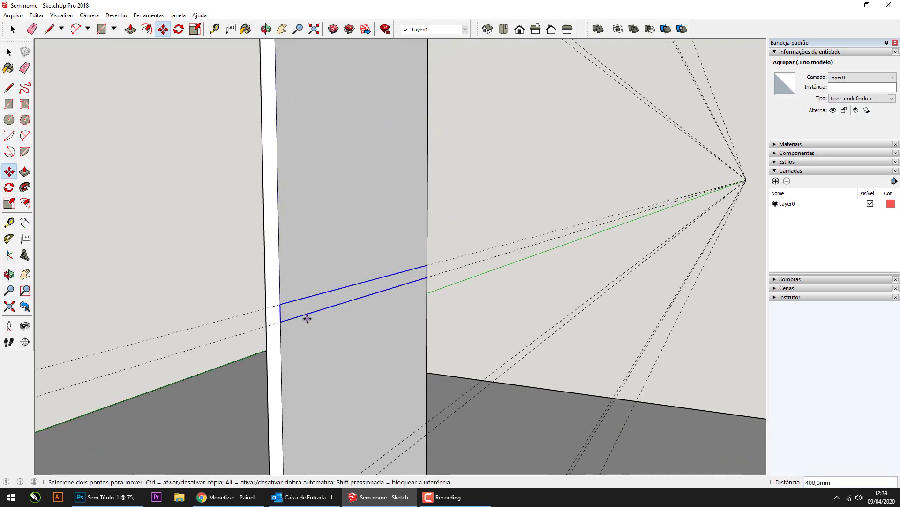
pyautogui.keyDown('shift'); pyautogui.moveTo(307, 319); pyautogui.dragTo(303, 289, button='middle'); pyautogui.keyUp('shift')
pyautogui.press('ctrl')
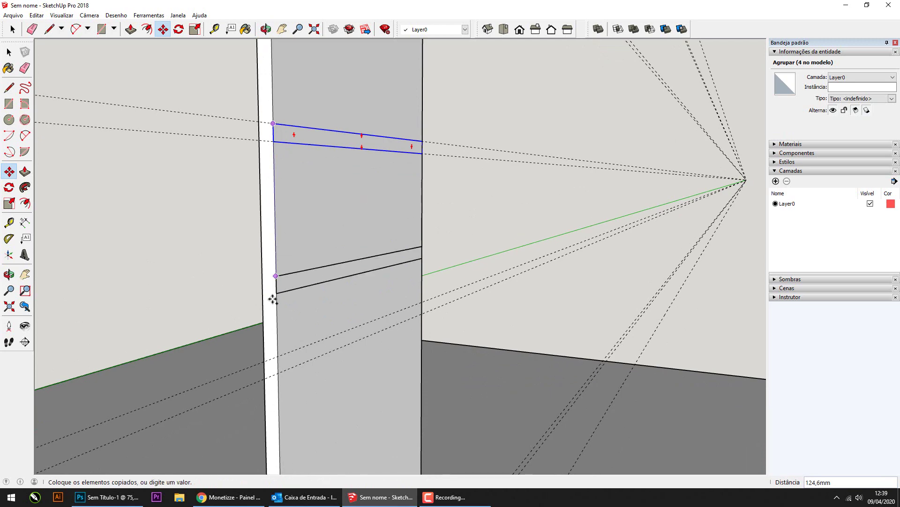
pyautogui.click(275, 352)
pyautogui.keyDown('shift'); pyautogui.moveTo(275, 352); pyautogui.dragTo(287, 102, button='middle'); pyautogui.keyUp('shift')
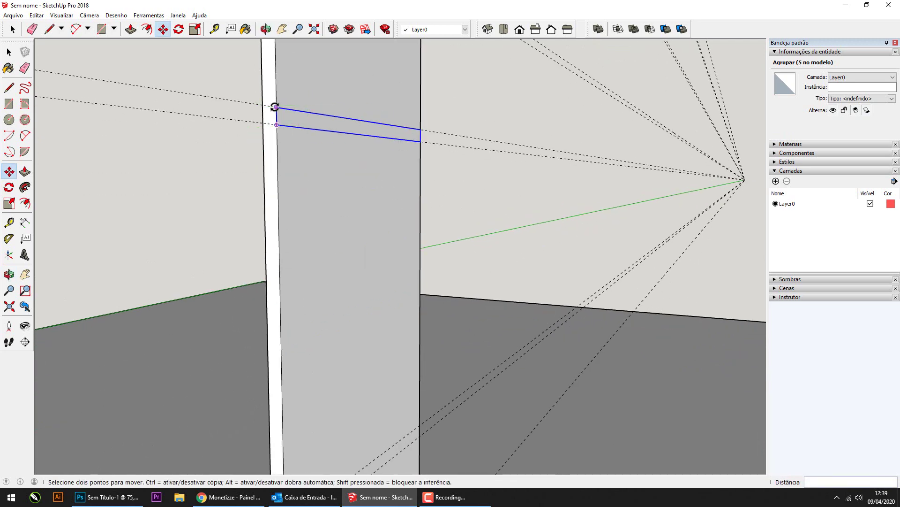
# Step: Copy the strip once more to a lower guide pair on the panel
pyautogui.click(276, 107)
pyautogui.keyDown('shift'); pyautogui.moveTo(295, 375); pyautogui.dragTo(288, 329, button='middle'); pyautogui.keyUp('shift')
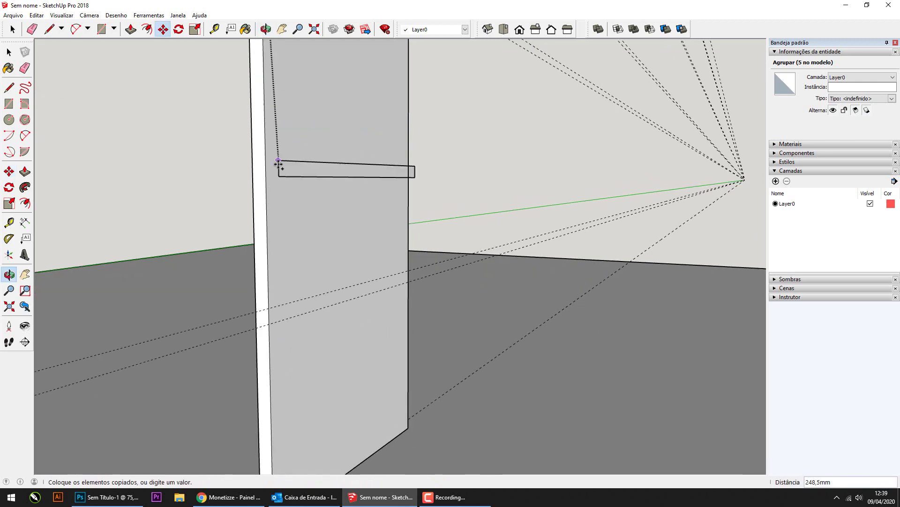
pyautogui.click(268, 312)
pyautogui.scroll(-2, 348, 203)
pyautogui.scroll(-3, 348, 202)
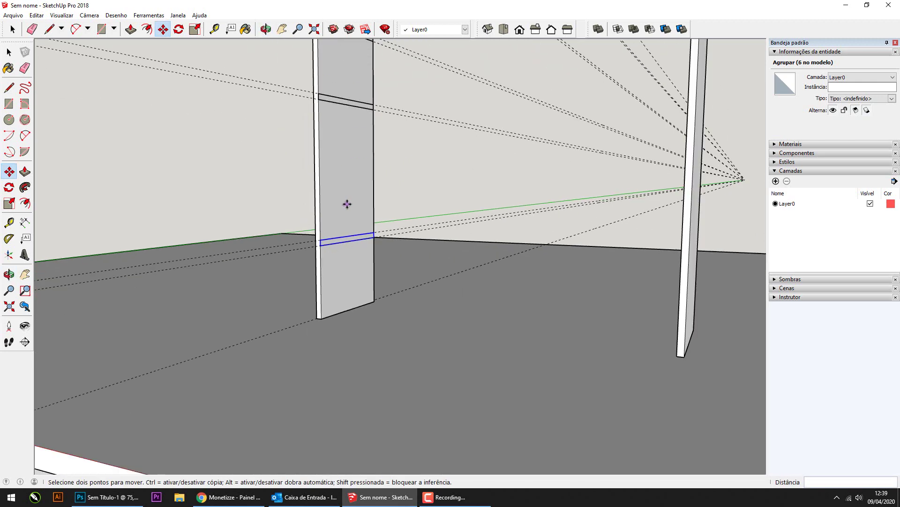
pyautogui.scroll(-2, 362, 195)
pyautogui.moveTo(362, 195)
pyautogui.mouseDown(button='middle')
pyautogui.moveTo(201, 256)
pyautogui.moveTo(251, 136)
pyautogui.mouseUp(button='middle')
pyautogui.press('space')
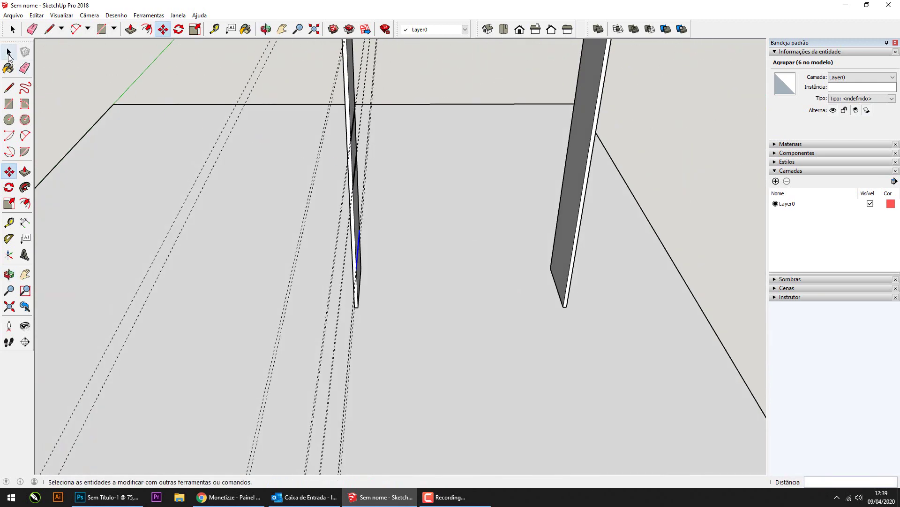
# Step: Pull the top strip out into a shelf 260 mm deep
pyautogui.click(597, 235)
pyautogui.moveTo(597, 235)
pyautogui.mouseDown(button='middle')
pyautogui.moveTo(289, 154)
pyautogui.moveTo(366, 183)
pyautogui.mouseUp(button='middle')
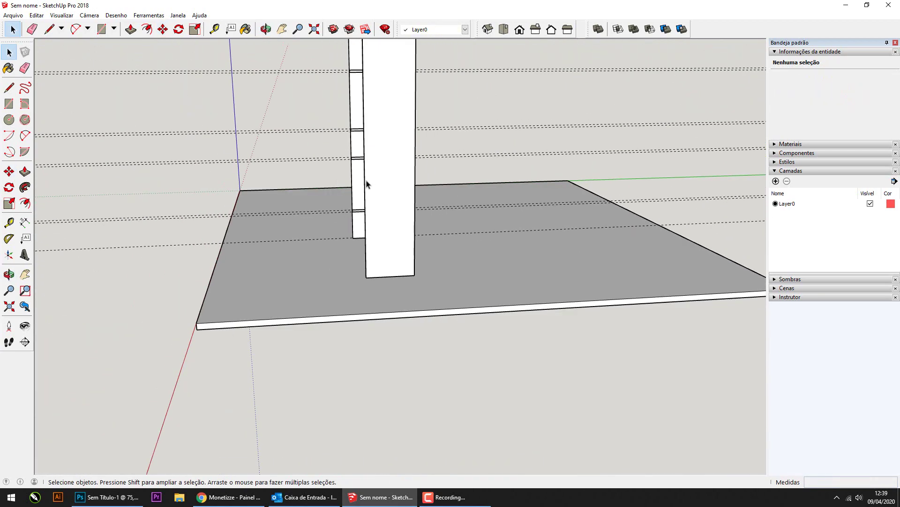
pyautogui.moveTo(459, 370)
pyautogui.mouseDown(button='middle')
pyautogui.moveTo(315, 292)
pyautogui.moveTo(444, 269)
pyautogui.mouseUp(button='middle')
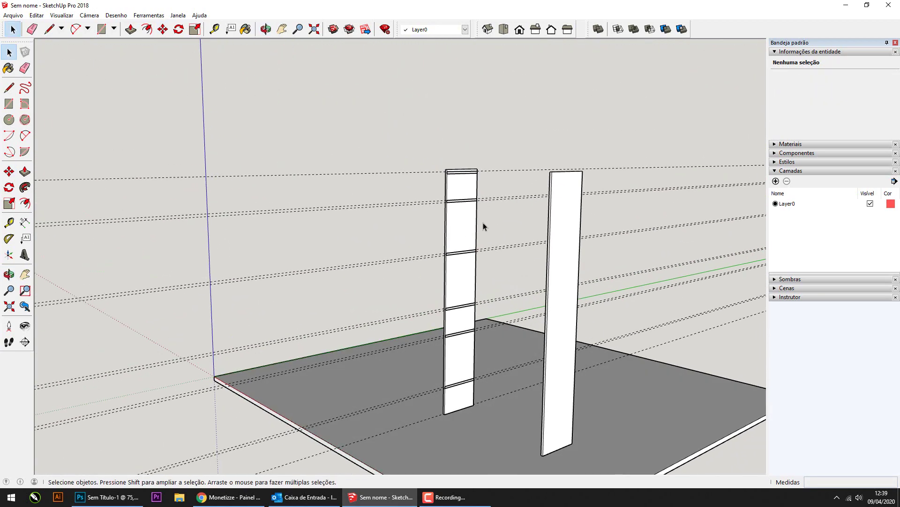
pyautogui.scroll(3, 477, 211)
pyautogui.scroll(2, 460, 197)
pyautogui.moveTo(469, 205)
pyautogui.mouseDown(button='middle')
pyautogui.moveTo(538, 211)
pyautogui.moveTo(409, 203)
pyautogui.mouseUp(button='middle')
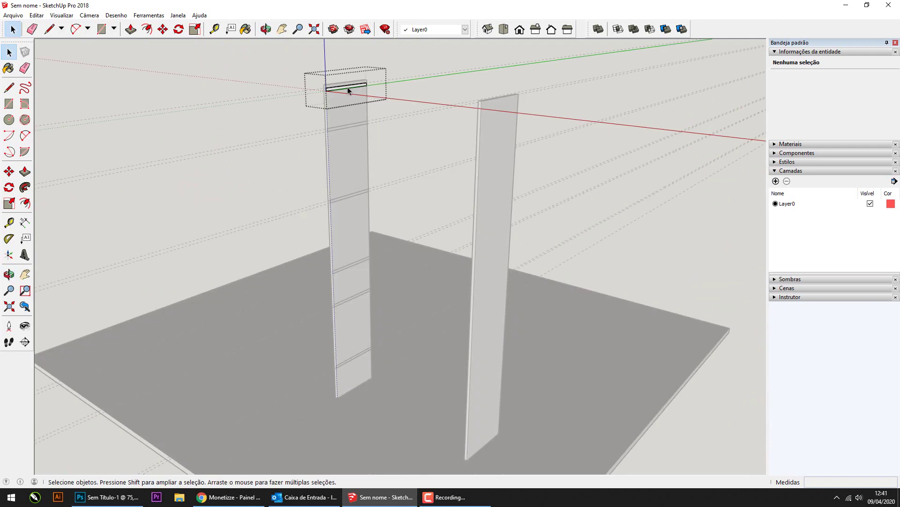
pyautogui.click(25, 171)
pyautogui.scroll(3, 333, 86)
pyautogui.scroll(1, 335, 89)
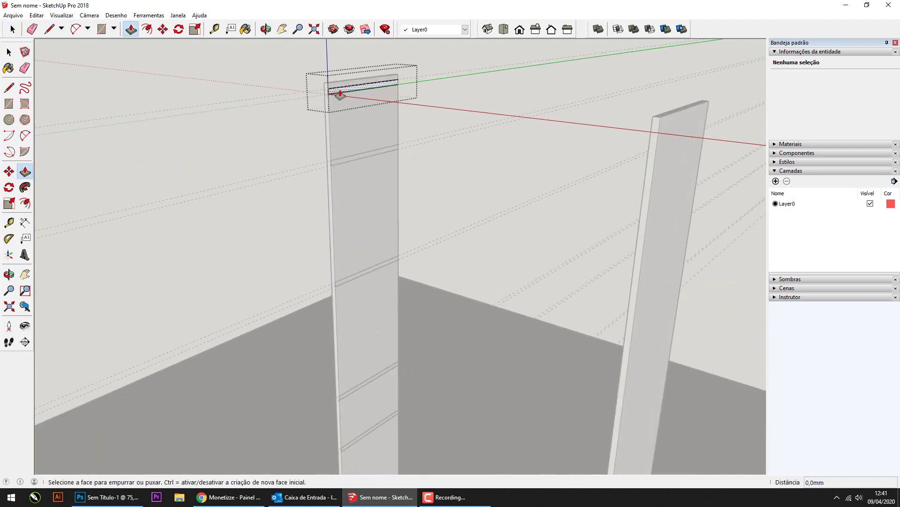
pyautogui.moveTo(337, 89); pyautogui.dragTo(509, 145)
pyautogui.write('260')
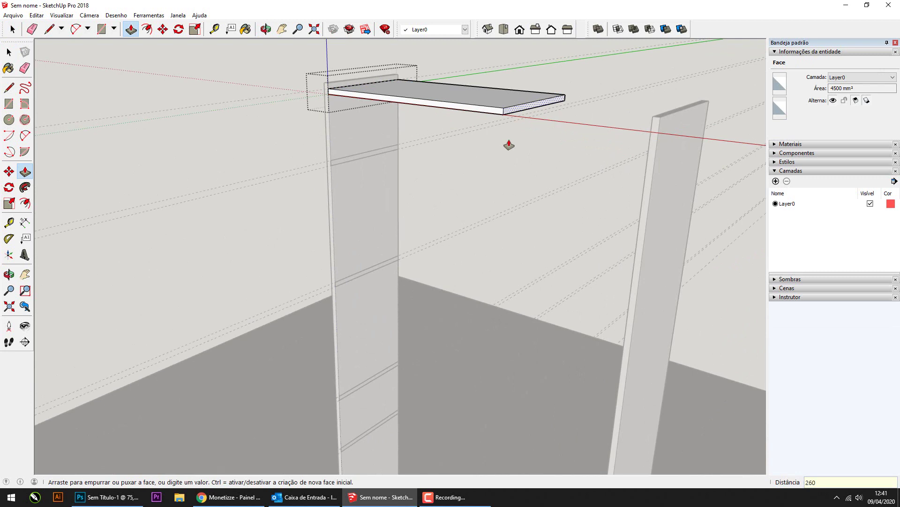
pyautogui.press('Return')
pyautogui.press('space')
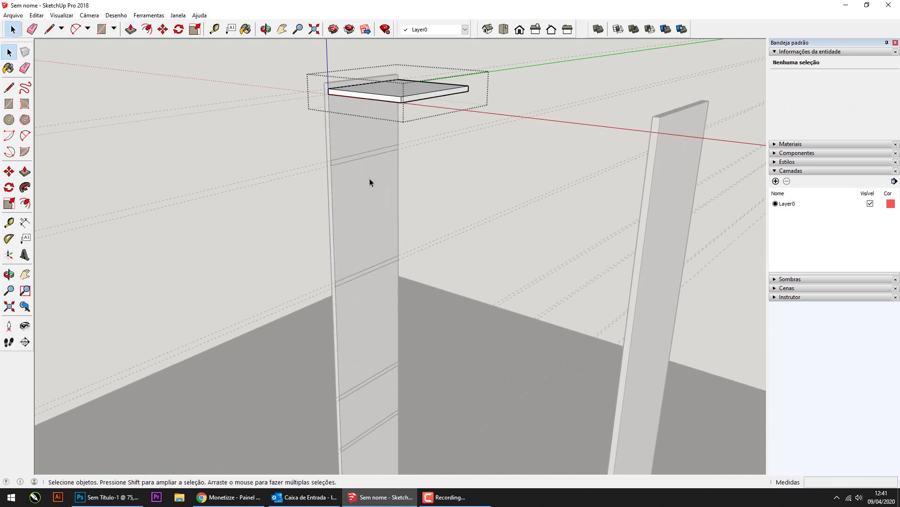
# Step: Extrude the next strip down into a shelf 326,2 mm deep
pyautogui.click(355, 153)
pyautogui.doubleClick(354, 161)
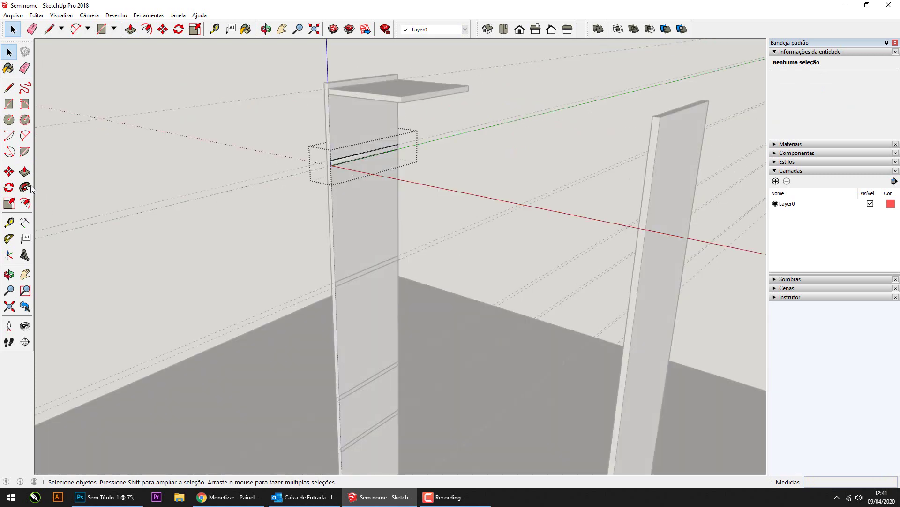
pyautogui.click(25, 171)
pyautogui.moveTo(338, 164); pyautogui.dragTo(420, 190)
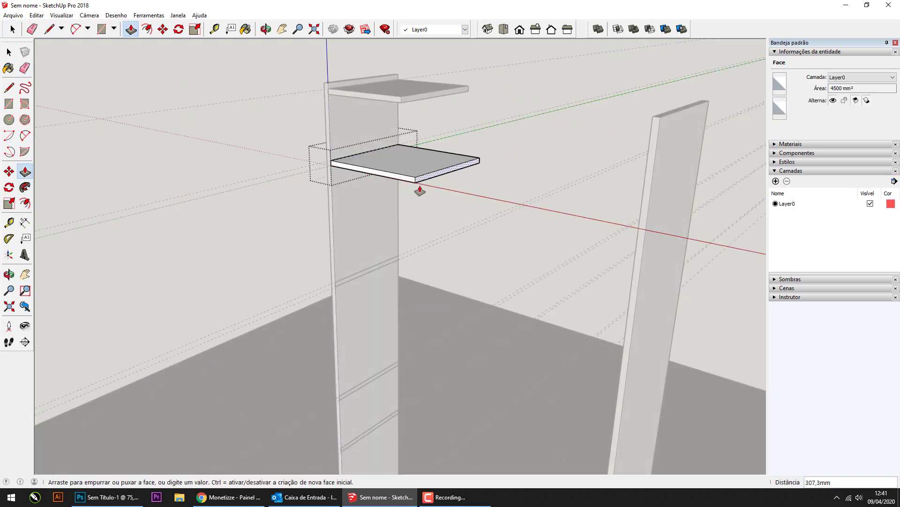
pyautogui.write('326,2')
pyautogui.press('Return')
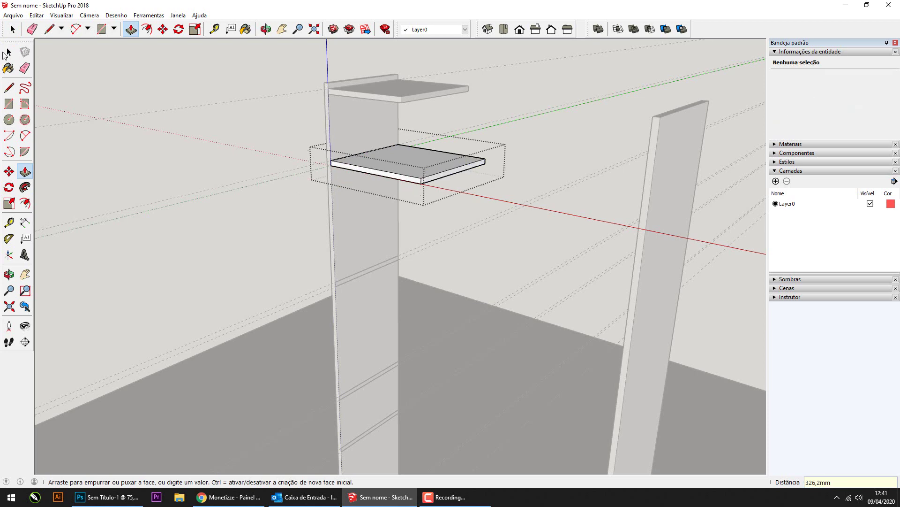
pyautogui.click(6, 54)
pyautogui.click(455, 280)
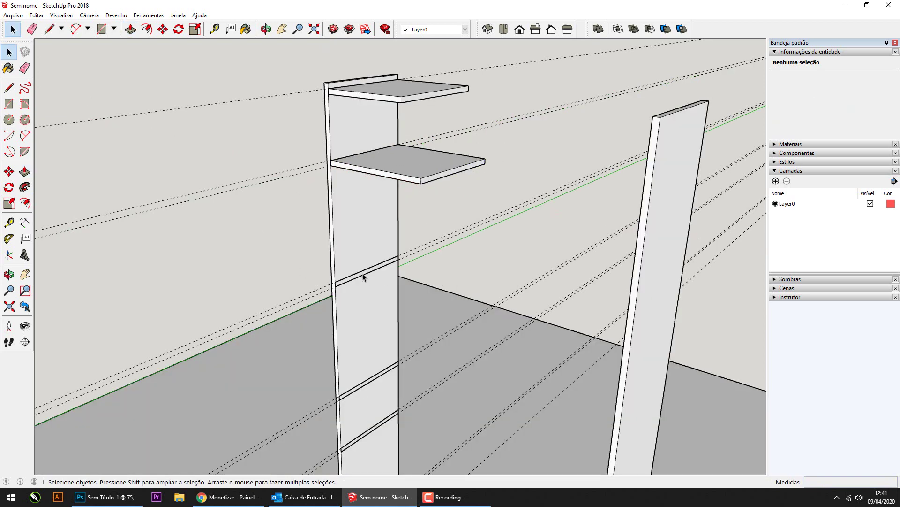
pyautogui.doubleClick(363, 276)
# Step: Start extruding the third strip, cancel it, and reorient the view
pyautogui.press('p')
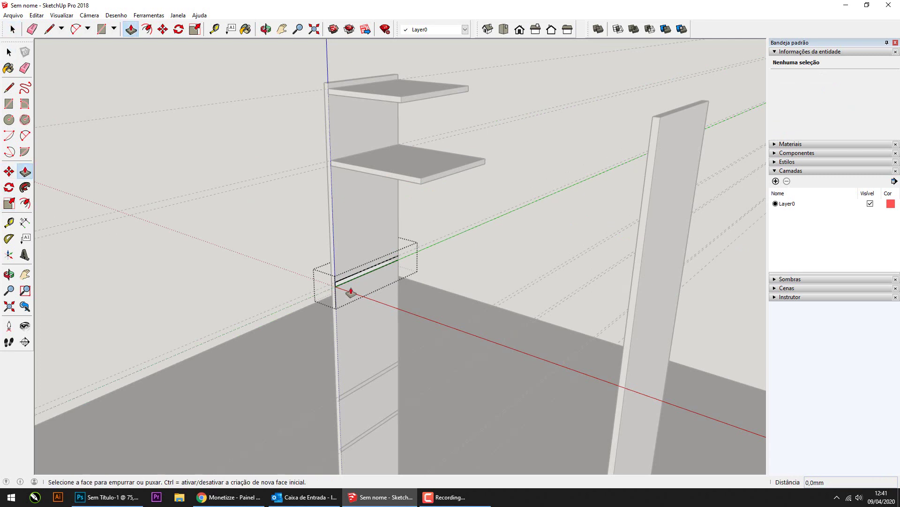
pyautogui.click(342, 284)
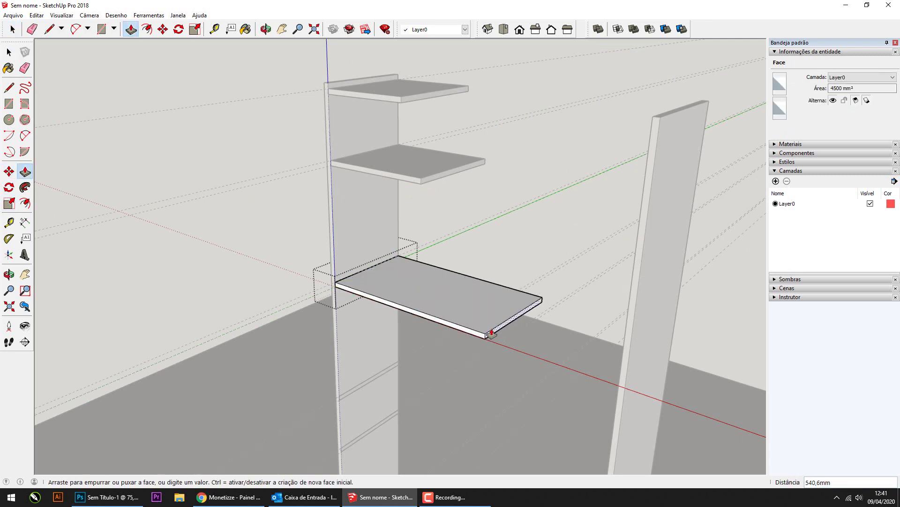
pyautogui.write('433,')
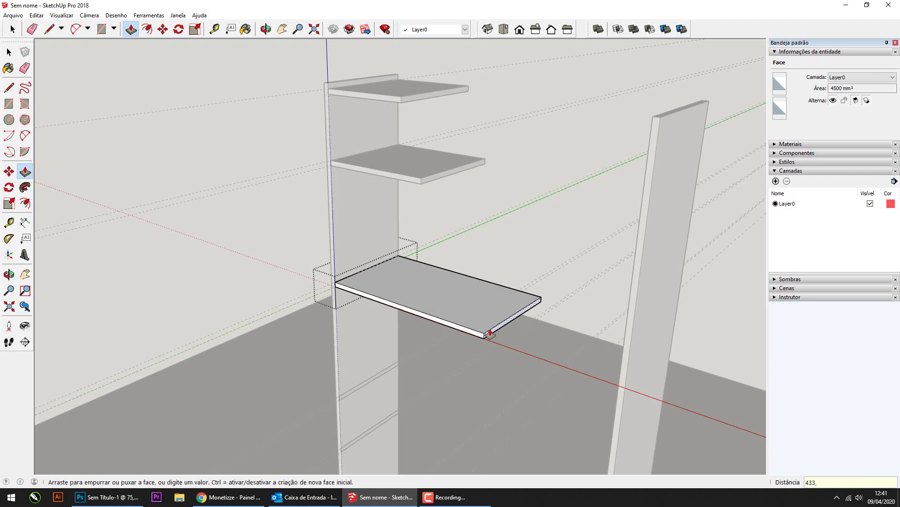
pyautogui.press('Return')
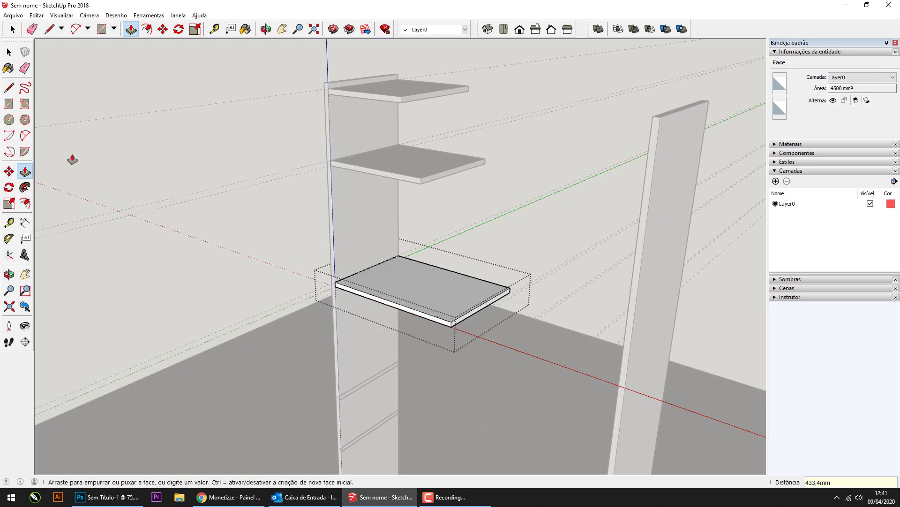
pyautogui.press('space')
pyautogui.moveTo(141, 229); pyautogui.dragTo(159, 238, button='middle')
pyautogui.moveTo(159, 238); pyautogui.dragTo(379, 220)
pyautogui.press('space')
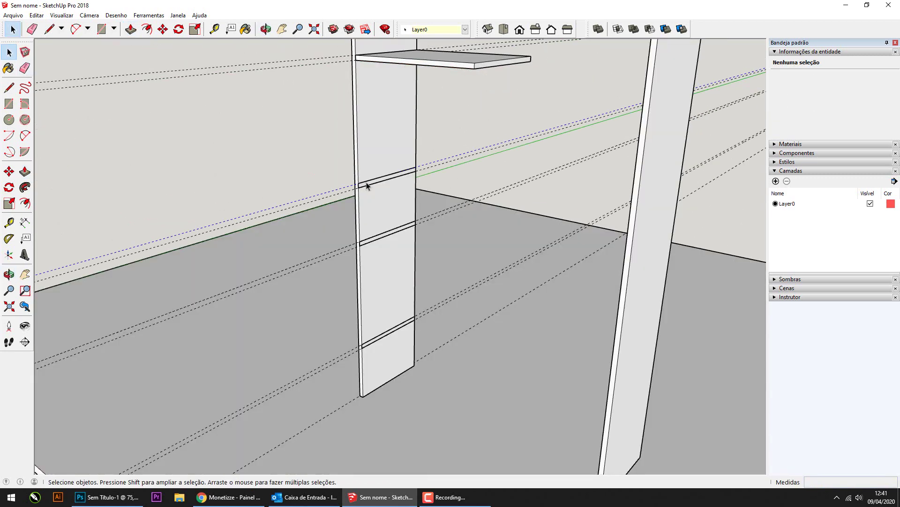
# Step: Pull the third strip out into a shelf 487 mm deep
pyautogui.click(373, 182)
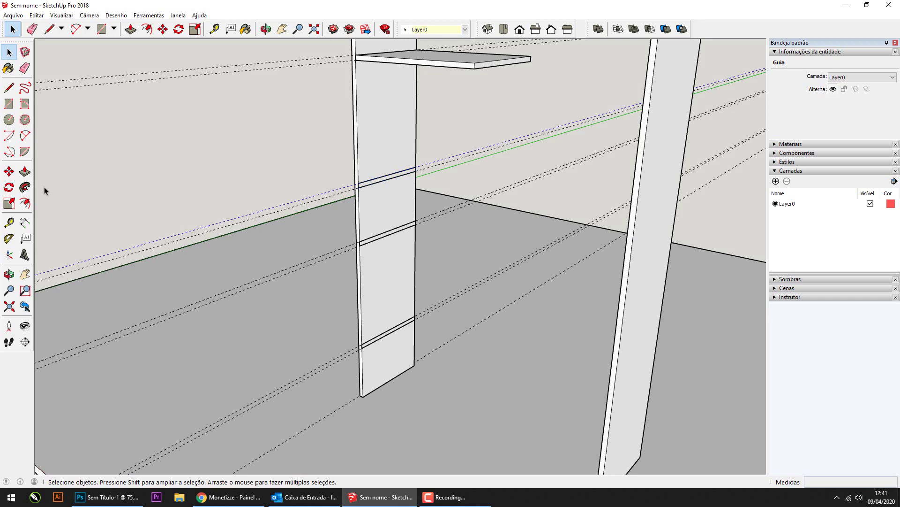
pyautogui.click(24, 172)
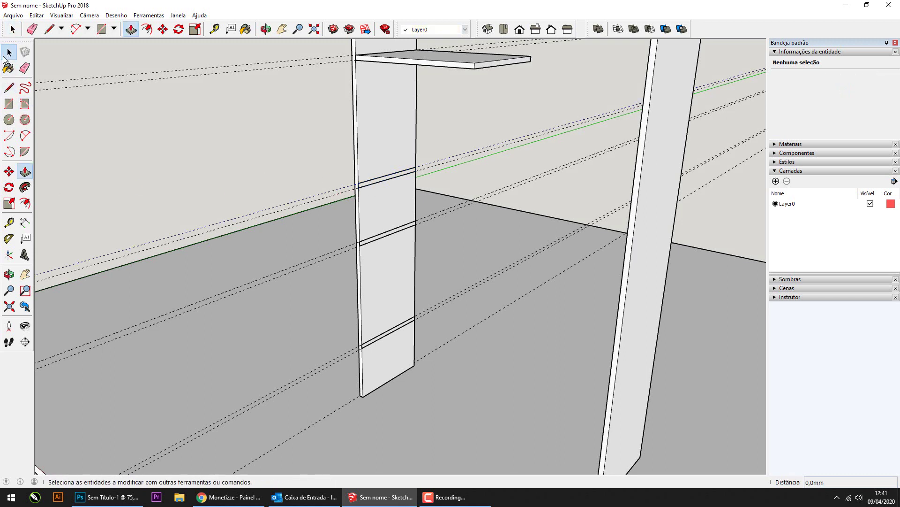
pyautogui.click(5, 55)
pyautogui.click(358, 188)
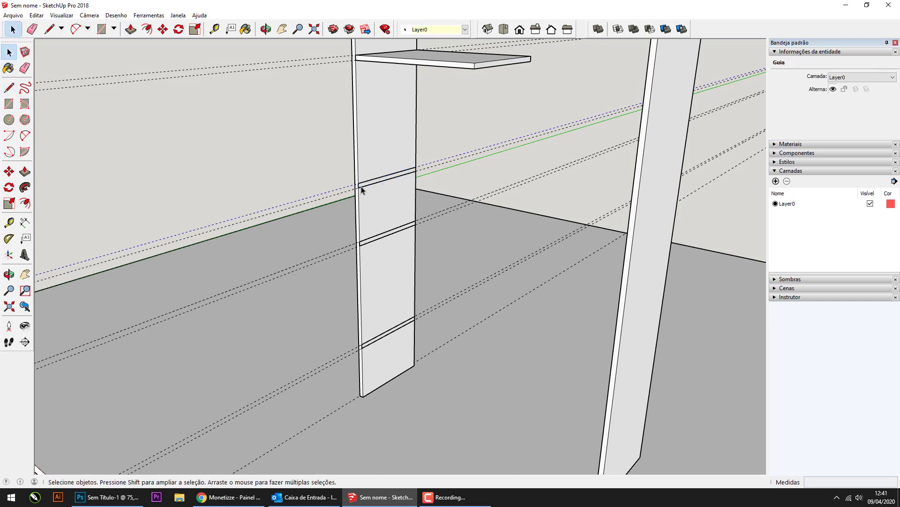
pyautogui.doubleClick(360, 189)
pyautogui.press('p')
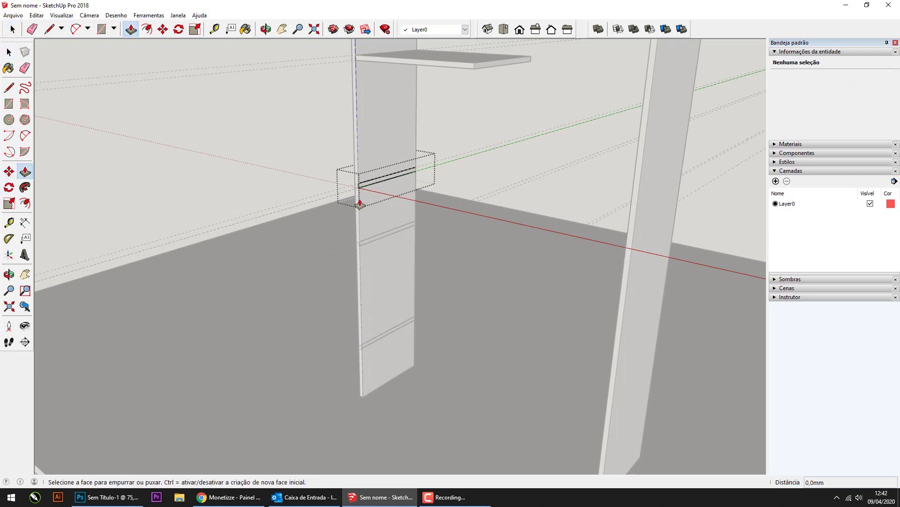
pyautogui.moveTo(365, 190); pyautogui.dragTo(450, 221)
pyautogui.write('487,')
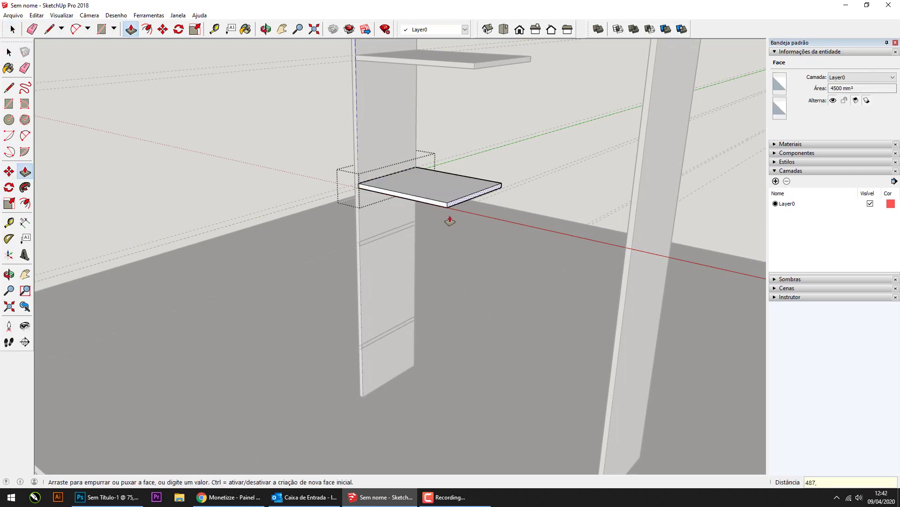
pyautogui.press('Return')
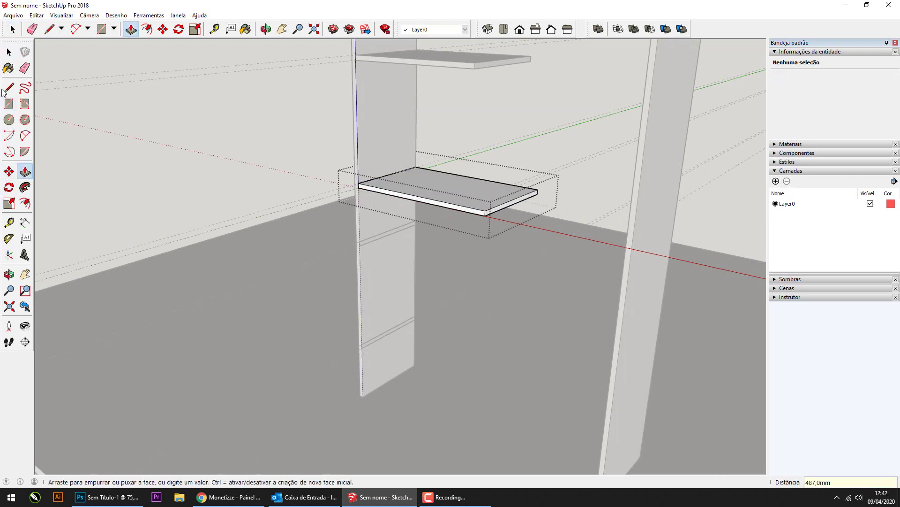
pyautogui.press('space')
pyautogui.click(336, 242)
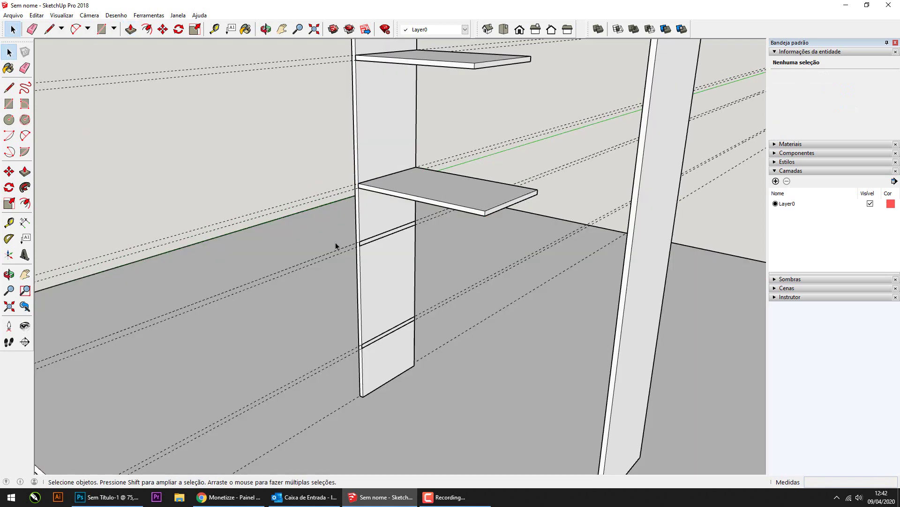
# Step: Pull the next strip out to match the upper shelf's depth
pyautogui.doubleClick(360, 245)
pyautogui.click(24, 171)
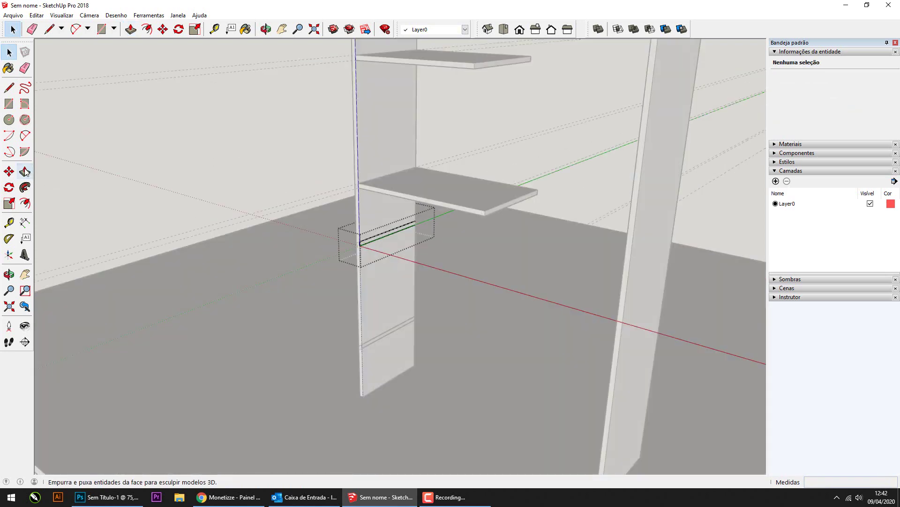
pyautogui.click(377, 241)
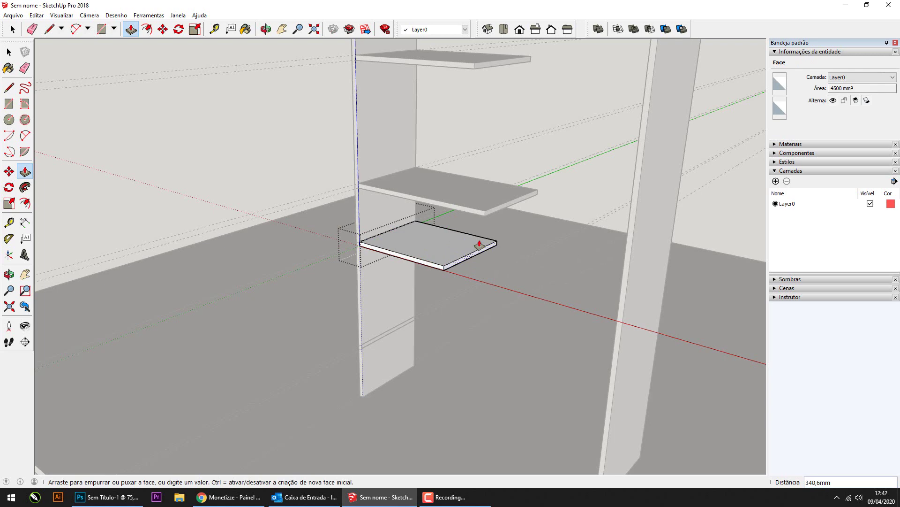
pyautogui.click(494, 214)
pyautogui.press('space')
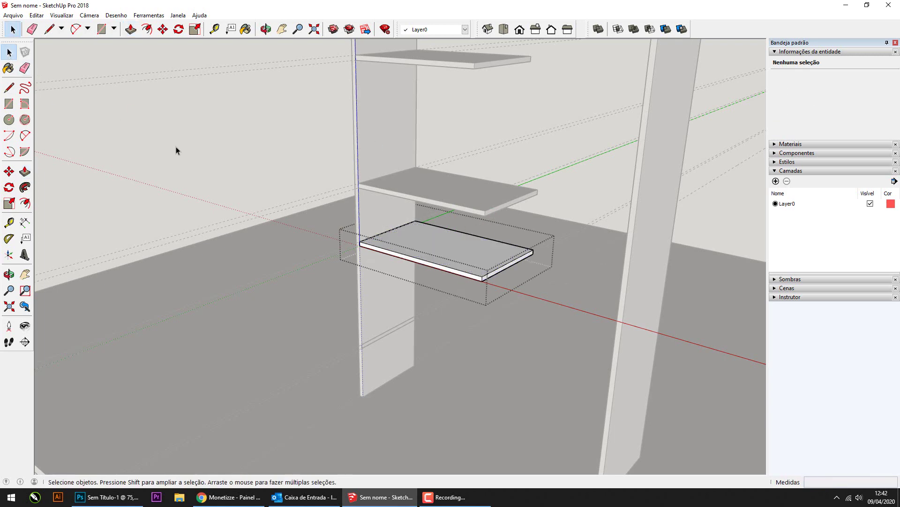
pyautogui.click(176, 147)
pyautogui.moveTo(177, 146); pyautogui.dragTo(391, 341, button='middle')
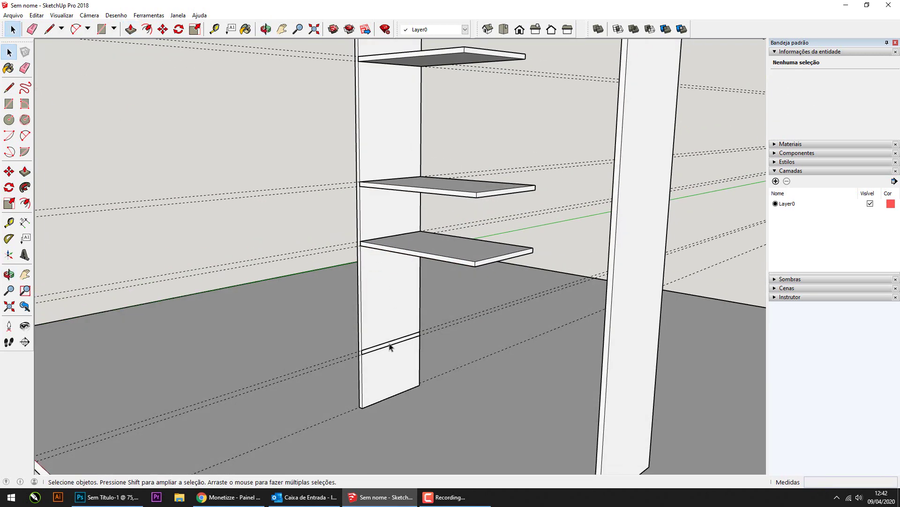
# Step: Extrude the bottom strip group into a 632,5 mm deep shelf, undoing a first attempt
pyautogui.click(90, 198)
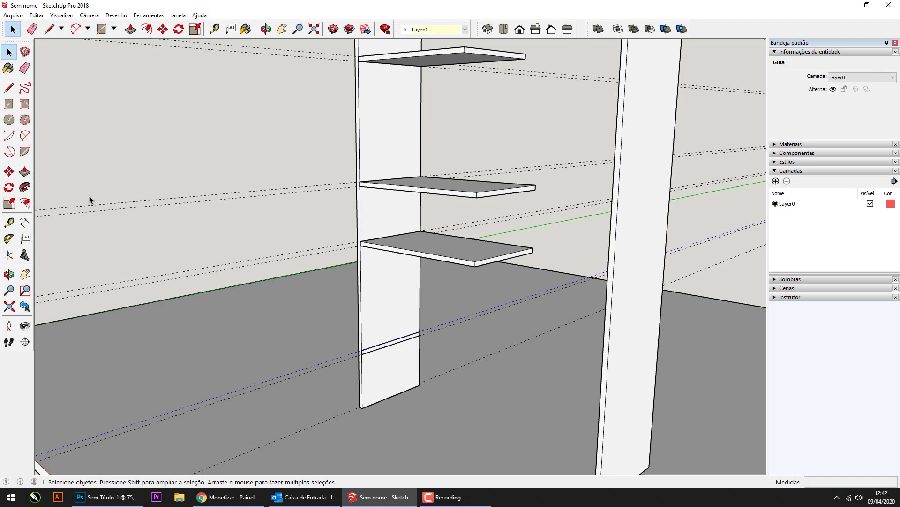
pyautogui.scroll(2, 359, 348)
pyautogui.scroll(2, 374, 351)
pyautogui.doubleClick(372, 352)
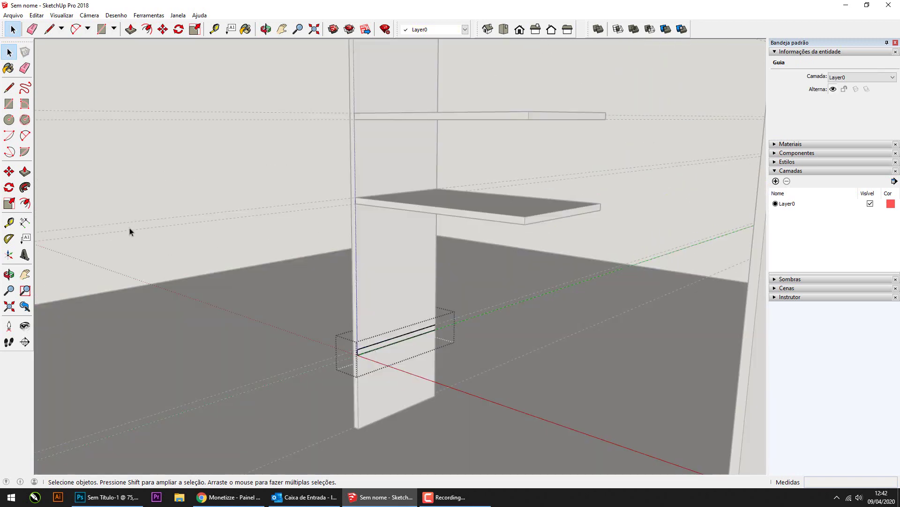
pyautogui.click(25, 171)
pyautogui.click(374, 352)
pyautogui.write('632,5')
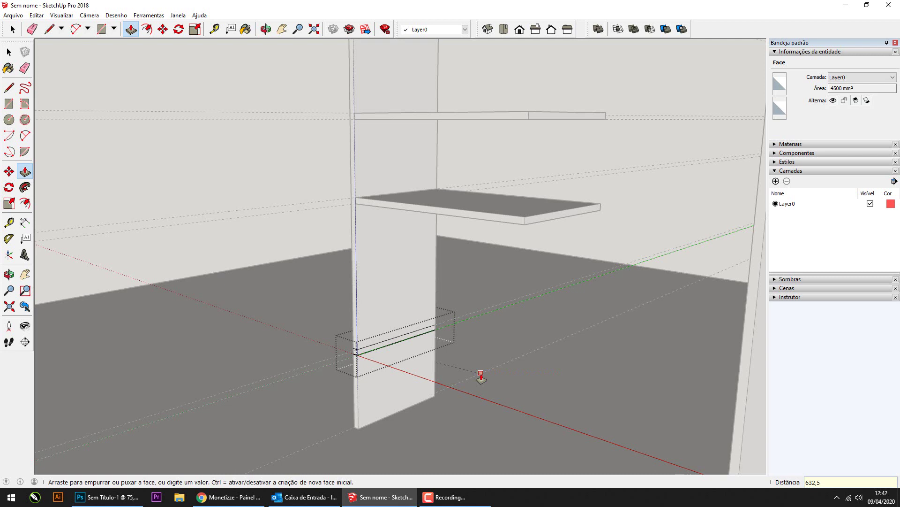
pyautogui.click(480, 375)
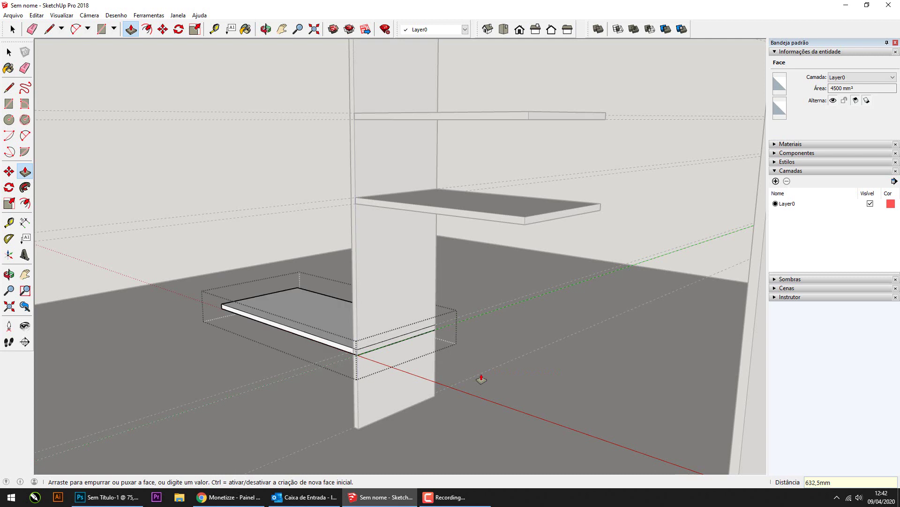
pyautogui.hotkey('ctrl', 'z')
pyautogui.click(373, 352)
pyautogui.write('632,5')
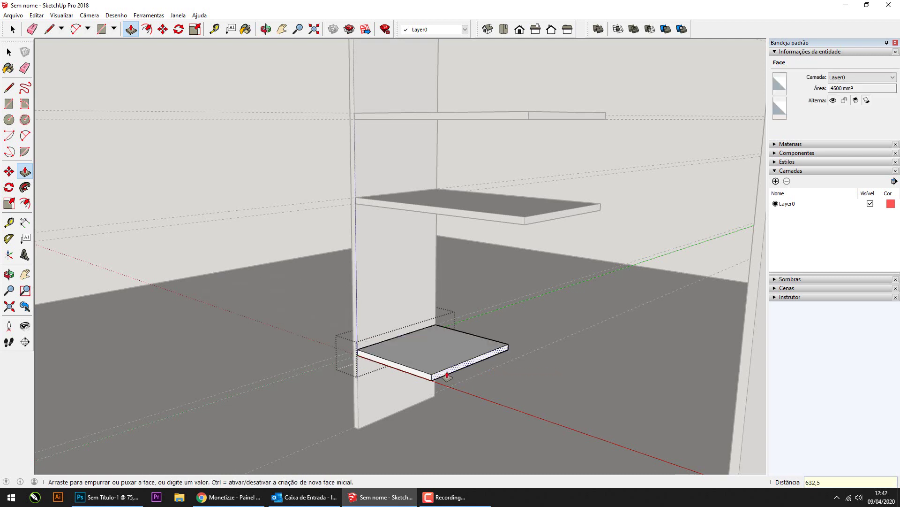
pyautogui.press('Return')
pyautogui.scroll(-4, 429, 348)
pyautogui.moveTo(429, 348); pyautogui.dragTo(554, 339, button='middle')
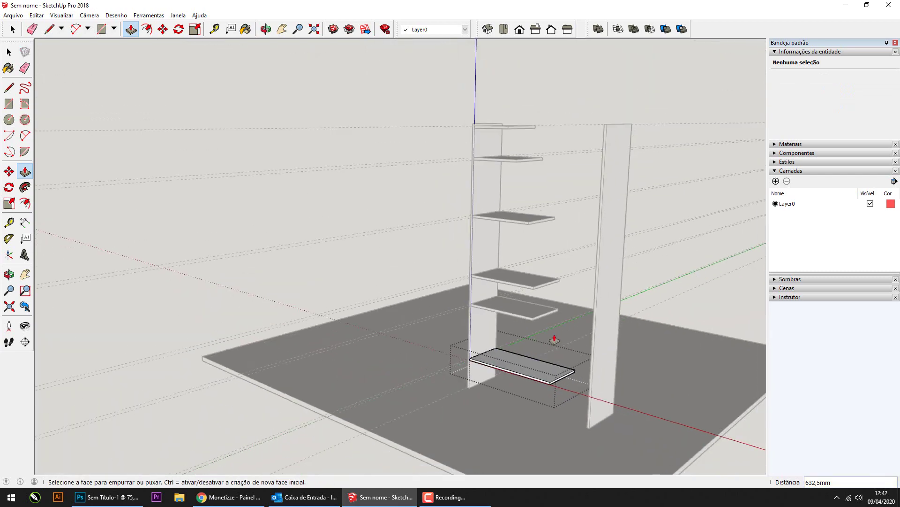
pyautogui.scroll(-1, 554, 339)
pyautogui.click(15, 55)
# Step: Erase every dashed guide line, leaving the panels, six shelves and base plate
pyautogui.moveTo(569, 256)
pyautogui.mouseDown(button='middle')
pyautogui.moveTo(727, 245)
pyautogui.moveTo(678, 241)
pyautogui.moveTo(435, 268)
pyautogui.moveTo(603, 237)
pyautogui.moveTo(503, 237)
pyautogui.moveTo(415, 286)
pyautogui.mouseUp(button='middle')
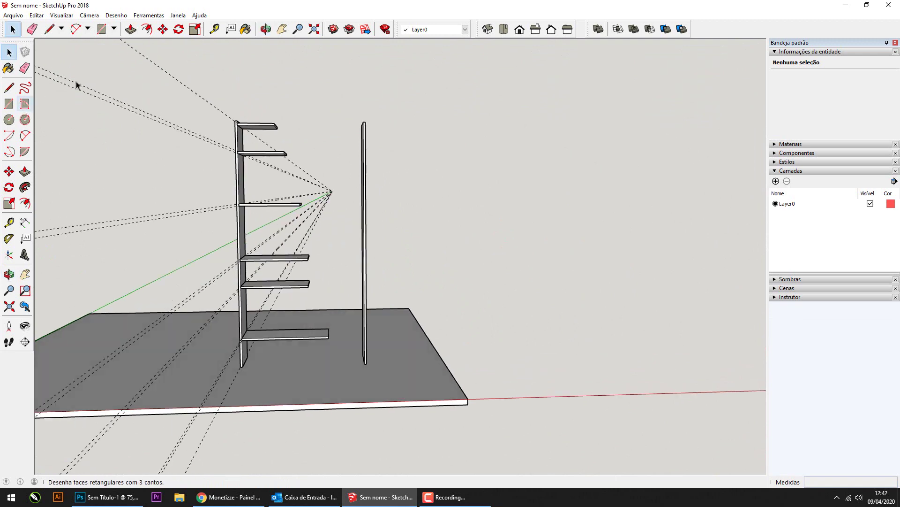
pyautogui.moveTo(77, 84)
pyautogui.mouseDown(button='middle')
pyautogui.moveTo(100, 116)
pyautogui.moveTo(135, 112)
pyautogui.mouseUp(button='middle')
pyautogui.press('e')
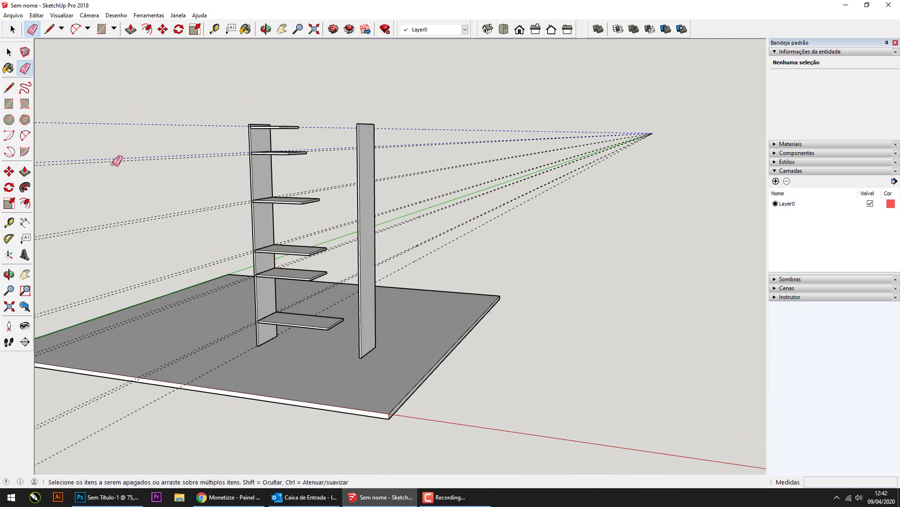
pyautogui.moveTo(110, 228); pyautogui.dragTo(107, 297)
pyautogui.moveTo(447, 173); pyautogui.dragTo(481, 168, button='middle')
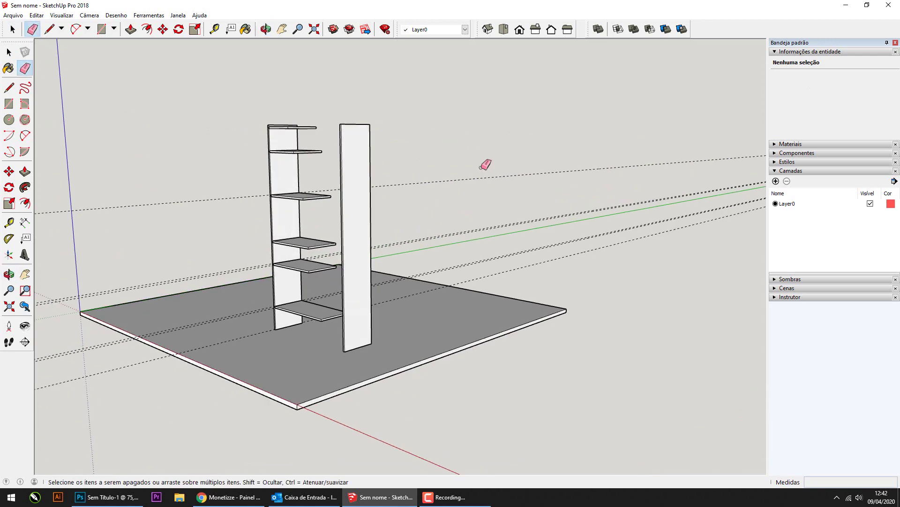
pyautogui.moveTo(560, 162); pyautogui.dragTo(587, 237)
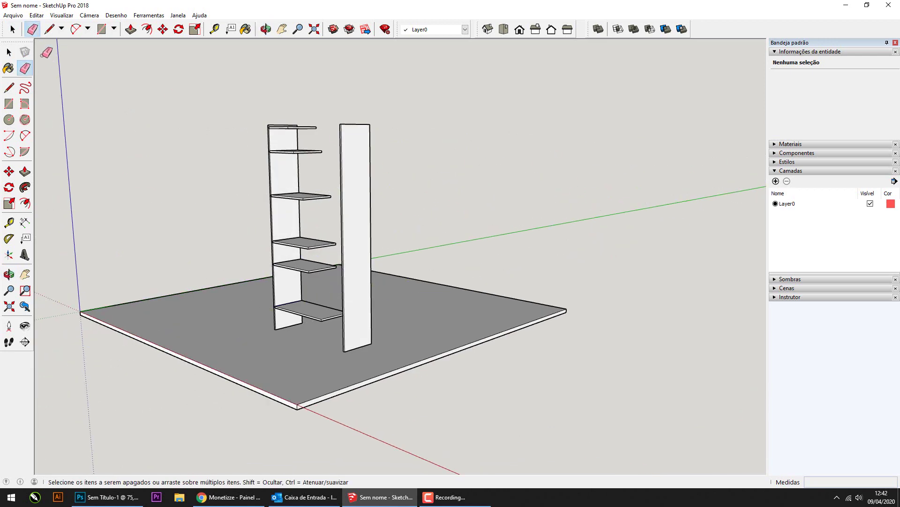
pyautogui.moveTo(162, 180); pyautogui.dragTo(498, 207, button='middle')
pyautogui.scroll(3, 472, 255)
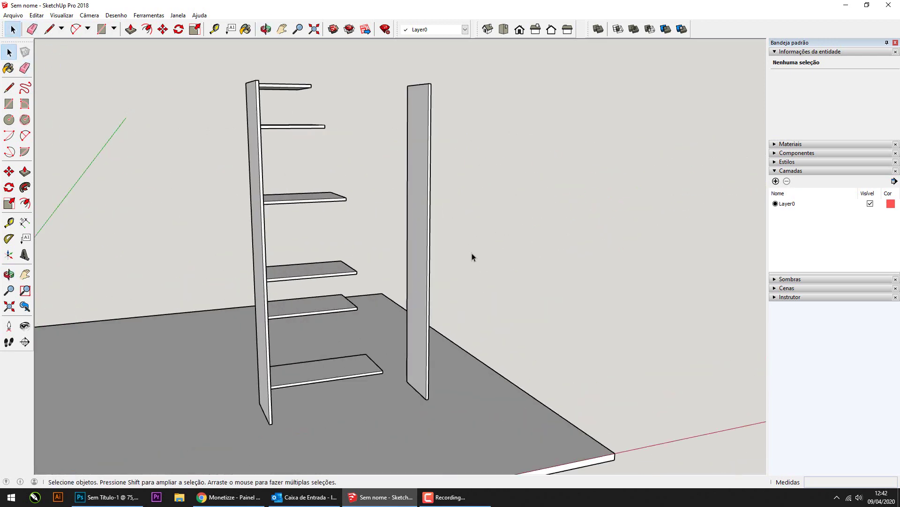
pyautogui.moveTo(473, 255); pyautogui.dragTo(378, 151, button='middle')
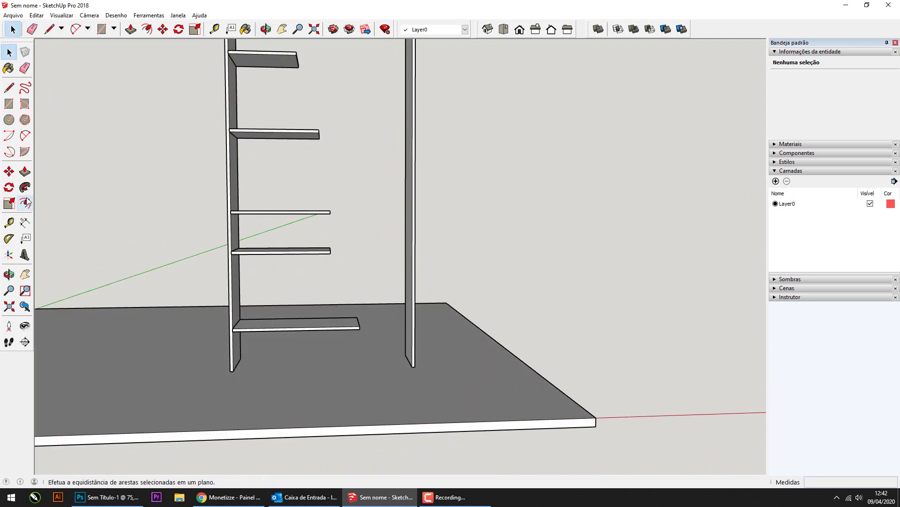
# Step: Draw a thin rectangle on the floor and make it a group
pyautogui.click(9, 104)
pyautogui.moveTo(221, 147); pyautogui.dragTo(397, 331, button='middle')
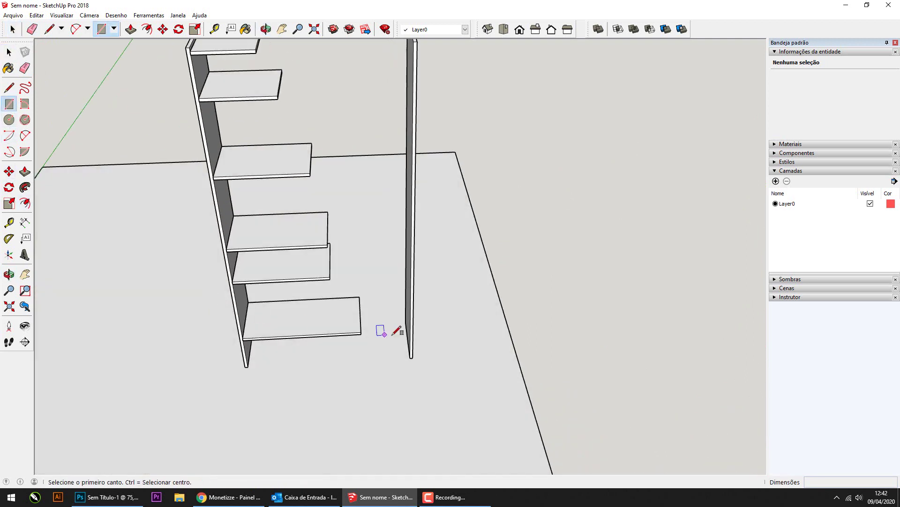
pyautogui.click(444, 295)
pyautogui.write('15;300')
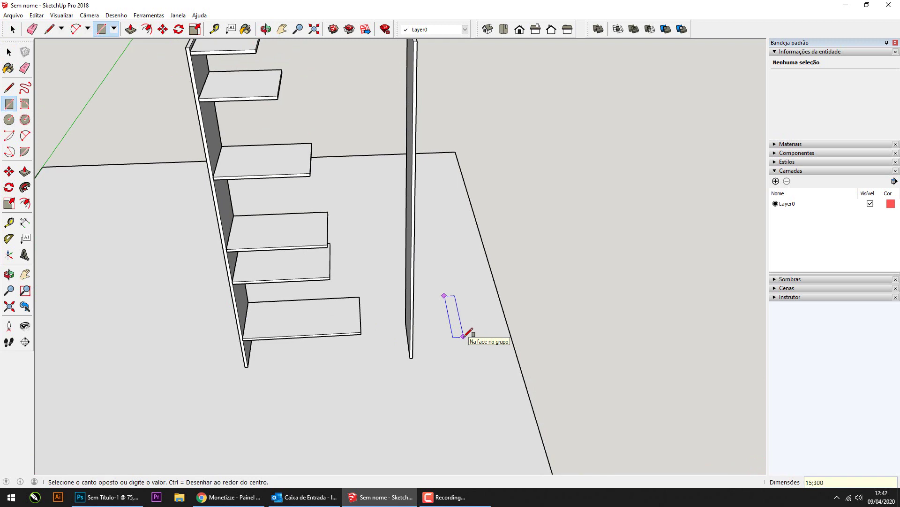
pyautogui.click(463, 337)
pyautogui.click(8, 53)
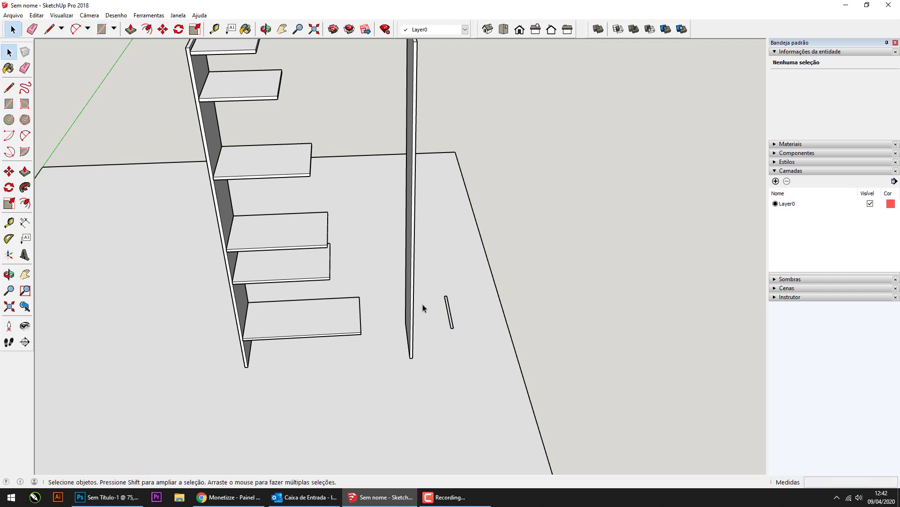
pyautogui.scroll(3, 457, 322)
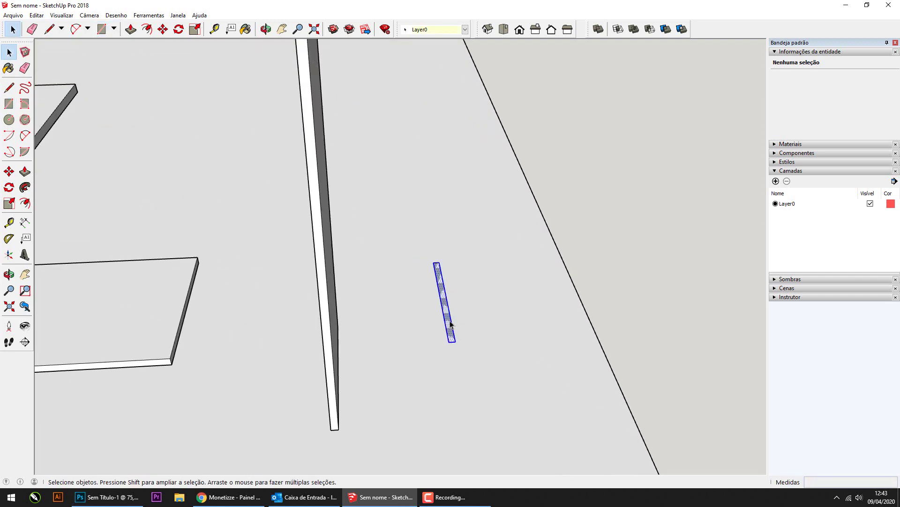
pyautogui.rightClick(450, 323)
pyautogui.click(481, 402)
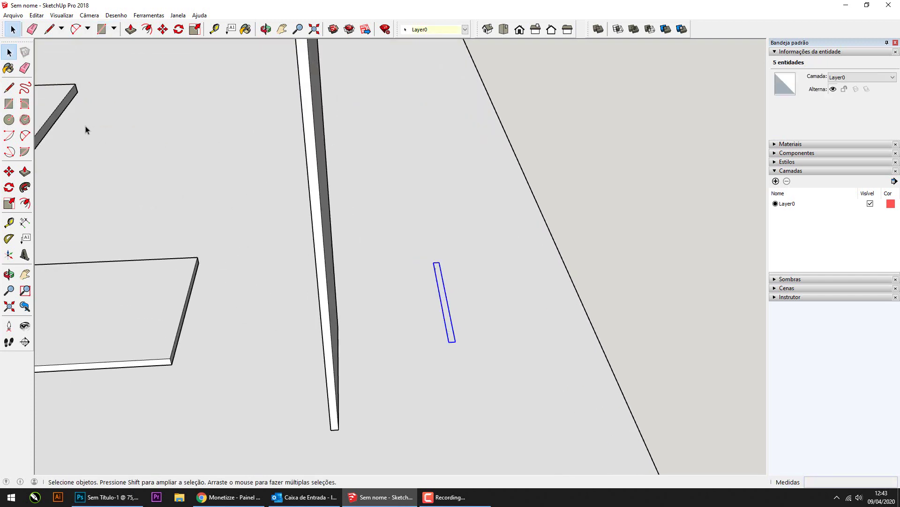
# Step: Push/Pull the grouped rectangle up into a tall upright board
pyautogui.doubleClick(443, 289)
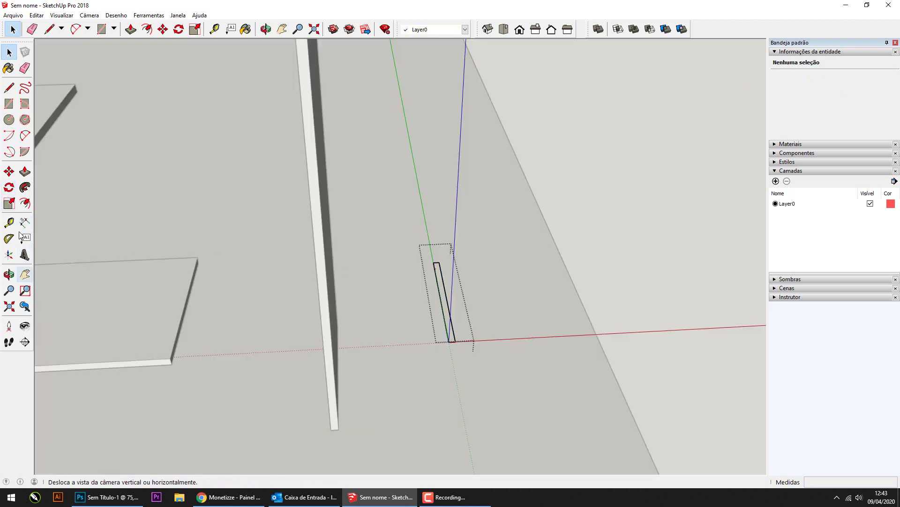
pyautogui.click(26, 172)
pyautogui.moveTo(446, 313); pyautogui.dragTo(460, 169)
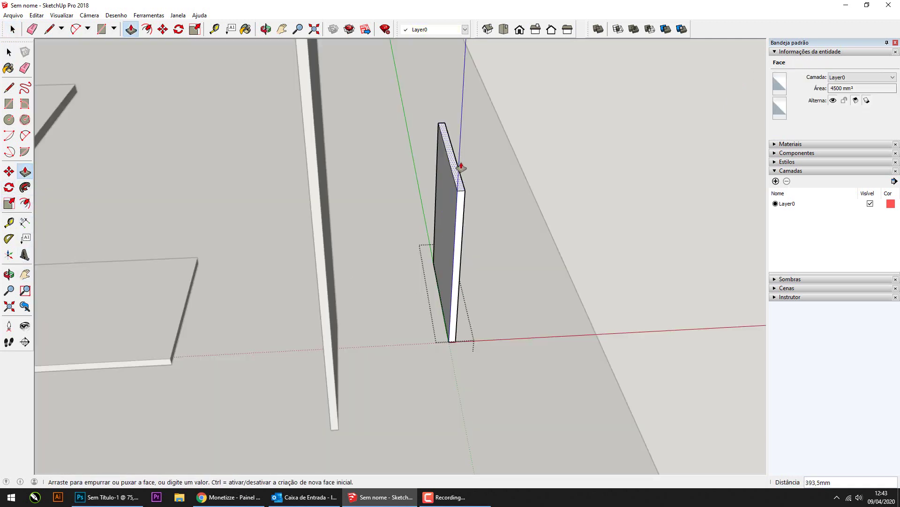
pyautogui.moveTo(460, 169); pyautogui.dragTo(421, 169, button='middle')
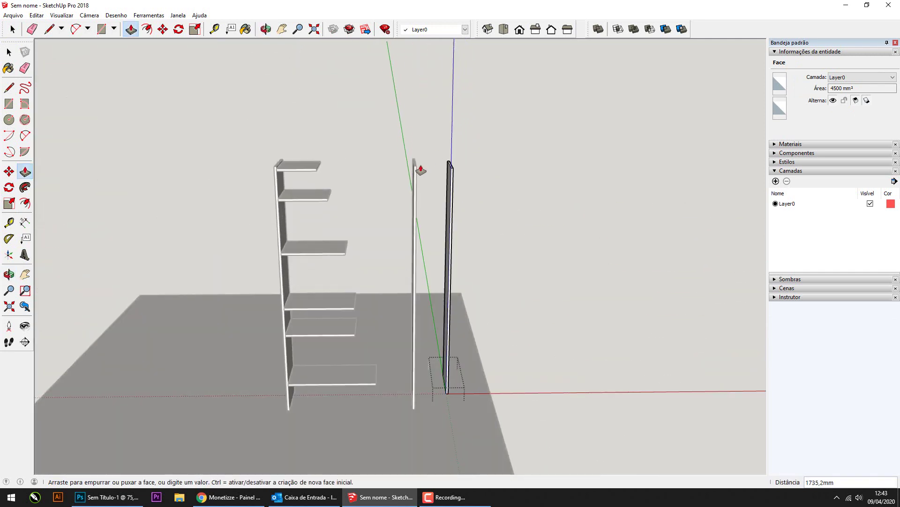
pyautogui.click(416, 169)
pyautogui.press('space')
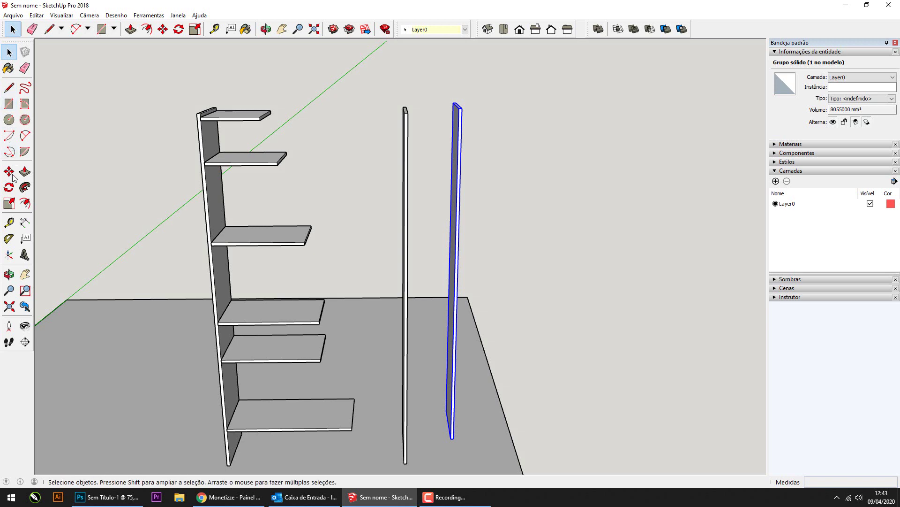
# Step: Tilt the ladder board to a 98.8° lean and move it against the shelves
pyautogui.press('o')
pyautogui.moveTo(473, 139)
pyautogui.mouseDown()
pyautogui.moveTo(489, 92)
pyautogui.moveTo(462, 162)
pyautogui.mouseUp()
pyautogui.press('m')
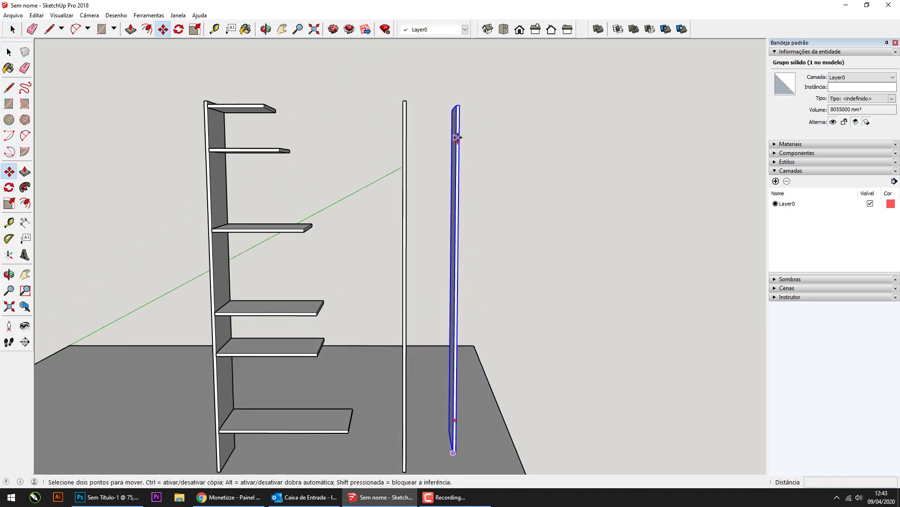
pyautogui.click(449, 142)
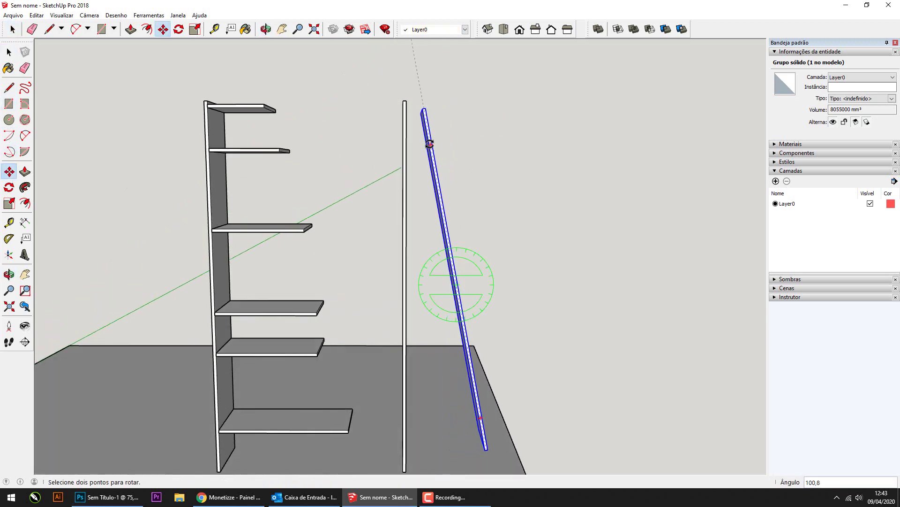
pyautogui.click(435, 140)
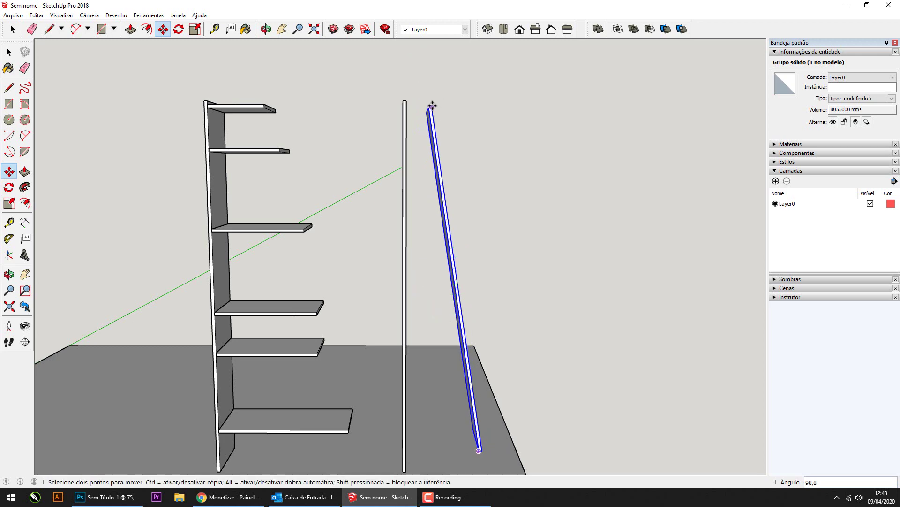
pyautogui.click(432, 106)
pyautogui.click(291, 115)
# Step: Move the leaning board edge-on up to the end of the shelf
pyautogui.scroll(3, 296, 128)
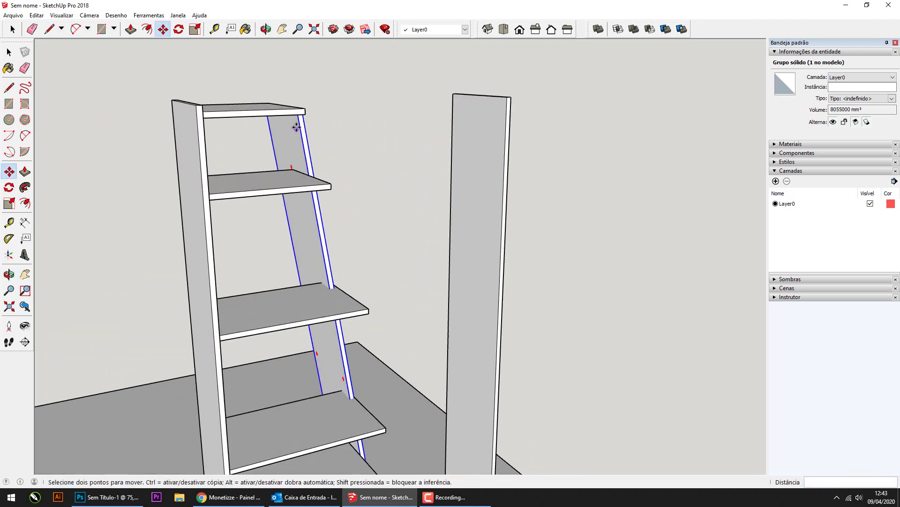
pyautogui.scroll(2, 296, 127)
pyautogui.moveTo(353, 111); pyautogui.dragTo(310, 108, button='middle')
pyautogui.scroll(2, 308, 107)
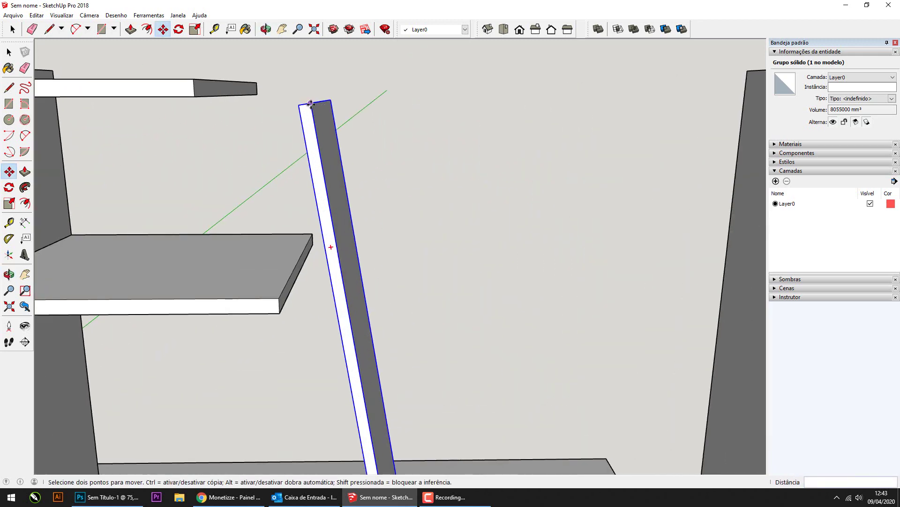
pyautogui.click(310, 103)
pyautogui.click(194, 97)
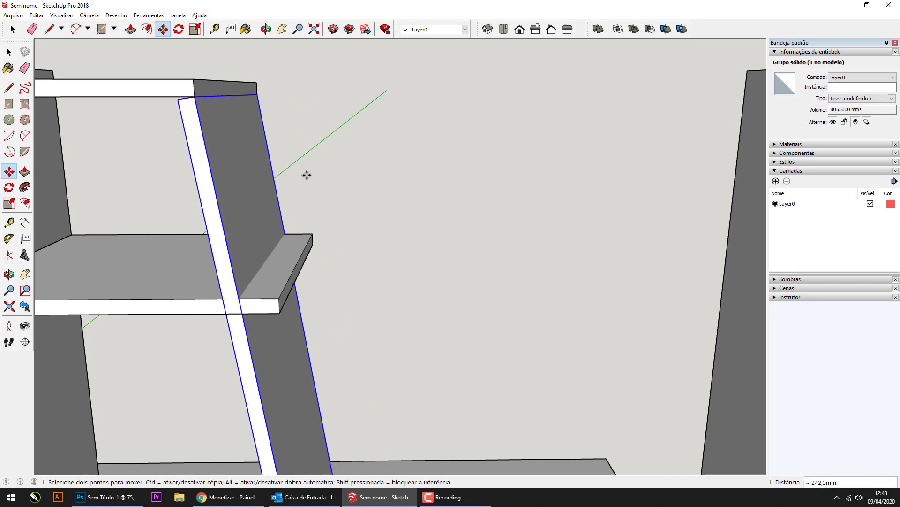
pyautogui.scroll(-3, 305, 175)
pyautogui.scroll(2, 308, 175)
pyautogui.scroll(2, 279, 173)
pyautogui.scroll(-3, 371, 159)
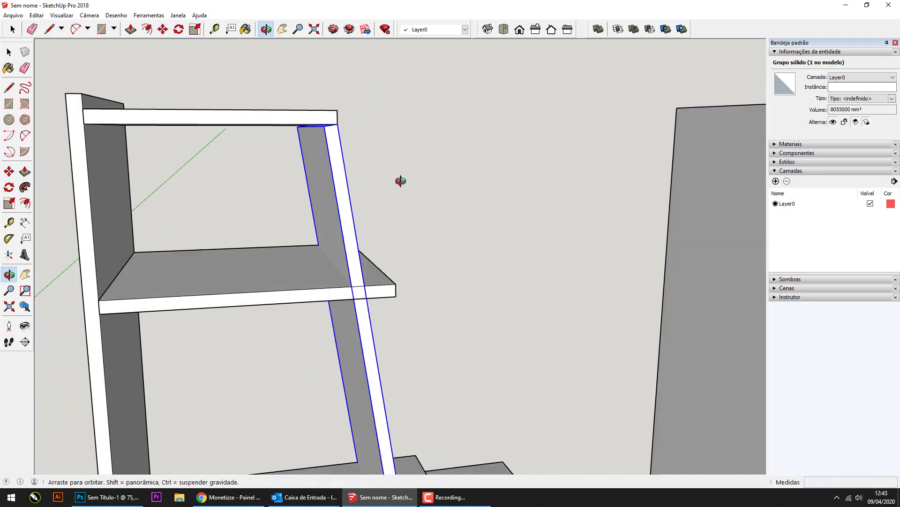
pyautogui.moveTo(402, 181)
pyautogui.mouseDown(button='middle')
pyautogui.moveTo(452, 268)
pyautogui.moveTo(401, 205)
pyautogui.mouseUp(button='middle')
pyautogui.moveTo(442, 329)
pyautogui.keyDown('shift'); pyautogui.mouseDown(button='middle')
pyautogui.moveTo(364, 249)
pyautogui.moveTo(344, 258)
pyautogui.moveTo(381, 263)
pyautogui.moveTo(334, 257)
pyautogui.mouseUp(button='middle'); pyautogui.keyUp('shift')
# Step: Reposition the ladder board's foot, viewed from below the shelves
pyautogui.press('m')
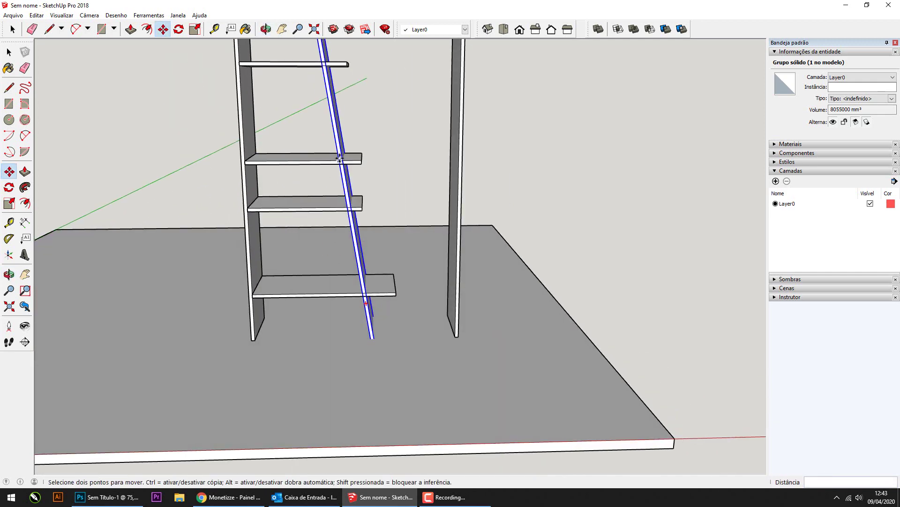
pyautogui.scroll(2, 342, 162)
pyautogui.scroll(1, 322, 96)
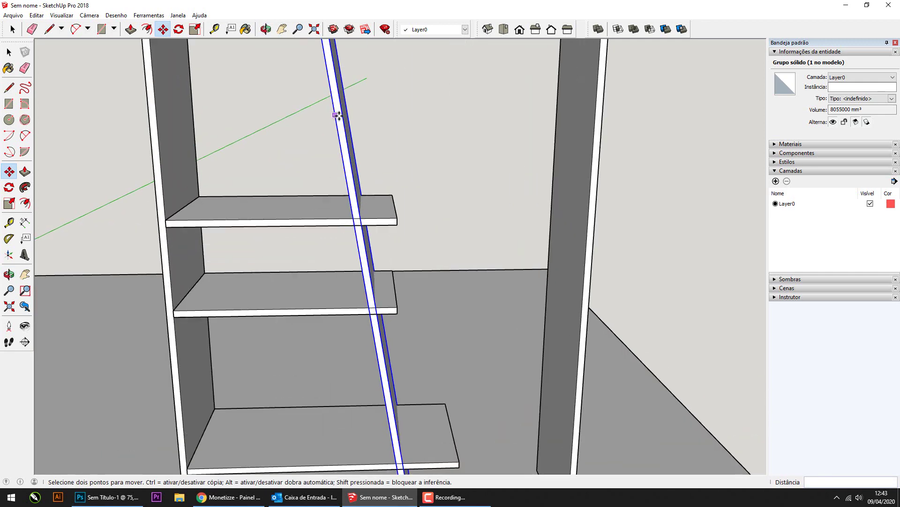
pyautogui.scroll(2, 337, 110)
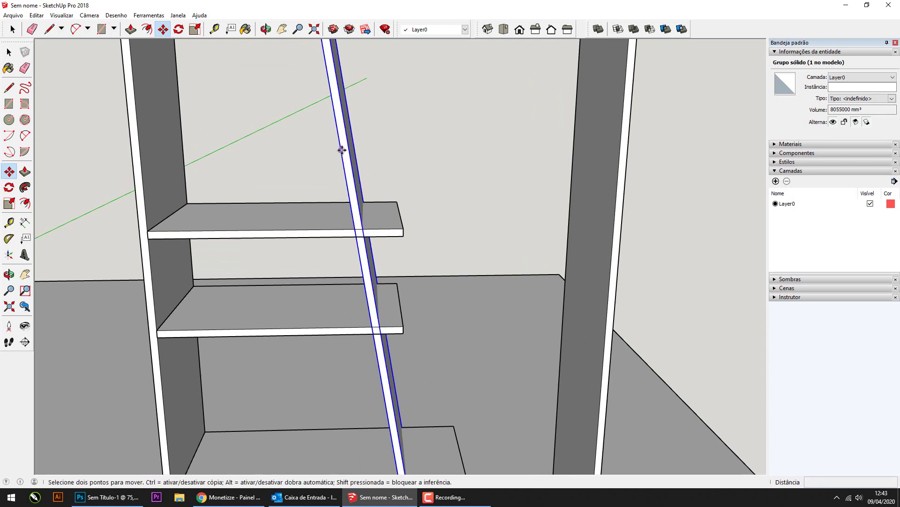
pyautogui.moveTo(346, 144)
pyautogui.mouseDown(button='middle')
pyautogui.moveTo(374, 206)
pyautogui.moveTo(414, 151)
pyautogui.moveTo(403, 254)
pyautogui.mouseUp(button='middle')
pyautogui.click(401, 332)
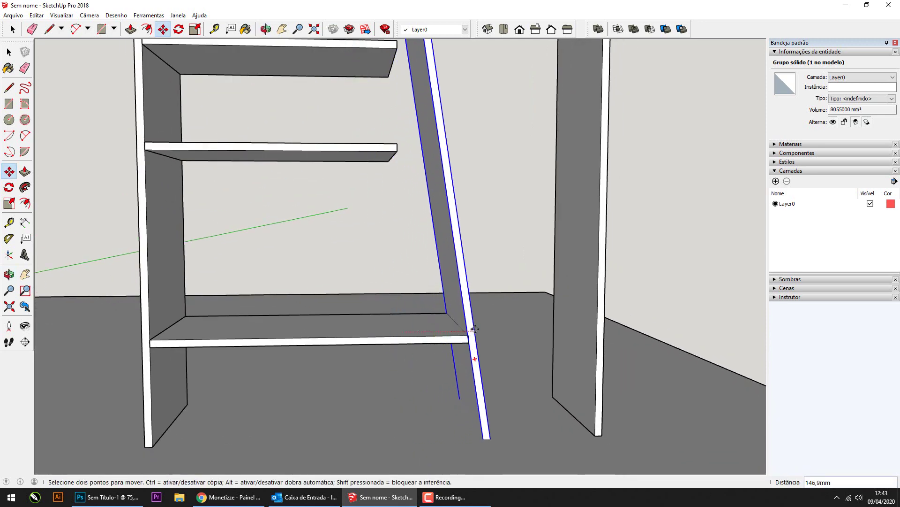
pyautogui.click(475, 330)
# Step: Rotate the ladder board about a point on it to set its tilt against the shelf ends
pyautogui.scroll(-3, 447, 135)
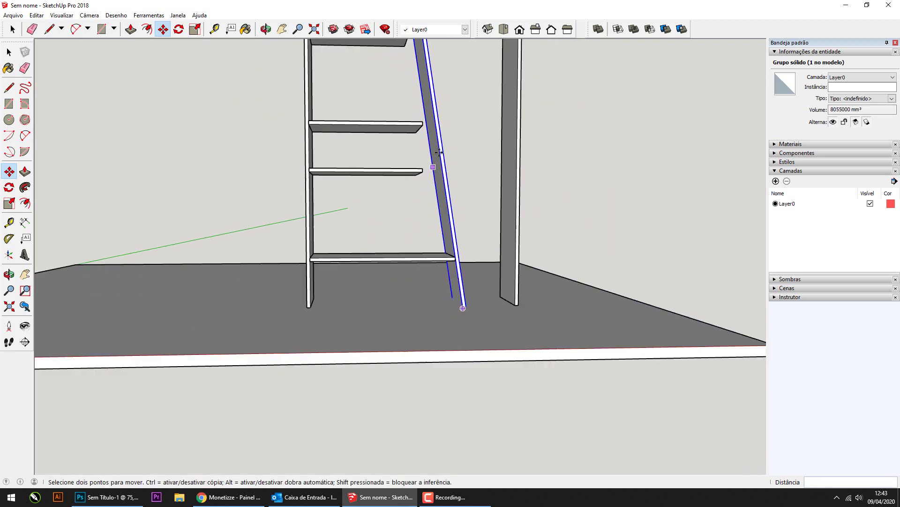
pyautogui.moveTo(448, 135)
pyautogui.mouseDown(button='middle')
pyautogui.moveTo(392, 96)
pyautogui.moveTo(379, 173)
pyautogui.mouseUp(button='middle')
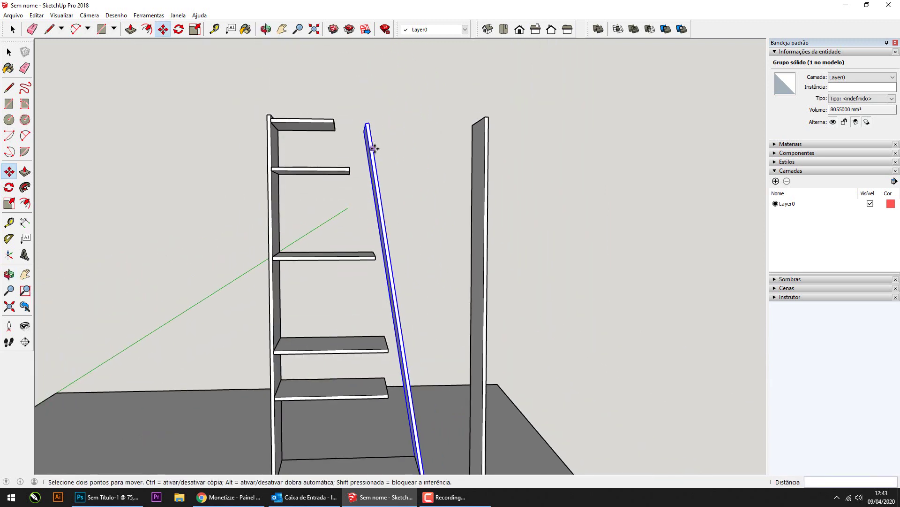
pyautogui.press('q')
pyautogui.click(399, 331)
pyautogui.click(368, 141)
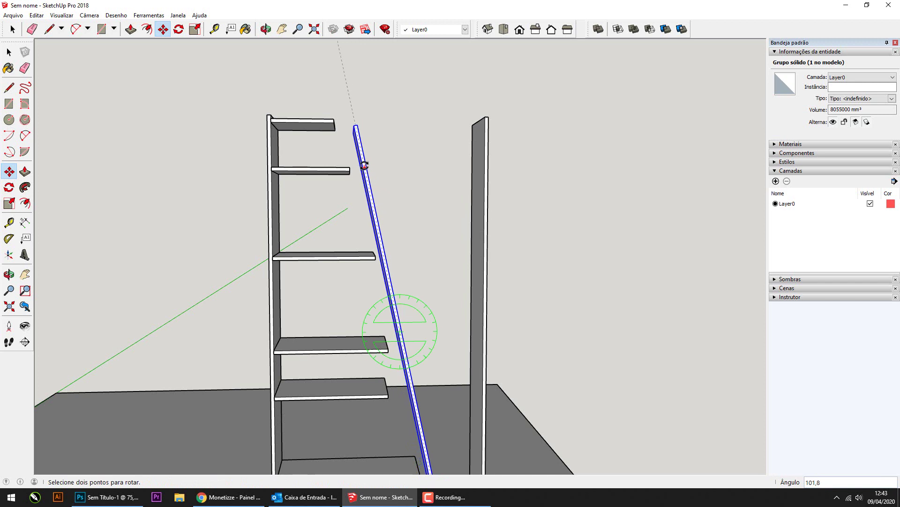
pyautogui.click(367, 192)
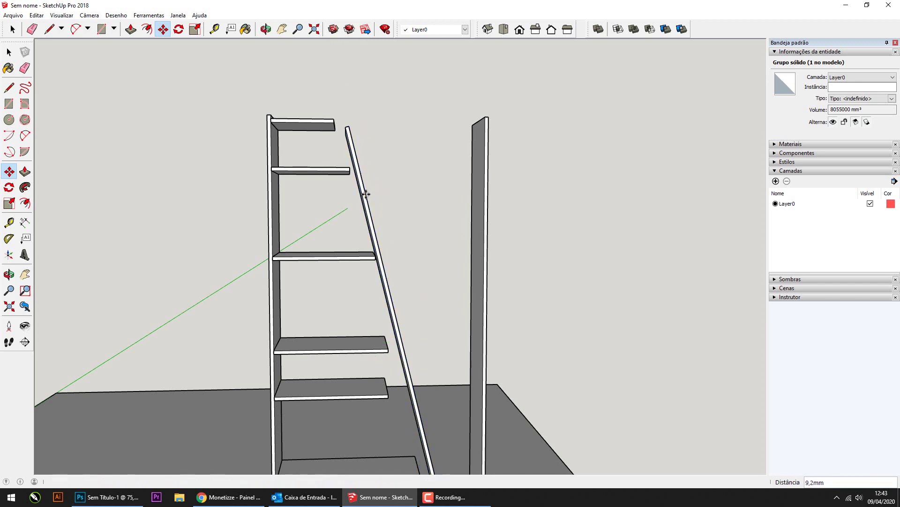
# Step: Finish the tilt and move the slanted board by its top against the shelf ends
pyautogui.click(354, 169)
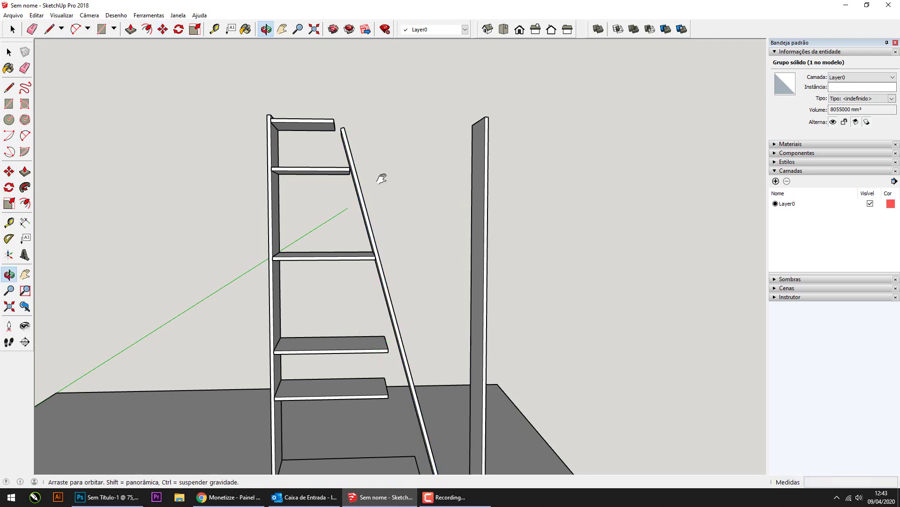
pyautogui.moveTo(380, 177)
pyautogui.mouseDown(button='middle')
pyautogui.moveTo(399, 173)
pyautogui.moveTo(392, 216)
pyautogui.moveTo(348, 107)
pyautogui.moveTo(428, 160)
pyautogui.moveTo(408, 146)
pyautogui.mouseUp(button='middle')
pyautogui.press('m')
pyautogui.scroll(1, 347, 100)
pyautogui.scroll(3, 347, 99)
pyautogui.click(401, 145)
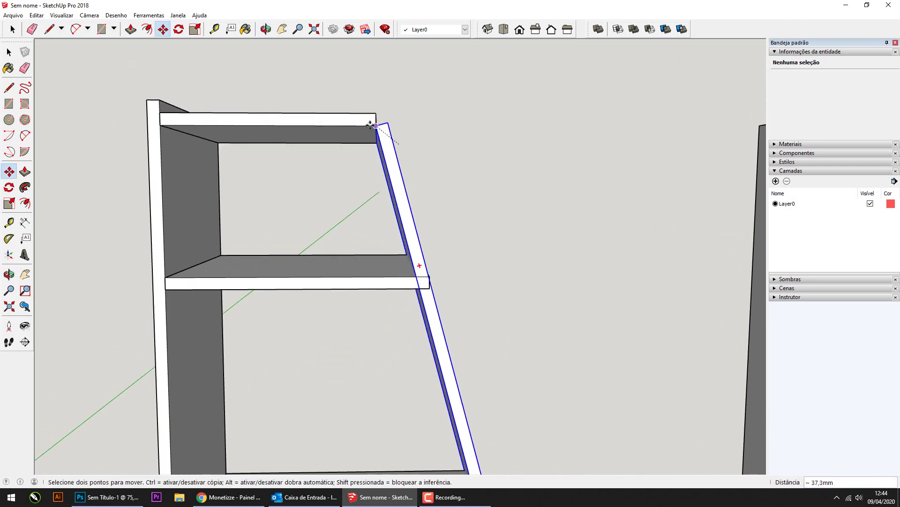
pyautogui.click(375, 117)
# Step: Zoom in around the board's top and grab the slanted board for another move
pyautogui.moveTo(375, 117)
pyautogui.mouseDown(button='middle')
pyautogui.moveTo(418, 133)
pyautogui.moveTo(414, 106)
pyautogui.mouseUp(button='middle')
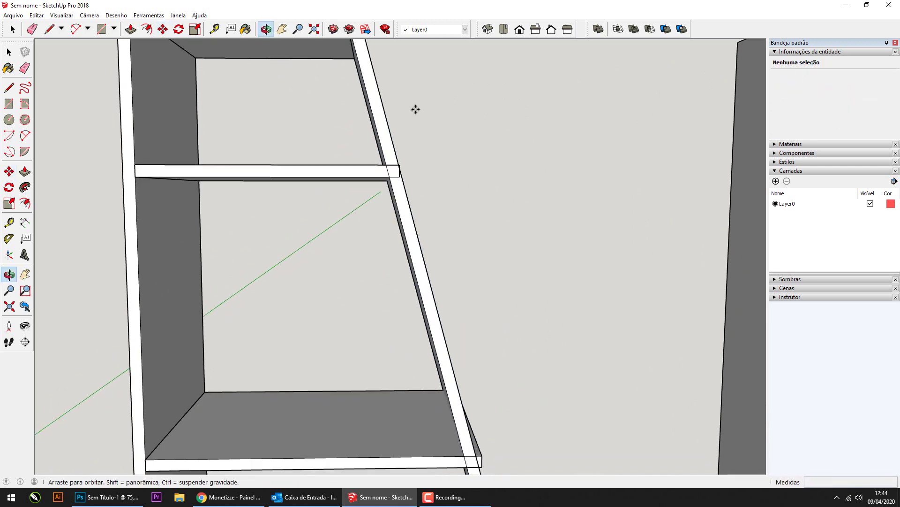
pyautogui.scroll(2, 472, 330)
pyautogui.scroll(1, 506, 318)
pyautogui.scroll(2, 539, 343)
pyautogui.scroll(-4, 539, 342)
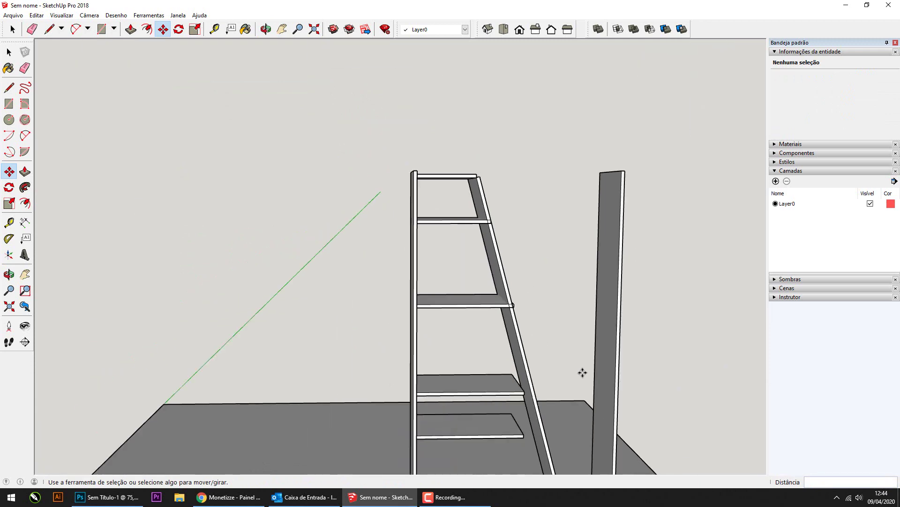
pyautogui.scroll(2, 513, 311)
pyautogui.scroll(2, 490, 353)
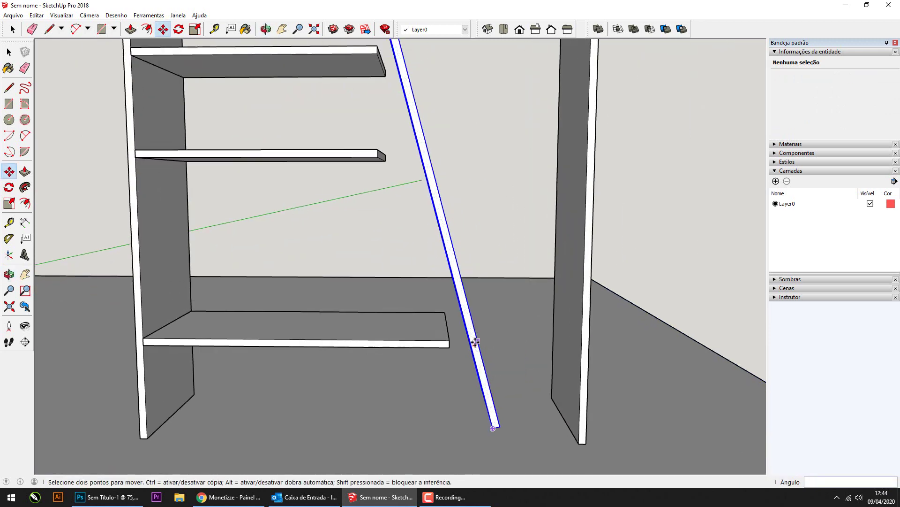
pyautogui.click(472, 345)
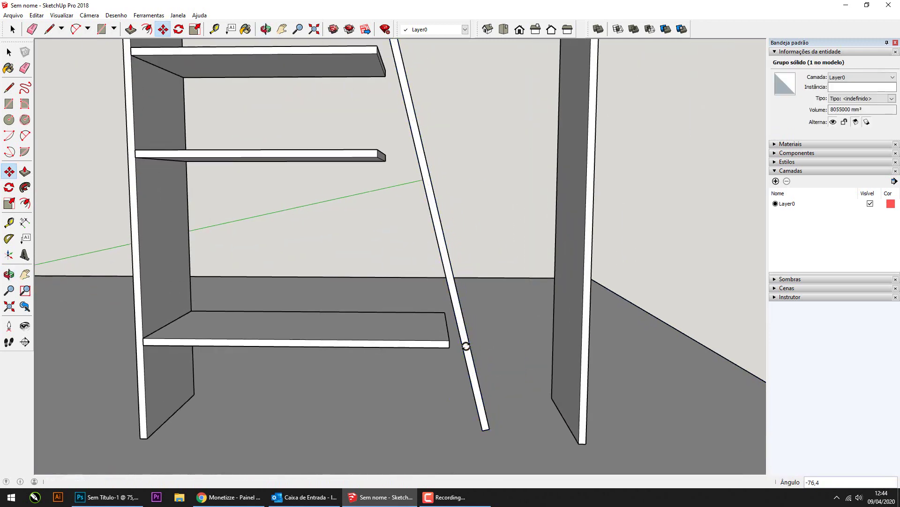
pyautogui.scroll(-2, 481, 245)
pyautogui.scroll(-2, 444, 119)
pyautogui.scroll(-1, 445, 118)
pyautogui.scroll(-1, 429, 100)
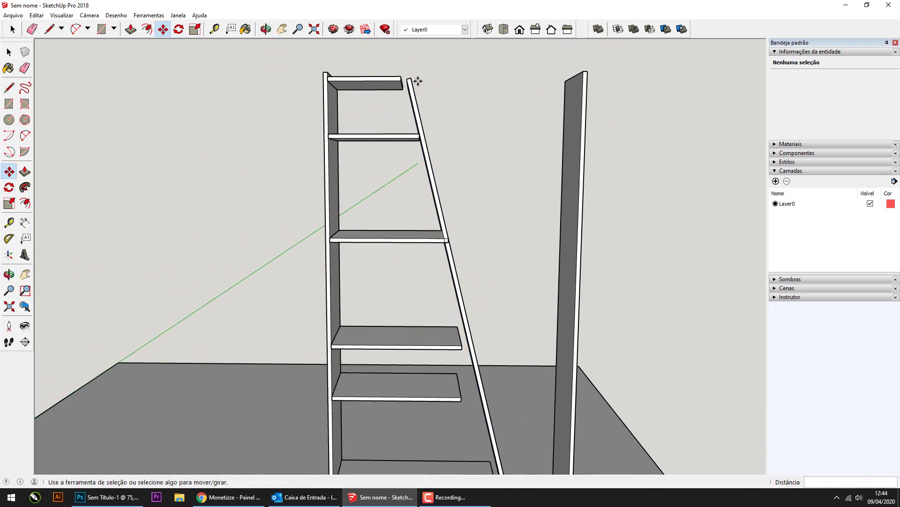
pyautogui.scroll(1, 408, 81)
# Step: Snap the board's top corner onto the outer end of the top shelf
pyautogui.click(410, 78)
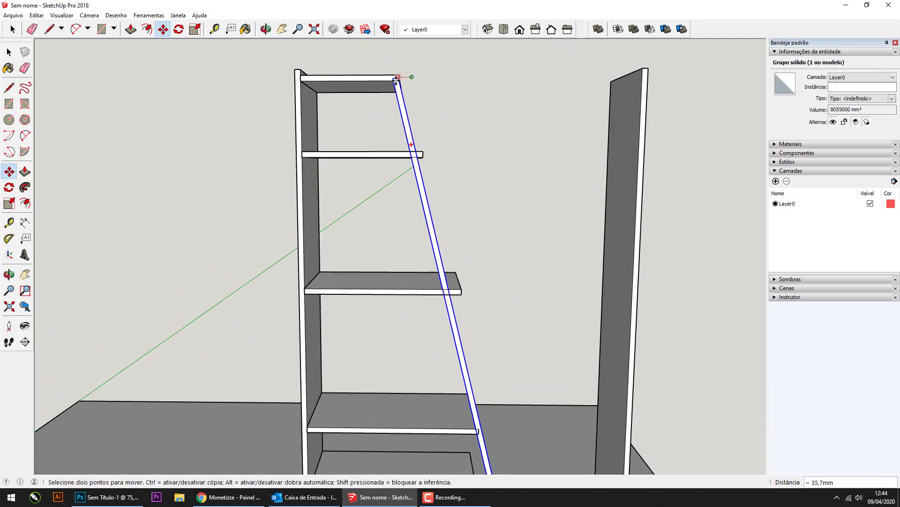
pyautogui.scroll(2, 396, 77)
pyautogui.scroll(2, 399, 77)
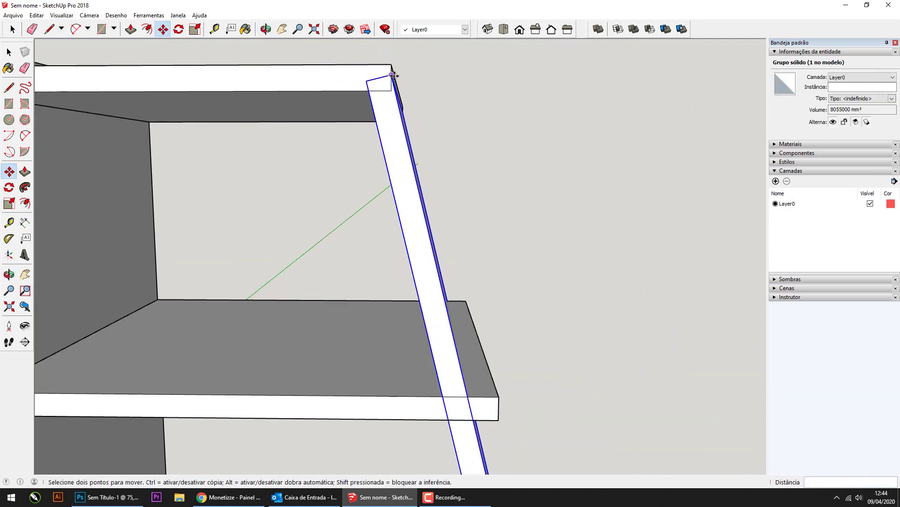
pyautogui.click(395, 81)
pyautogui.scroll(-3, 452, 171)
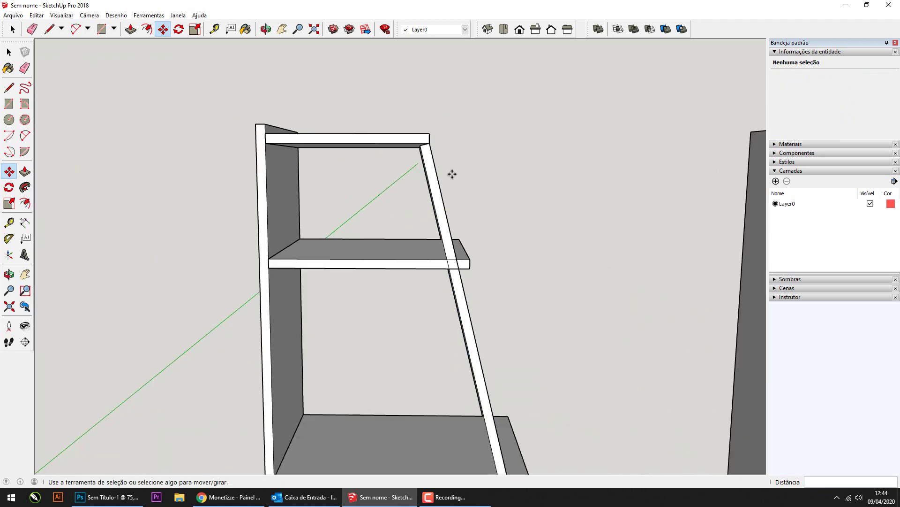
pyautogui.scroll(-2, 453, 172)
pyautogui.scroll(3, 483, 304)
# Step: Orbit around the ladder's top corner to check its fit against the top shelf
pyautogui.moveTo(483, 305)
pyautogui.mouseDown(button='middle')
pyautogui.moveTo(488, 233)
pyautogui.moveTo(477, 252)
pyautogui.moveTo(452, 254)
pyautogui.moveTo(476, 255)
pyautogui.moveTo(519, 288)
pyautogui.moveTo(467, 247)
pyautogui.mouseUp(button='middle')
pyautogui.scroll(-5, 466, 248)
pyautogui.scroll(2, 424, 114)
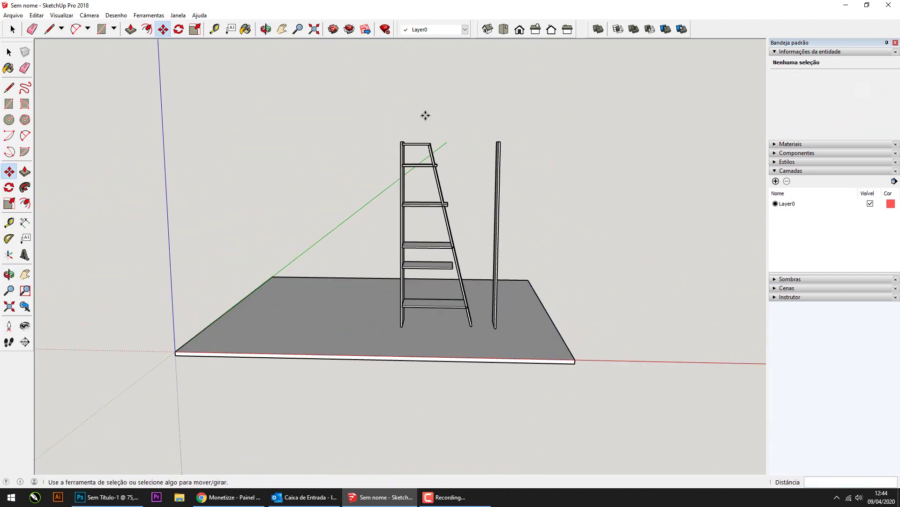
pyautogui.scroll(5, 441, 188)
pyautogui.scroll(2, 453, 216)
pyautogui.moveTo(450, 241); pyautogui.dragTo(488, 275, button='middle')
pyautogui.scroll(3, 450, 102)
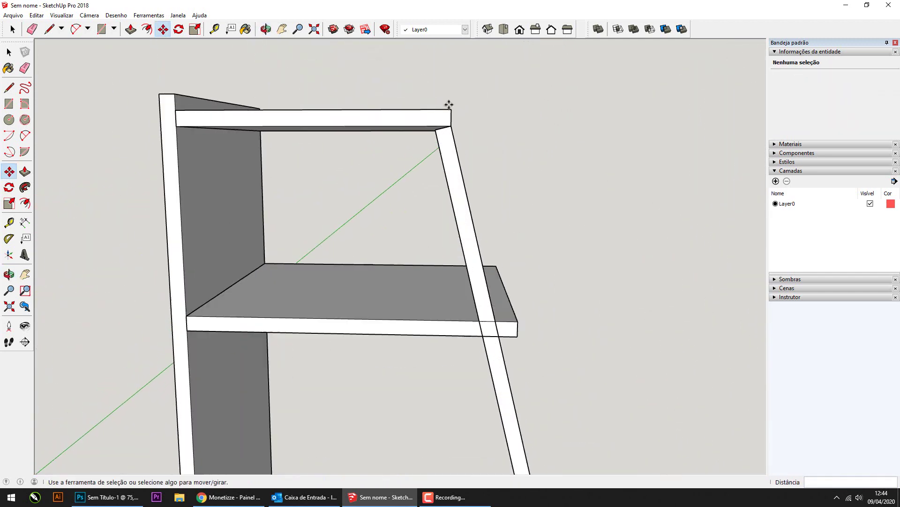
pyautogui.scroll(2, 459, 127)
pyautogui.moveTo(459, 127)
pyautogui.mouseDown(button='middle')
pyautogui.moveTo(356, 147)
pyautogui.moveTo(458, 153)
pyautogui.moveTo(312, 185)
pyautogui.moveTo(312, 151)
pyautogui.moveTo(410, 137)
pyautogui.moveTo(492, 103)
pyautogui.mouseUp(button='middle')
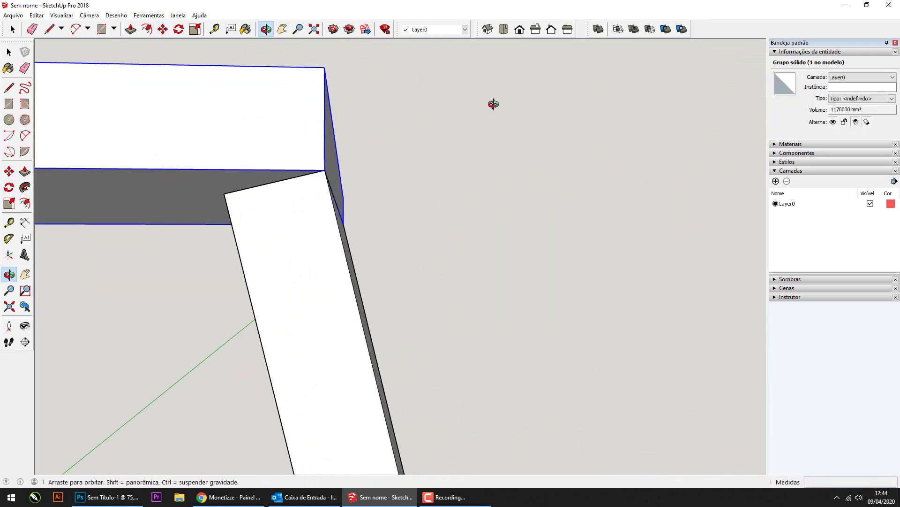
pyautogui.moveTo(322, 143); pyautogui.dragTo(522, 209, button='middle')
# Step: Push/pull the ladder board's top face so it ends level with the top shelf
pyautogui.press('Escape')
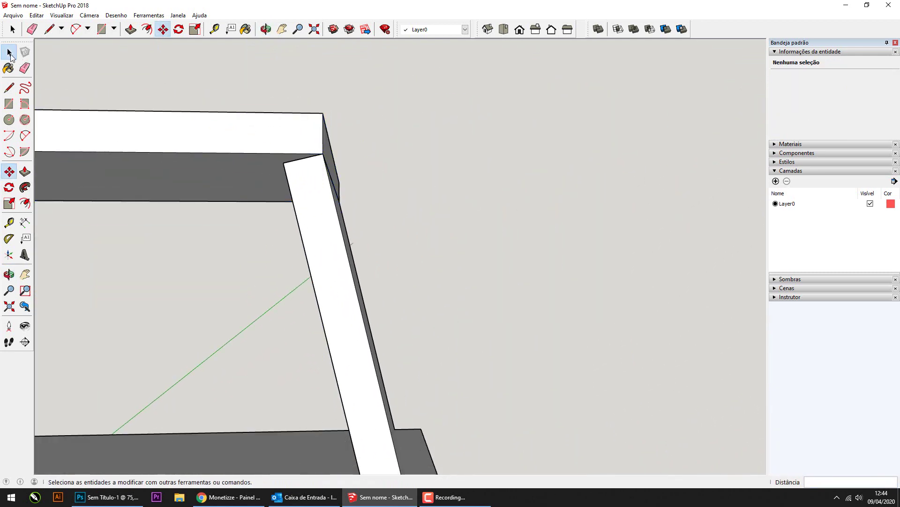
pyautogui.press('space')
pyautogui.moveTo(315, 221)
pyautogui.mouseDown(button='middle')
pyautogui.moveTo(315, 178)
pyautogui.moveTo(314, 230)
pyautogui.mouseUp(button='middle')
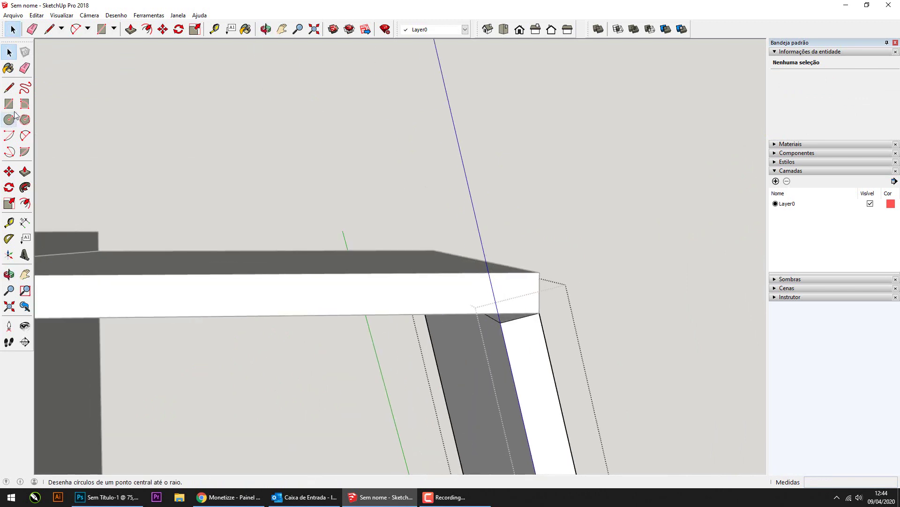
pyautogui.click(25, 171)
pyautogui.click(493, 324)
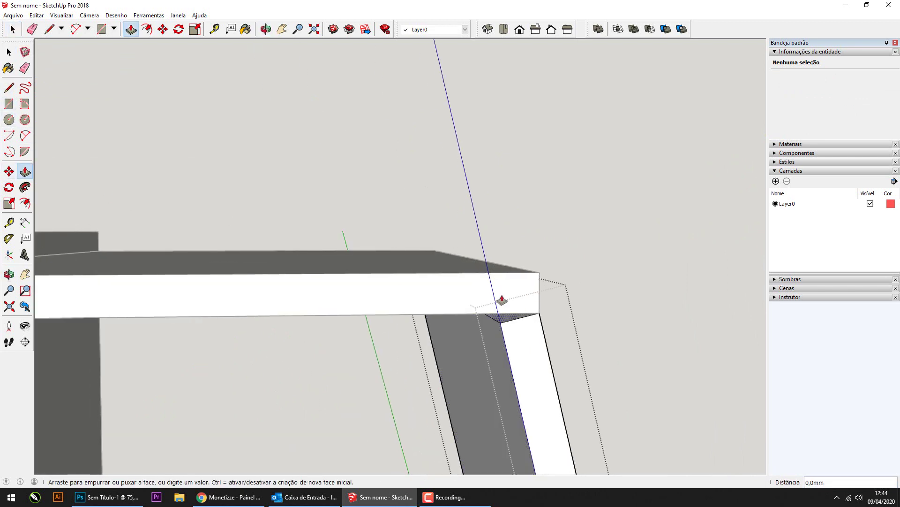
pyautogui.click(375, 106)
# Step: Try a line at the upright's top corner, then orbit to where the board crosses the shelf
pyautogui.scroll(-3, 486, 227)
pyautogui.scroll(-2, 423, 259)
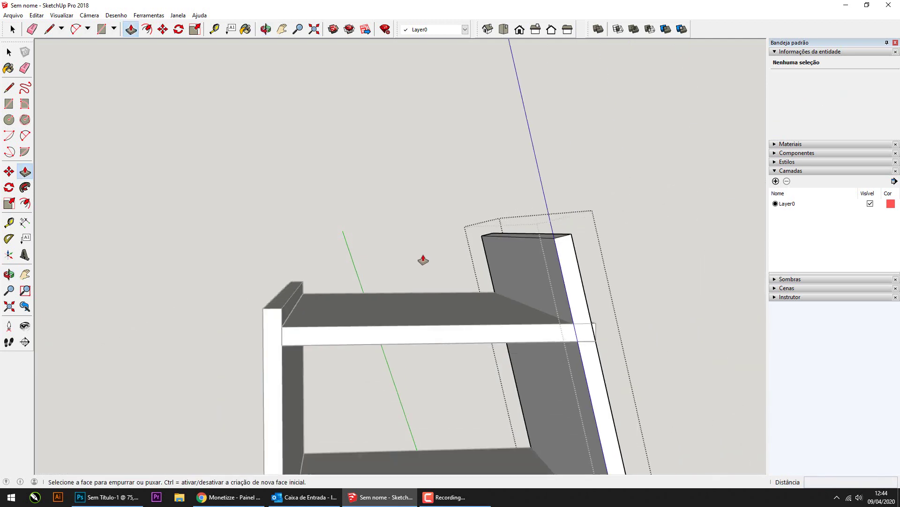
pyautogui.moveTo(466, 260); pyautogui.dragTo(455, 186, button='middle')
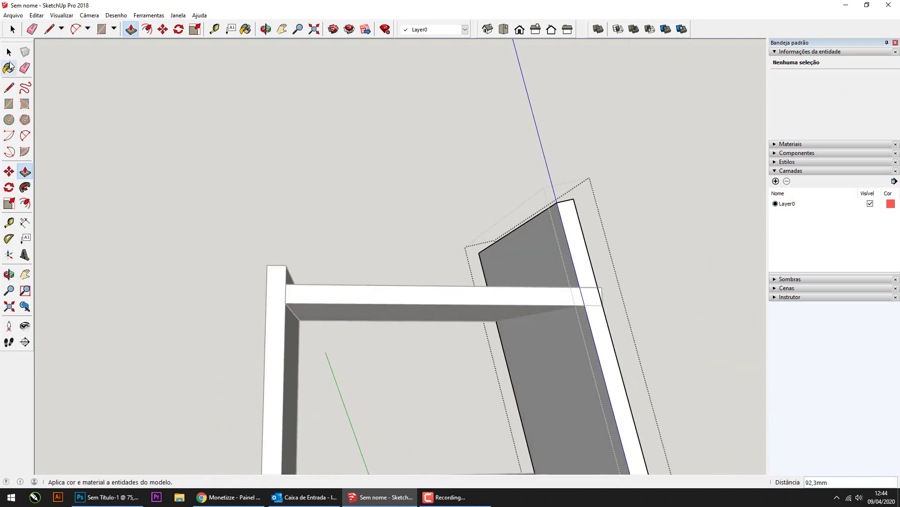
pyautogui.click(9, 52)
pyautogui.moveTo(357, 225)
pyautogui.mouseDown(button='middle')
pyautogui.moveTo(436, 269)
pyautogui.moveTo(279, 274)
pyautogui.mouseUp(button='middle')
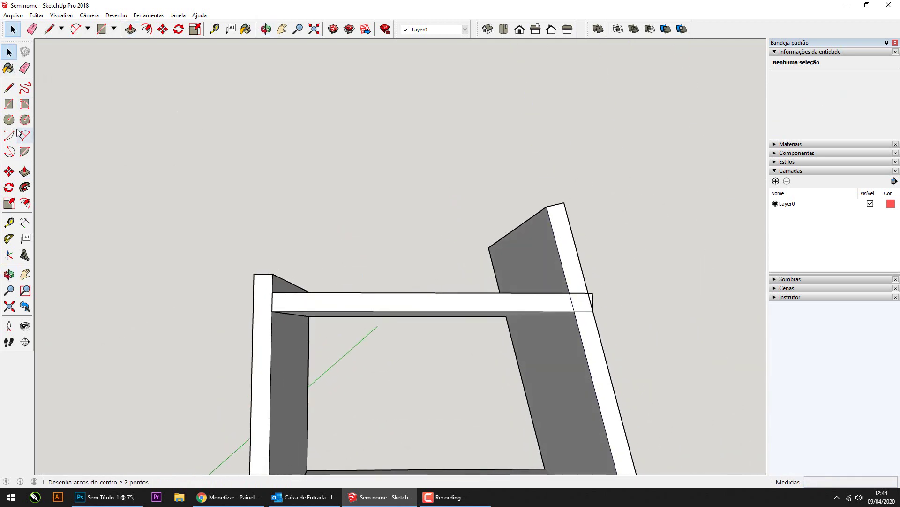
pyautogui.click(9, 88)
pyautogui.click(273, 274)
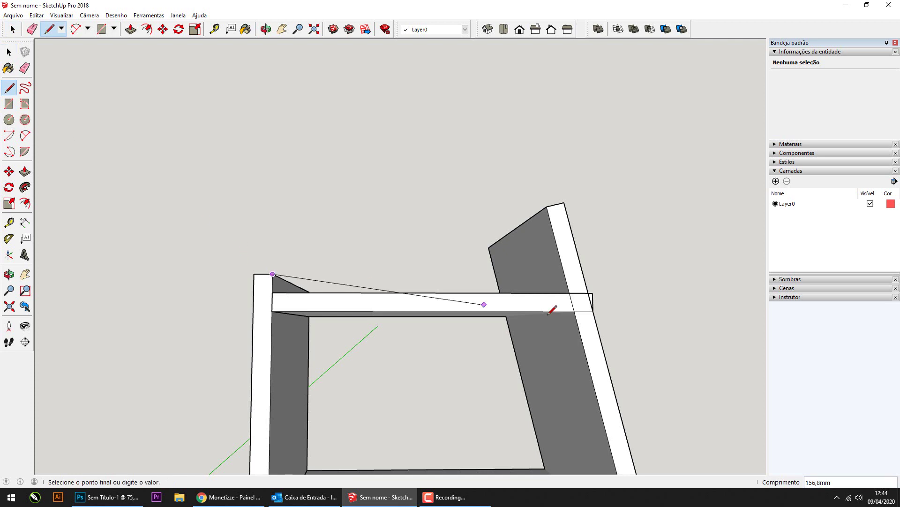
pyautogui.moveTo(623, 258); pyautogui.dragTo(569, 285, button='middle')
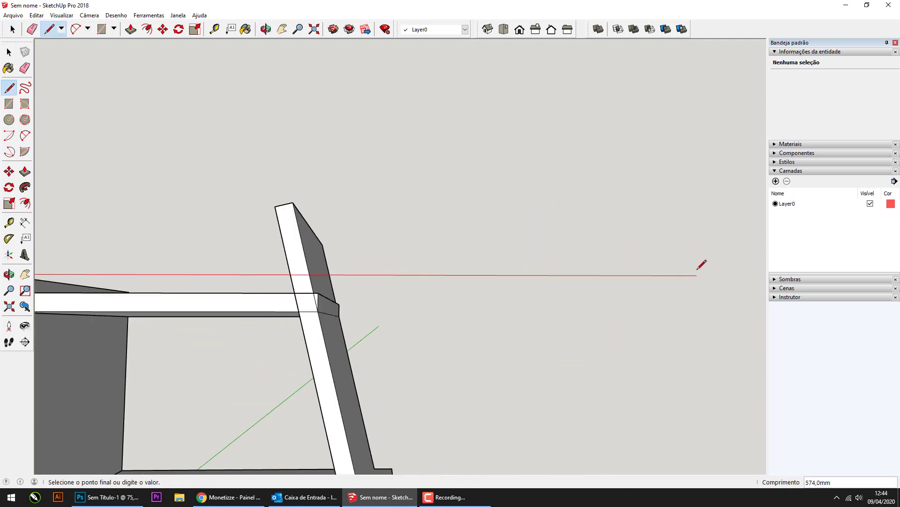
pyautogui.press('o')
pyautogui.moveTo(629, 272)
pyautogui.mouseDown(button='middle')
pyautogui.moveTo(259, 269)
pyautogui.moveTo(260, 210)
pyautogui.moveTo(625, 259)
pyautogui.mouseUp(button='middle')
pyautogui.moveTo(765, 384); pyautogui.dragTo(152, 188, button='middle')
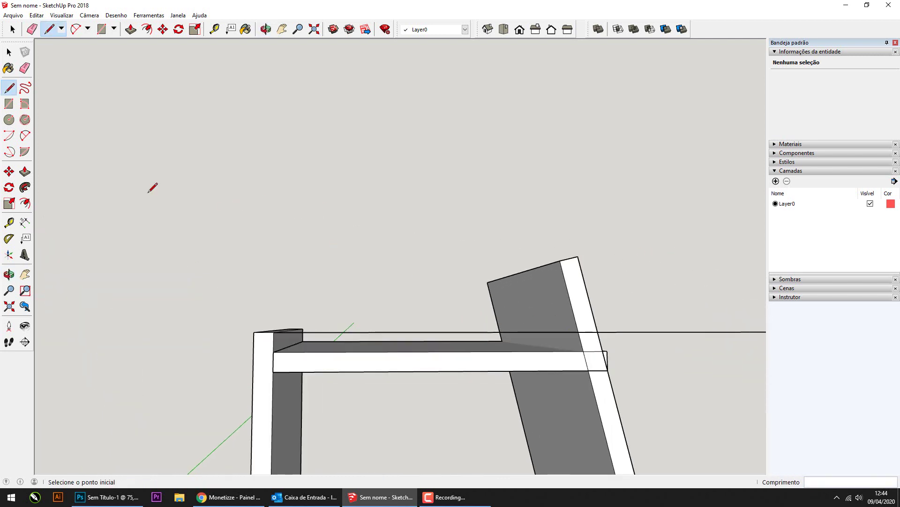
# Step: Zoom onto the ladder board's edge and start a line along its left side
pyautogui.click(9, 50)
pyautogui.moveTo(572, 294); pyautogui.dragTo(595, 351, button='middle')
pyautogui.scroll(5, 187, 231)
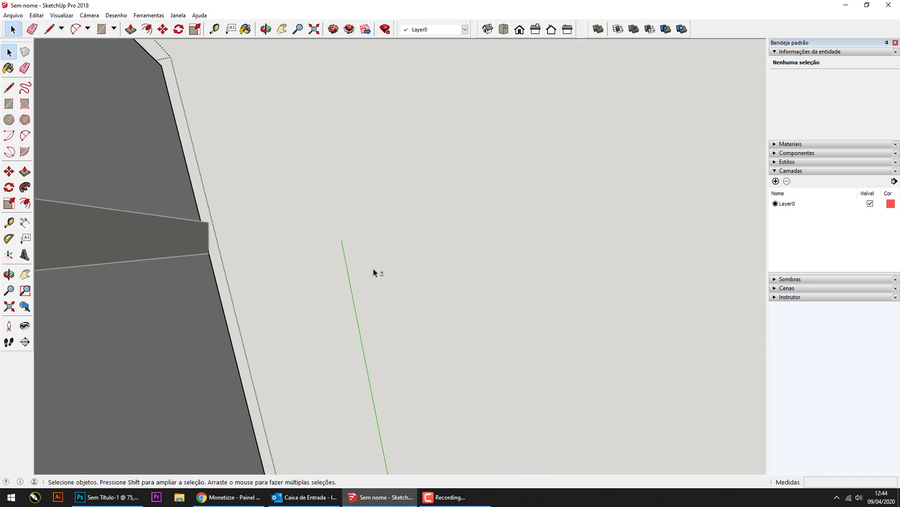
pyautogui.moveTo(373, 268)
pyautogui.mouseDown(button='middle')
pyautogui.moveTo(424, 297)
pyautogui.moveTo(334, 273)
pyautogui.moveTo(376, 282)
pyautogui.mouseUp(button='middle')
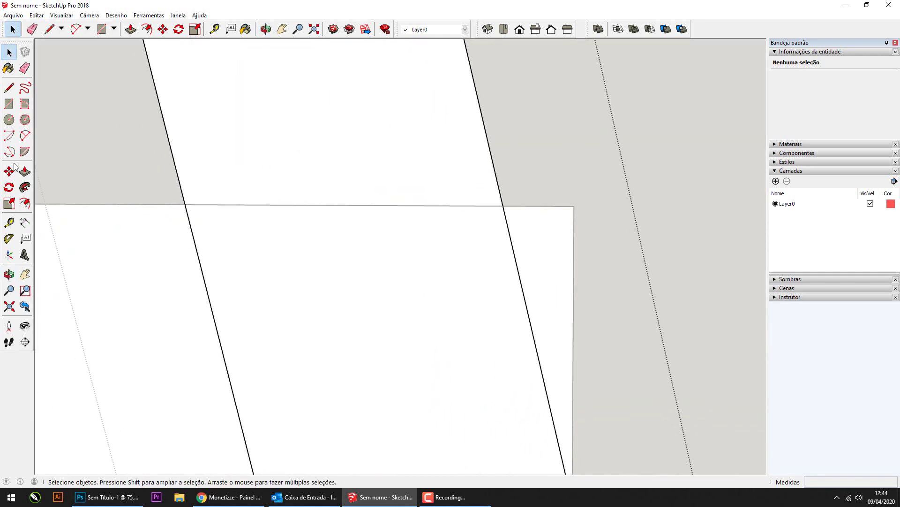
pyautogui.click(9, 87)
pyautogui.scroll(-2, 178, 159)
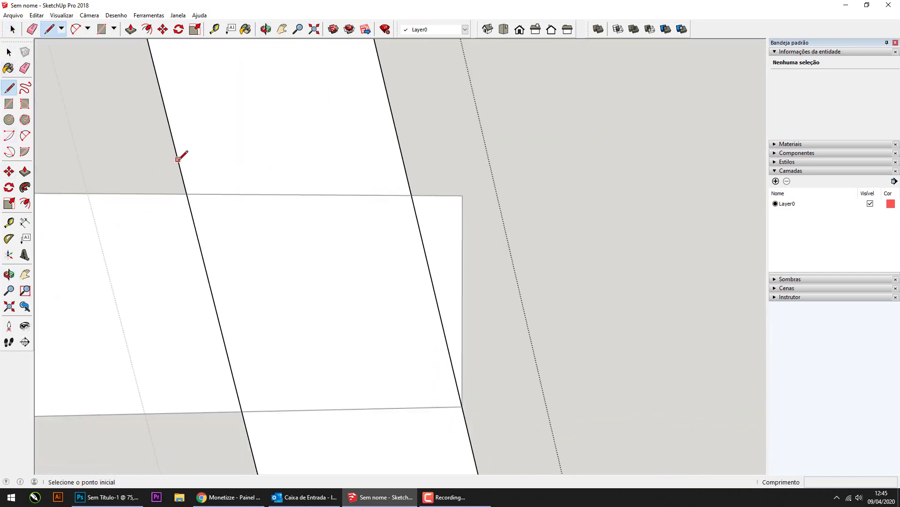
pyautogui.moveTo(242, 163)
pyautogui.mouseDown(button='middle')
pyautogui.moveTo(352, 297)
pyautogui.moveTo(237, 93)
pyautogui.mouseUp(button='middle')
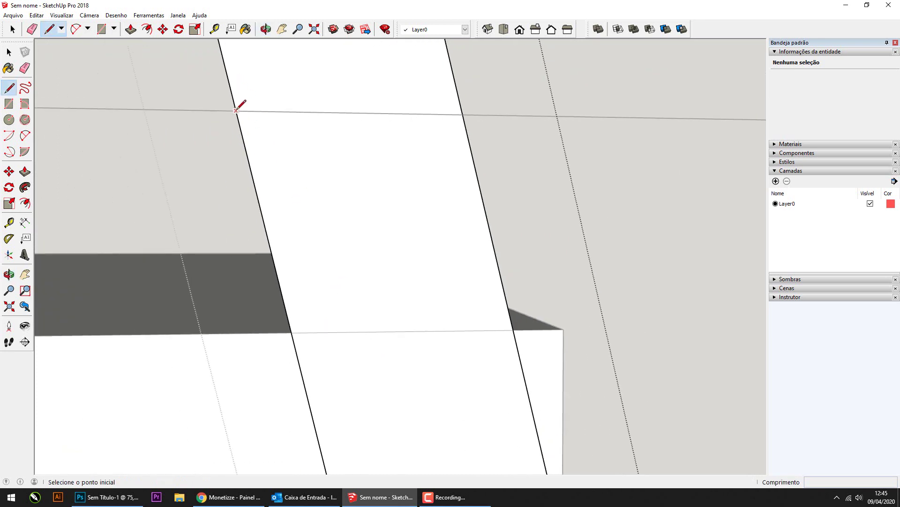
pyautogui.click(236, 111)
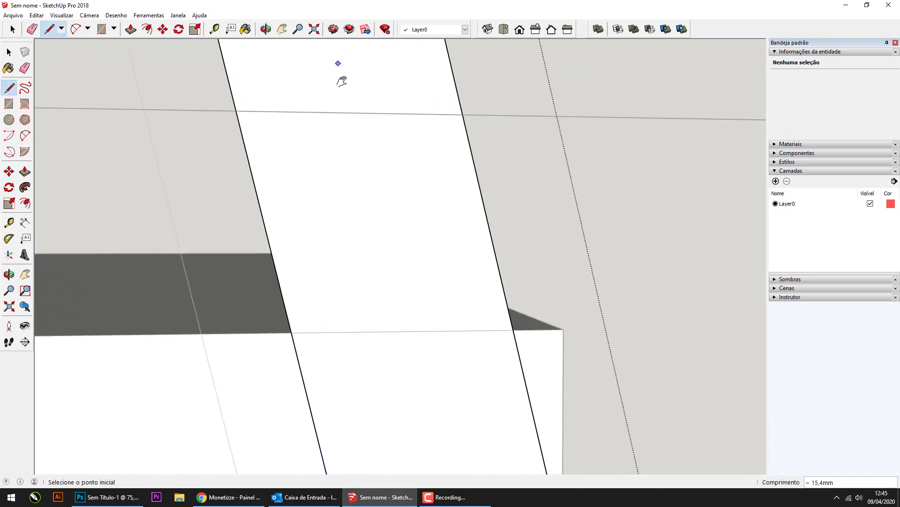
pyautogui.moveTo(341, 81)
pyautogui.keyDown('shift'); pyautogui.mouseDown(button='middle')
pyautogui.moveTo(322, 225)
pyautogui.moveTo(175, 156)
pyautogui.mouseUp(button='middle'); pyautogui.keyUp('shift')
pyautogui.scroll(-4, 246, 164)
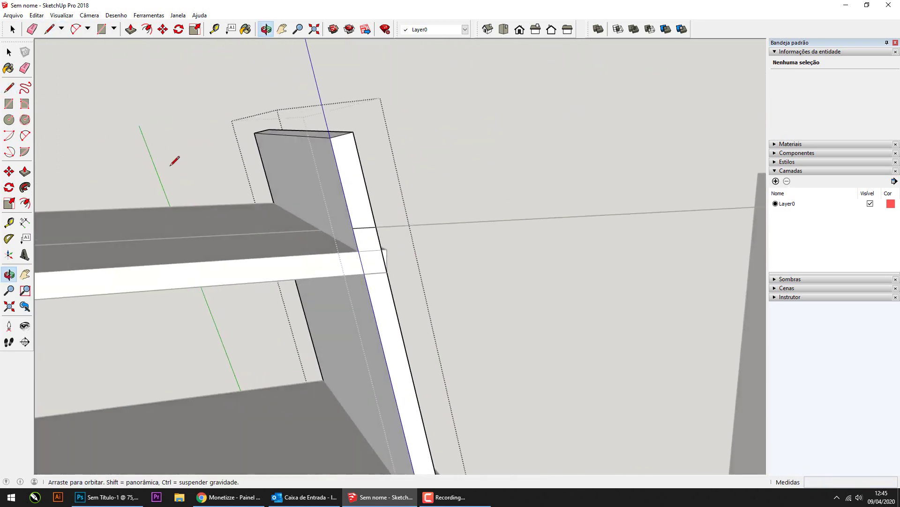
# Step: Abandon a push/pull on the board face and open the shelf group for editing
pyautogui.press('p')
pyautogui.moveTo(347, 188); pyautogui.dragTo(281, 145)
pyautogui.press('space')
pyautogui.moveTo(136, 70)
pyautogui.mouseDown(button='middle')
pyautogui.moveTo(437, 179)
pyautogui.moveTo(458, 214)
pyautogui.mouseUp(button='middle')
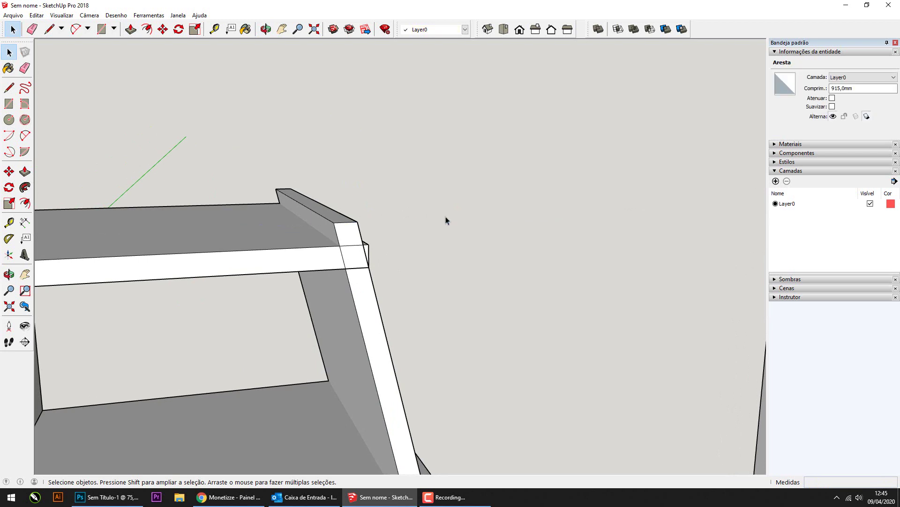
pyautogui.doubleClick(310, 261)
pyautogui.moveTo(309, 261)
pyautogui.mouseDown(button='middle')
pyautogui.moveTo(354, 265)
pyautogui.moveTo(178, 194)
pyautogui.mouseUp(button='middle')
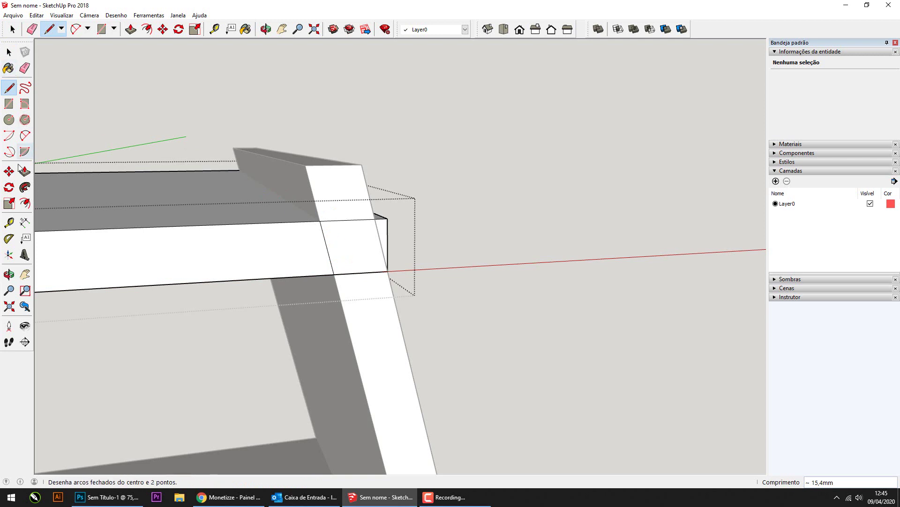
# Step: Push the first shelf's protruding end face back -300 mm, flush with the ladder board
pyautogui.press('space')
pyautogui.click(336, 261)
pyautogui.moveTo(335, 261); pyautogui.dragTo(373, 322, button='middle')
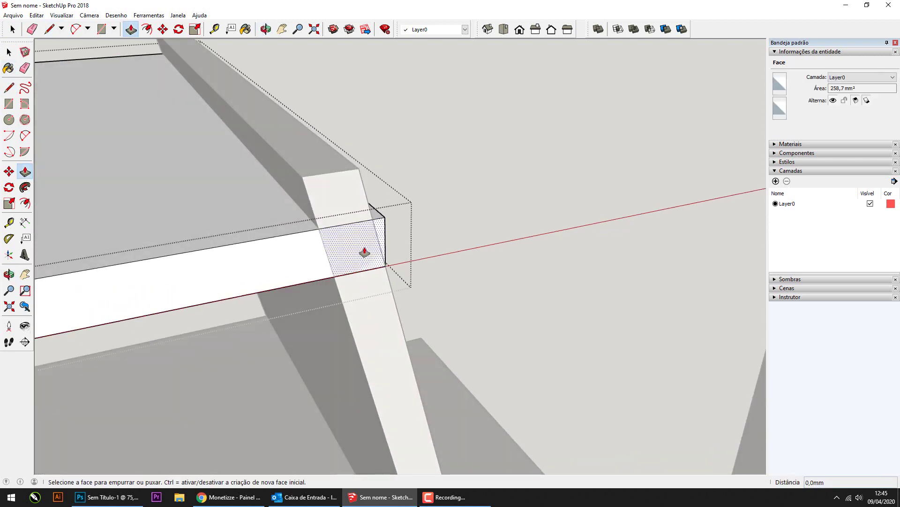
pyautogui.moveTo(364, 252); pyautogui.dragTo(179, 63)
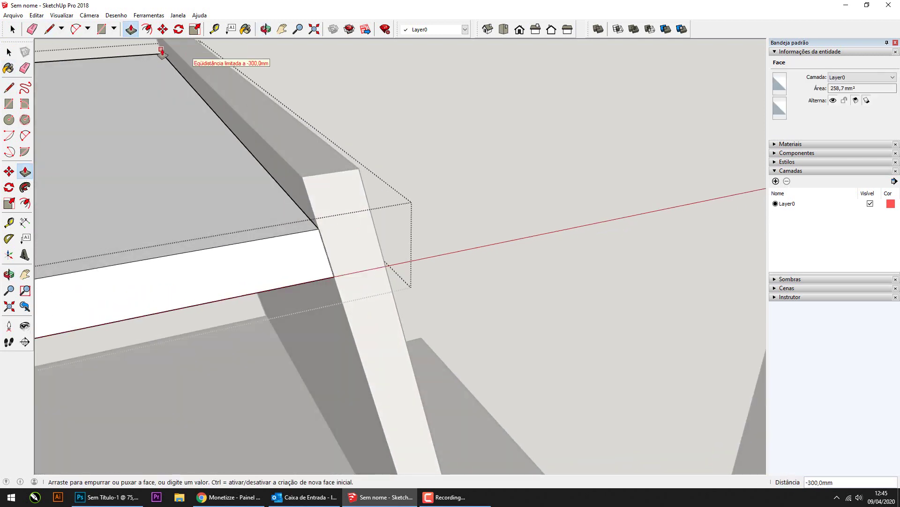
pyautogui.moveTo(372, 245); pyautogui.dragTo(322, 201, button='middle')
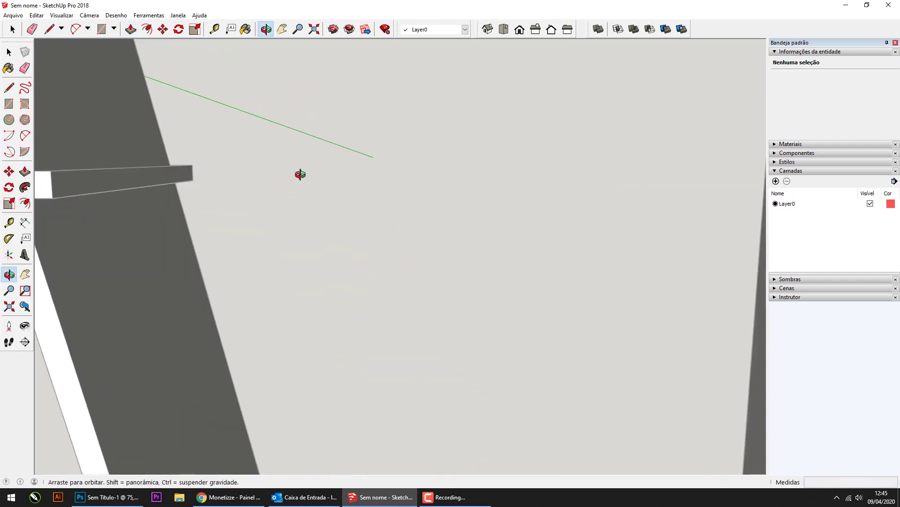
pyautogui.press('space')
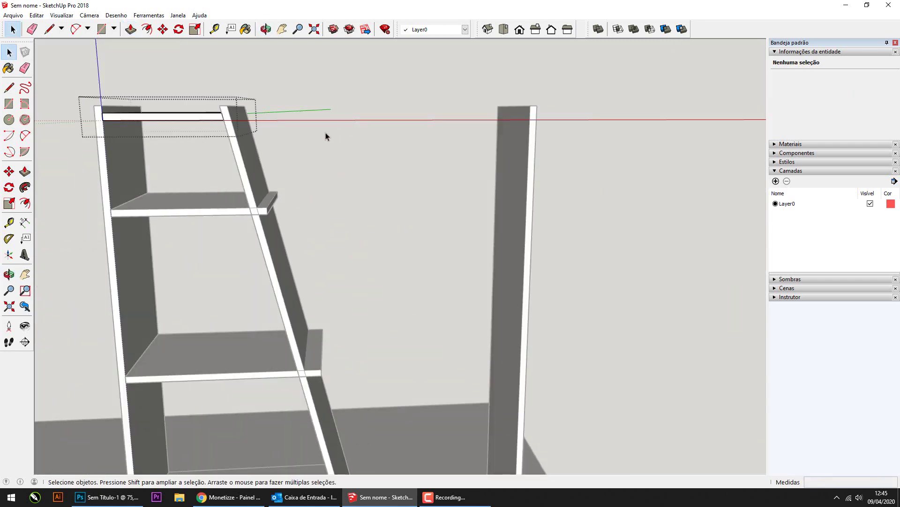
# Step: Orbit to the next shelf with a protruding end and open its group for editing
pyautogui.moveTo(325, 136); pyautogui.dragTo(396, 193, button='middle')
pyautogui.scroll(3, 427, 294)
pyautogui.moveTo(453, 292)
pyautogui.mouseDown(button='middle')
pyautogui.moveTo(416, 294)
pyautogui.moveTo(363, 210)
pyautogui.mouseUp(button='middle')
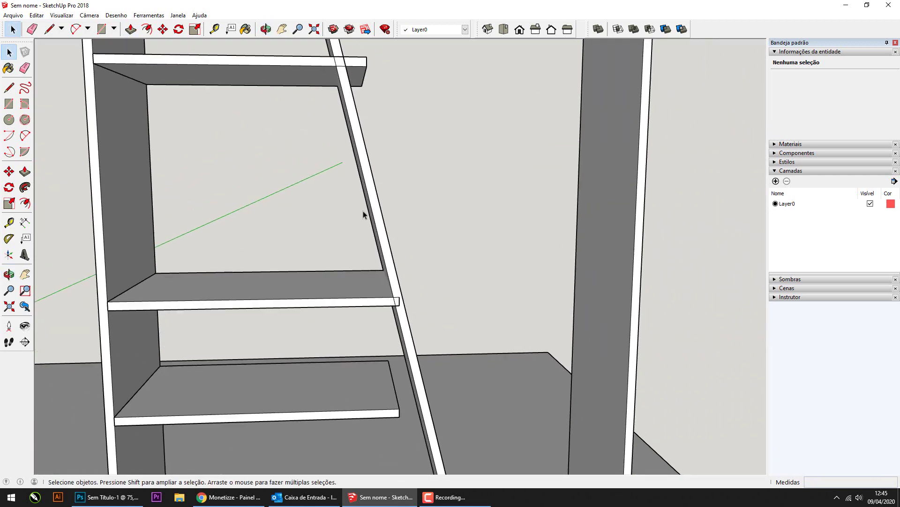
pyautogui.scroll(2, 446, 242)
pyautogui.scroll(-2, 423, 292)
pyautogui.scroll(-4, 423, 292)
pyautogui.scroll(2, 423, 227)
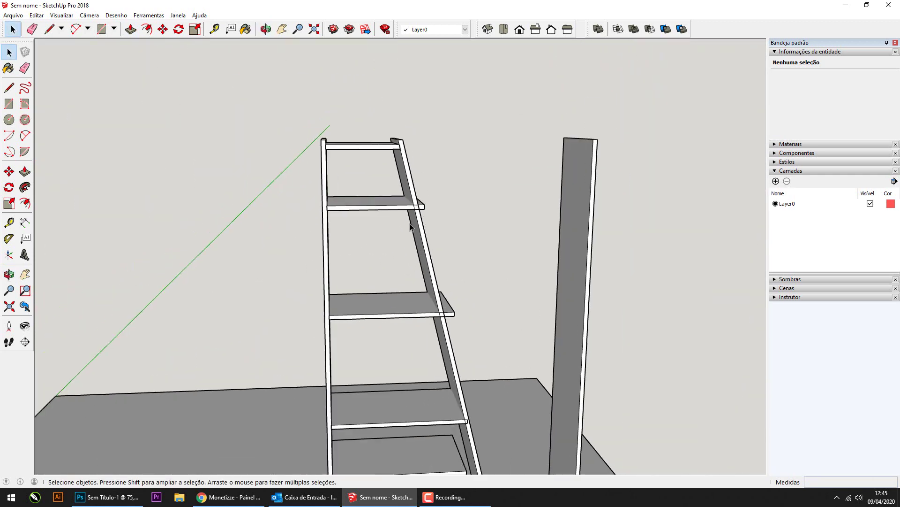
pyautogui.scroll(3, 423, 227)
pyautogui.scroll(2, 424, 227)
pyautogui.click(440, 208)
pyautogui.doubleClick(439, 207)
pyautogui.scroll(3, 434, 202)
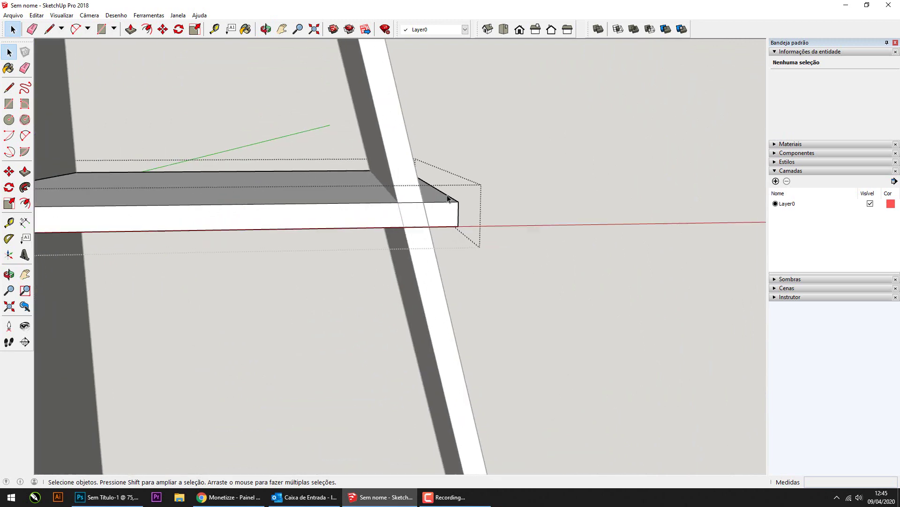
pyautogui.scroll(2, 422, 217)
# Step: Draw a line where the second shelf meets the board and push its protruding end back
pyautogui.press('l')
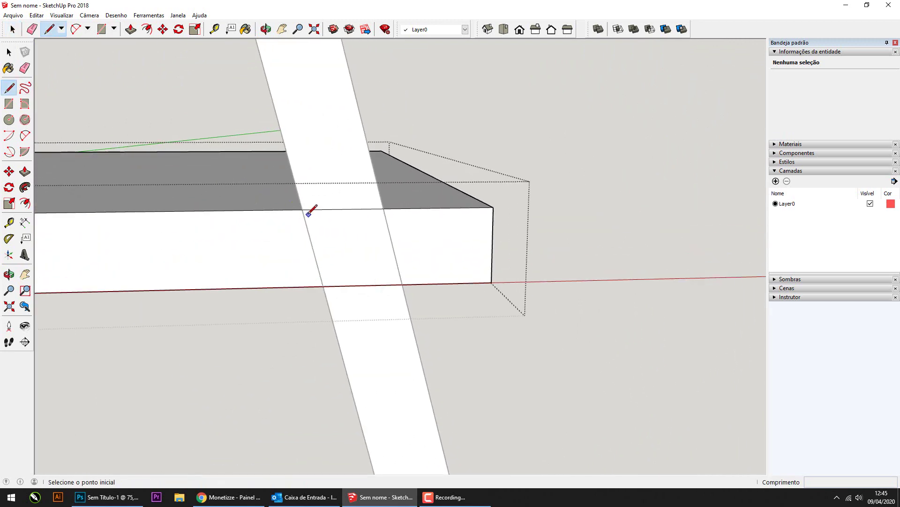
pyautogui.click(308, 206)
pyautogui.press('space')
pyautogui.press('p')
pyautogui.click(451, 278)
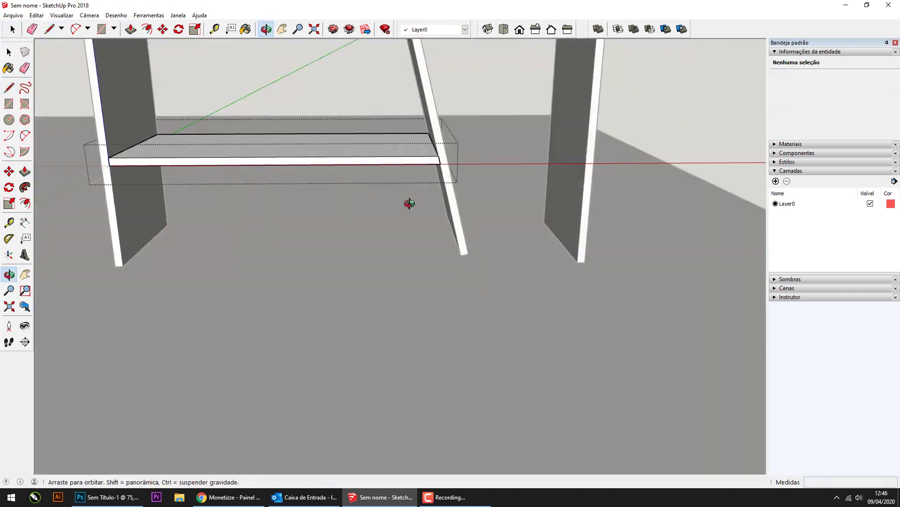
# Step: Switch to the standard Front view and zoom onto the bottom of the upright panel and ladder board
pyautogui.scroll(-5, 379, 271)
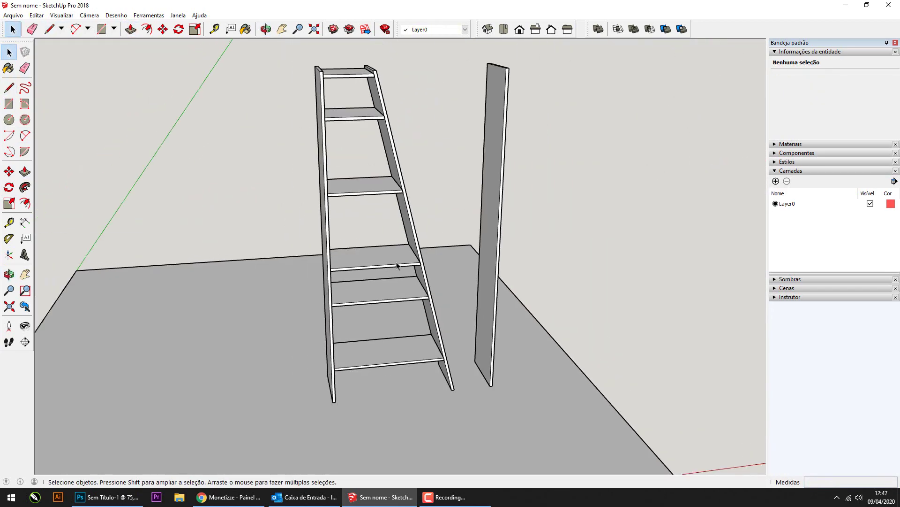
pyautogui.moveTo(400, 261); pyautogui.dragTo(422, 227, button='middle')
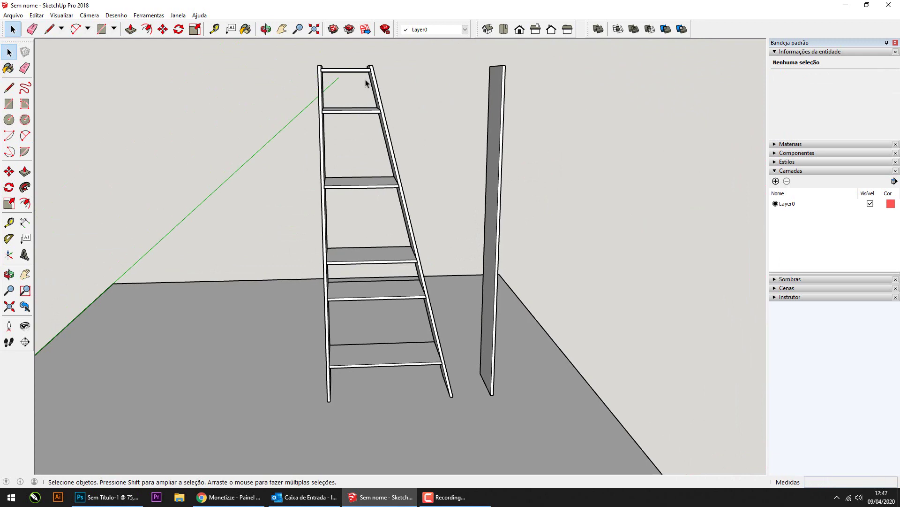
pyautogui.moveTo(427, 310)
pyautogui.mouseDown(button='middle')
pyautogui.moveTo(312, 261)
pyautogui.moveTo(459, 248)
pyautogui.moveTo(410, 273)
pyautogui.moveTo(413, 293)
pyautogui.moveTo(386, 257)
pyautogui.moveTo(536, 265)
pyautogui.moveTo(393, 270)
pyautogui.moveTo(426, 274)
pyautogui.moveTo(527, 245)
pyautogui.moveTo(507, 280)
pyautogui.moveTo(414, 303)
pyautogui.mouseUp(button='middle')
pyautogui.scroll(-2, 402, 271)
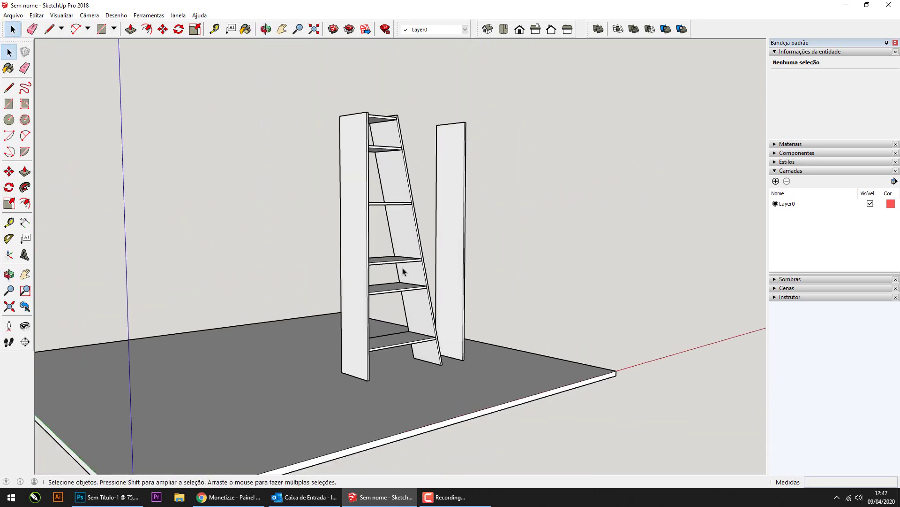
pyautogui.press('F2')
pyautogui.scroll(3, 458, 373)
pyautogui.scroll(3, 455, 373)
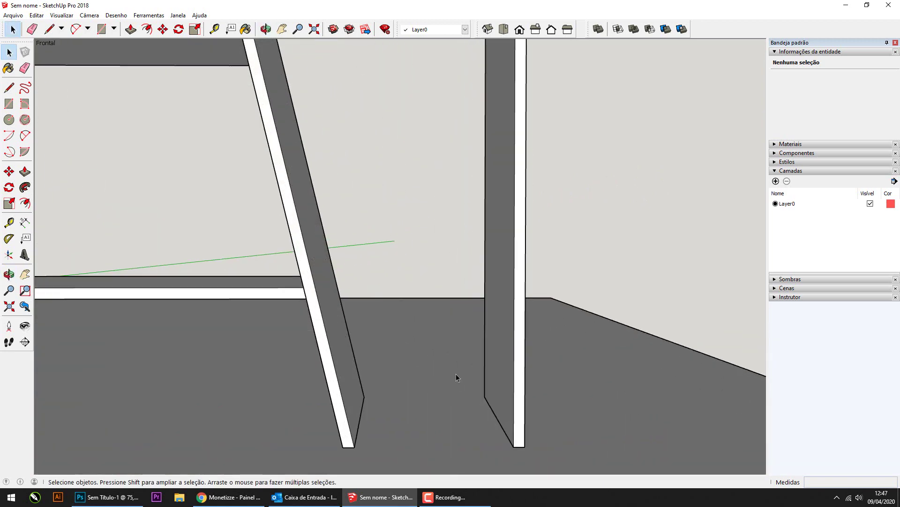
pyautogui.scroll(2, 415, 356)
pyautogui.moveTo(415, 356)
pyautogui.mouseDown(button='middle')
pyautogui.moveTo(516, 353)
pyautogui.moveTo(376, 281)
pyautogui.mouseUp(button='middle')
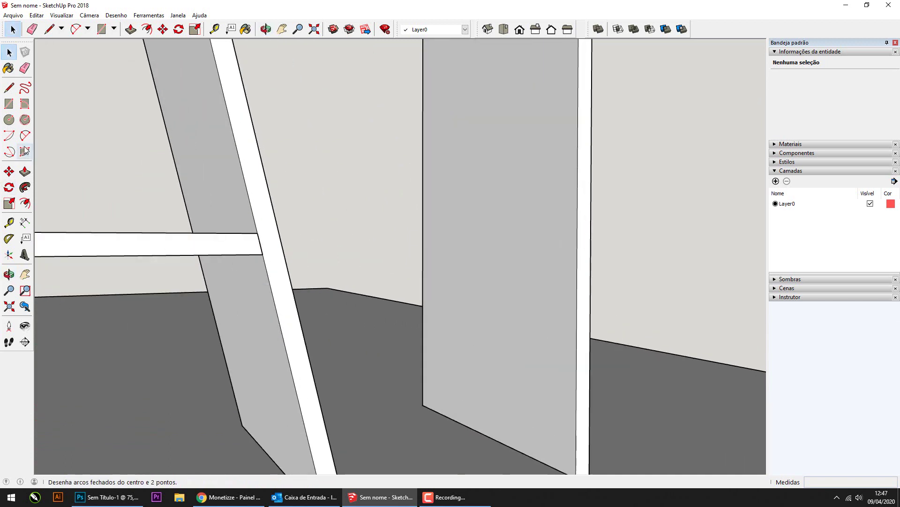
# Step: Draw a 15 by 300 mm rectangle at the upright panel's lower edge and group it
pyautogui.click(577, 387)
pyautogui.write('15;3')
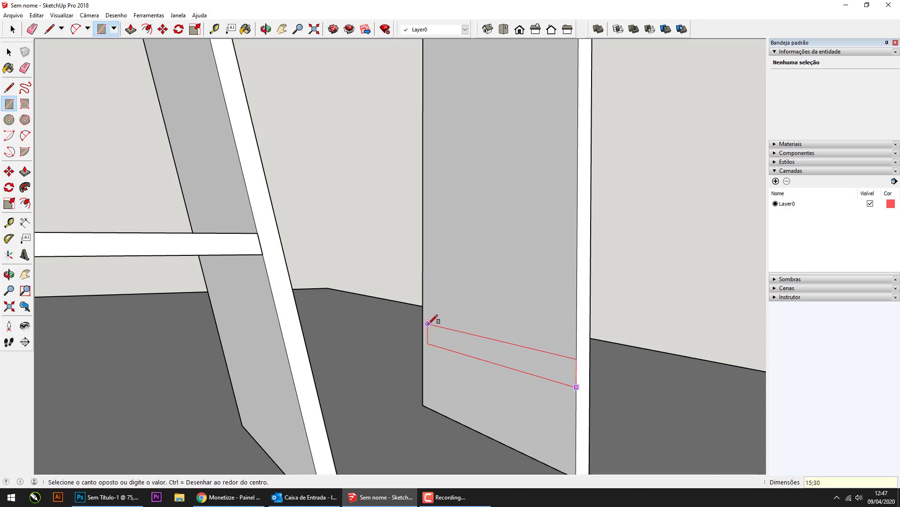
pyautogui.write('0')
pyautogui.press('Return')
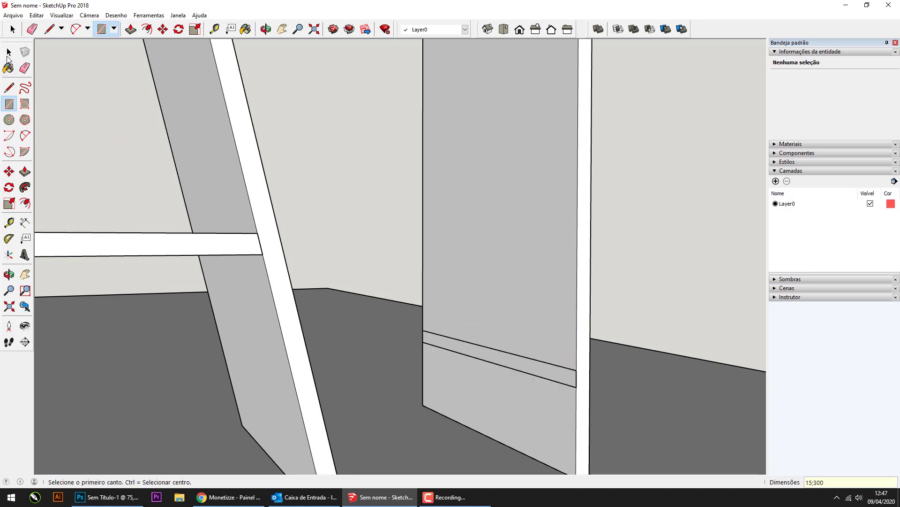
pyautogui.click(8, 53)
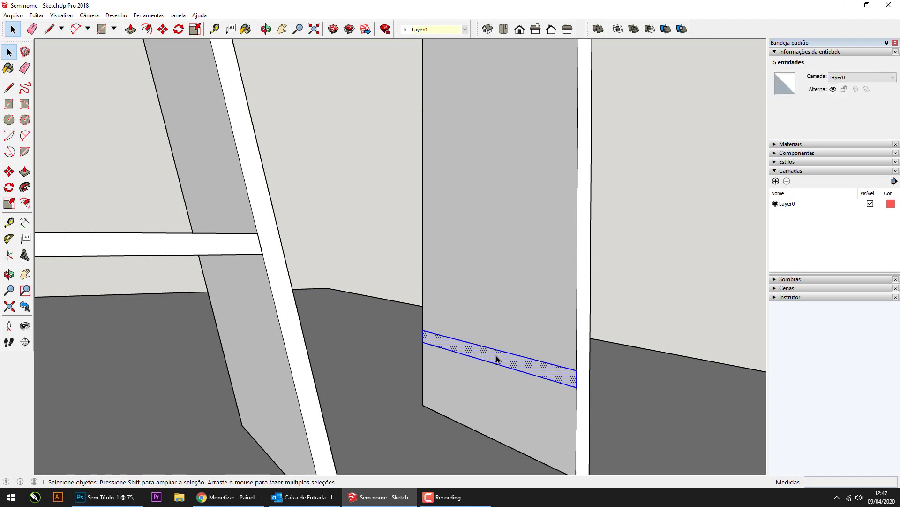
pyautogui.rightClick(496, 359)
pyautogui.click(515, 377)
# Step: Copy the shelf strip three times up the upright panel with Move and Ctrl
pyautogui.scroll(-5, 514, 245)
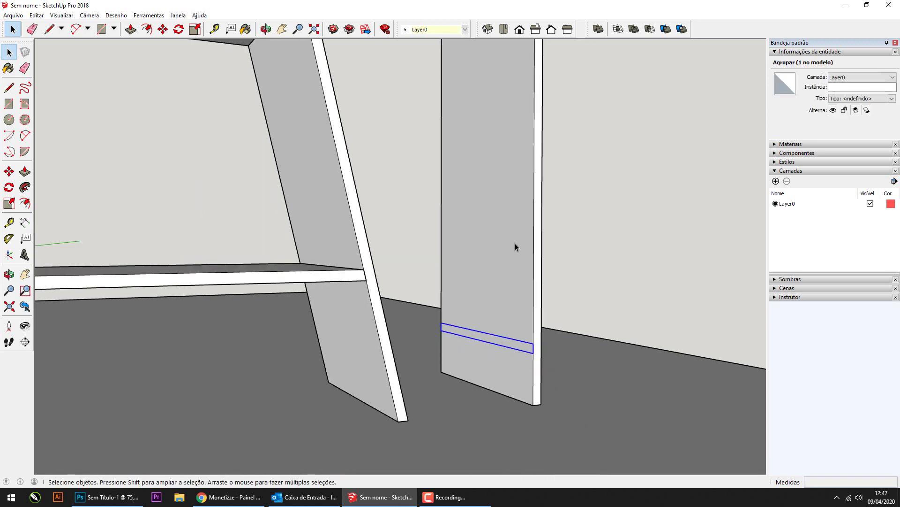
pyautogui.scroll(5, 443, 369)
pyautogui.click(9, 172)
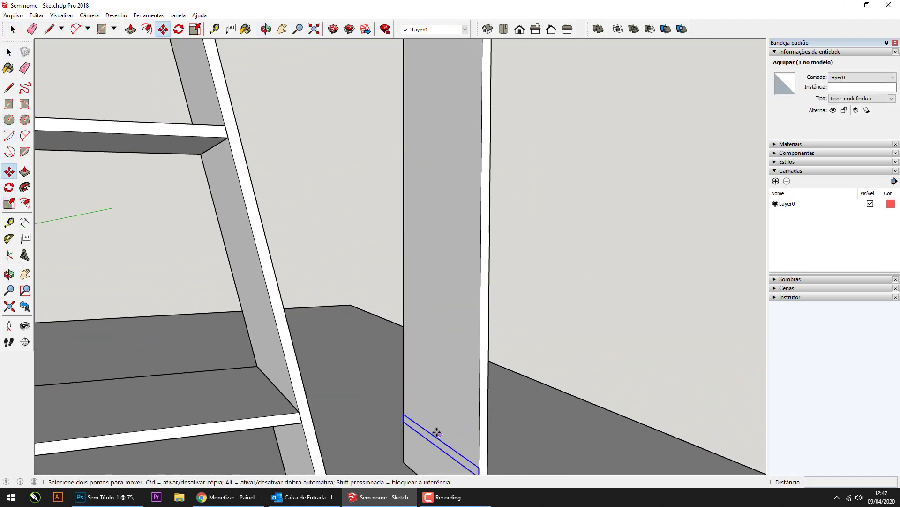
pyautogui.press('ctrl')
pyautogui.click(479, 467)
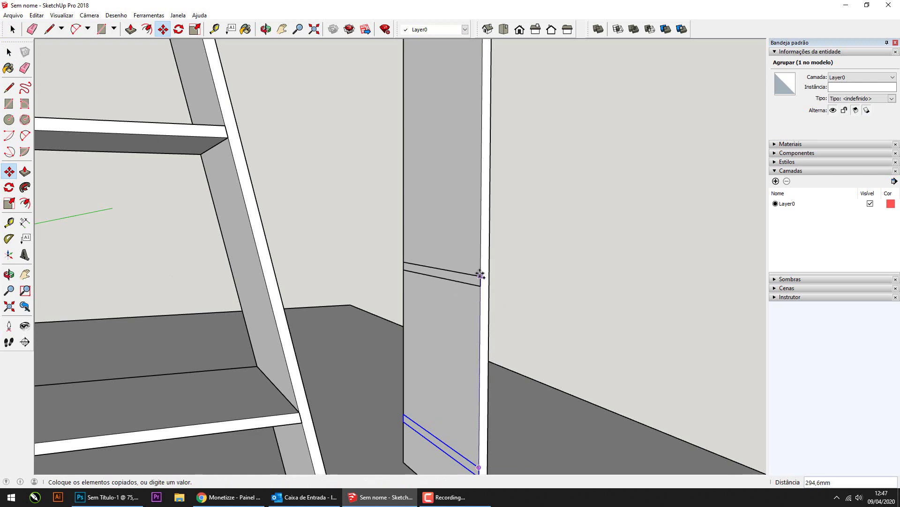
pyautogui.click(481, 265)
pyautogui.moveTo(480, 265)
pyautogui.keyDown('shift'); pyautogui.mouseDown(button='middle')
pyautogui.moveTo(438, 321)
pyautogui.moveTo(478, 396)
pyautogui.mouseUp(button='middle'); pyautogui.keyUp('shift')
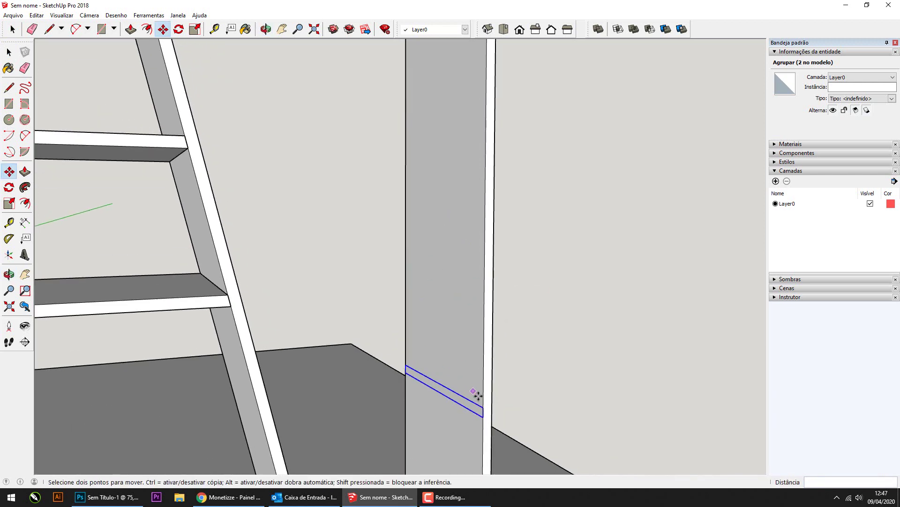
pyautogui.press('ctrl')
pyautogui.click(484, 407)
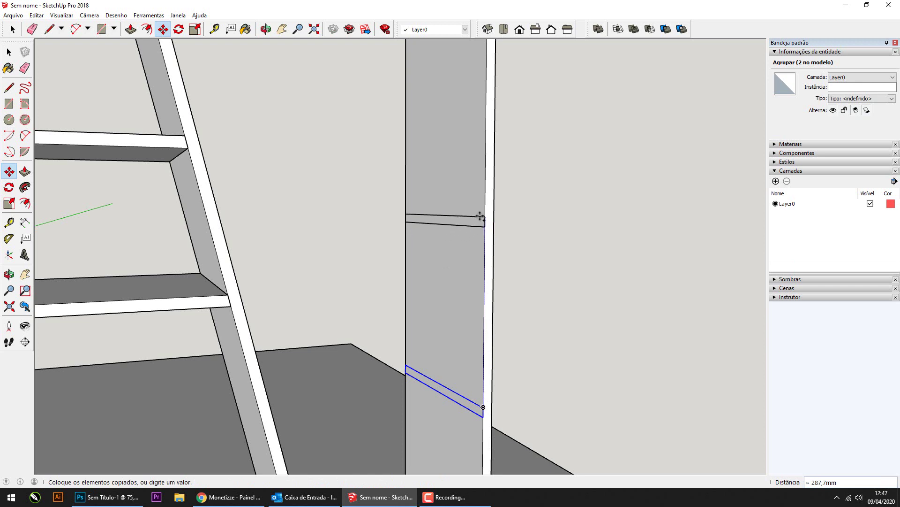
pyautogui.click(485, 211)
pyautogui.keyDown('shift'); pyautogui.moveTo(485, 212); pyautogui.dragTo(483, 368, button='middle'); pyautogui.keyUp('shift')
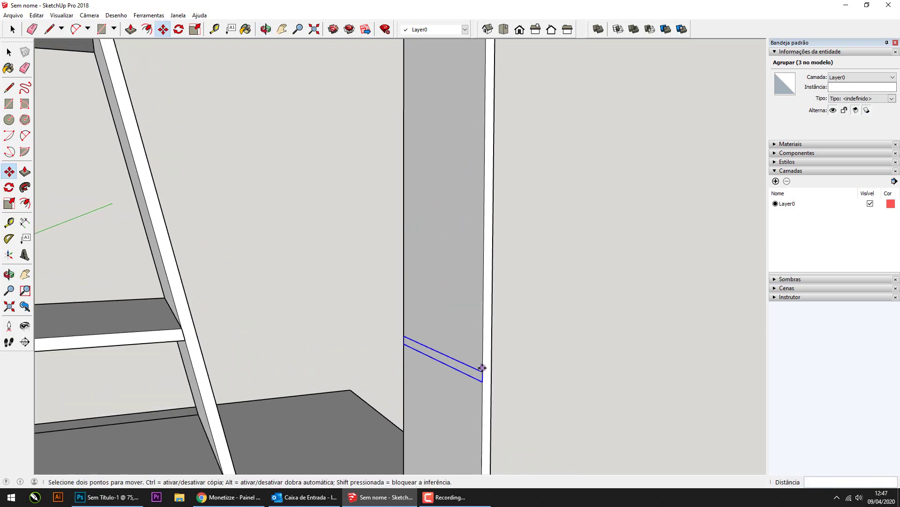
pyautogui.press('ctrl')
pyautogui.click(483, 371)
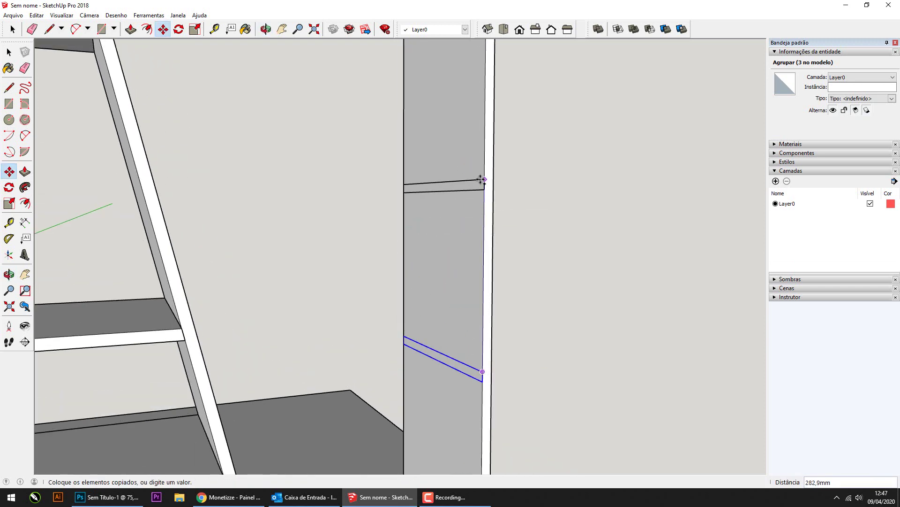
pyautogui.click(481, 178)
# Step: Add two more shelf copies, placing the top one near the panel's top
pyautogui.moveTo(481, 179)
pyautogui.mouseDown(button='middle')
pyautogui.moveTo(516, 269)
pyautogui.moveTo(540, 295)
pyautogui.mouseUp(button='middle')
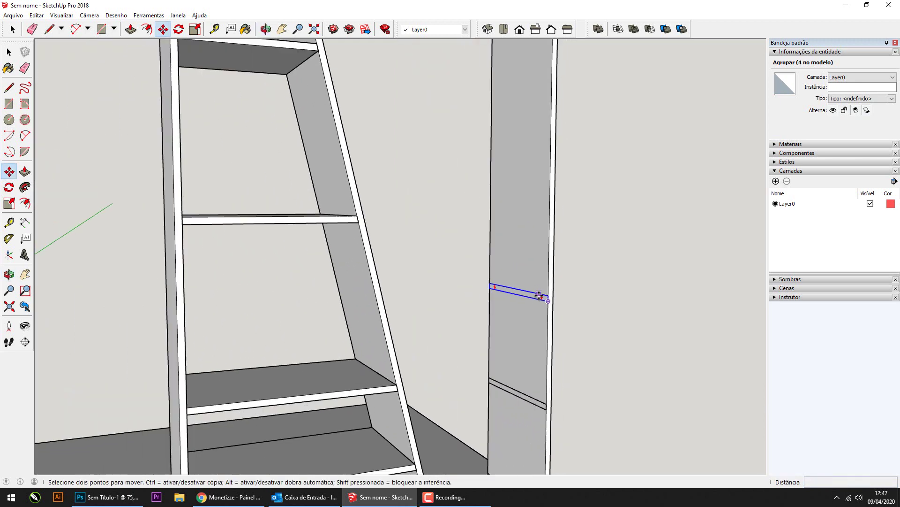
pyautogui.moveTo(518, 360)
pyautogui.mouseDown(button='middle')
pyautogui.moveTo(479, 312)
pyautogui.moveTo(530, 428)
pyautogui.mouseUp(button='middle')
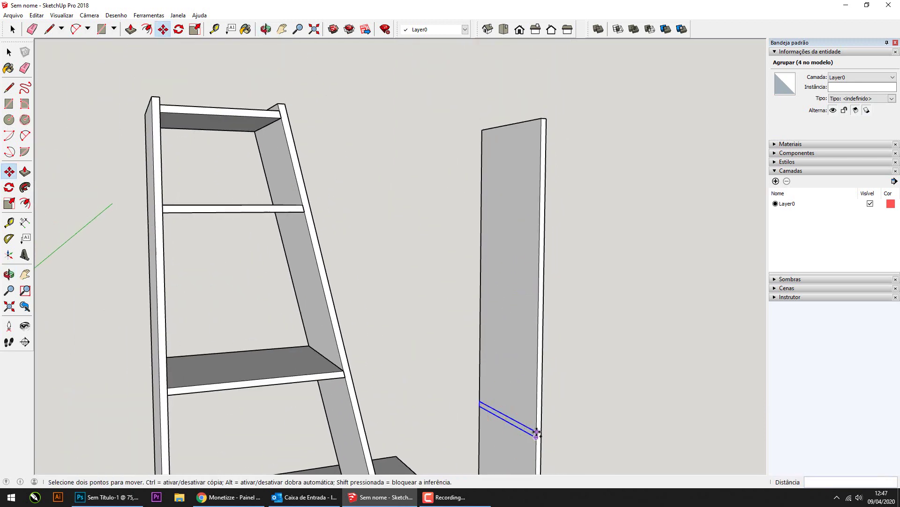
pyautogui.click(536, 432)
pyautogui.click(538, 316)
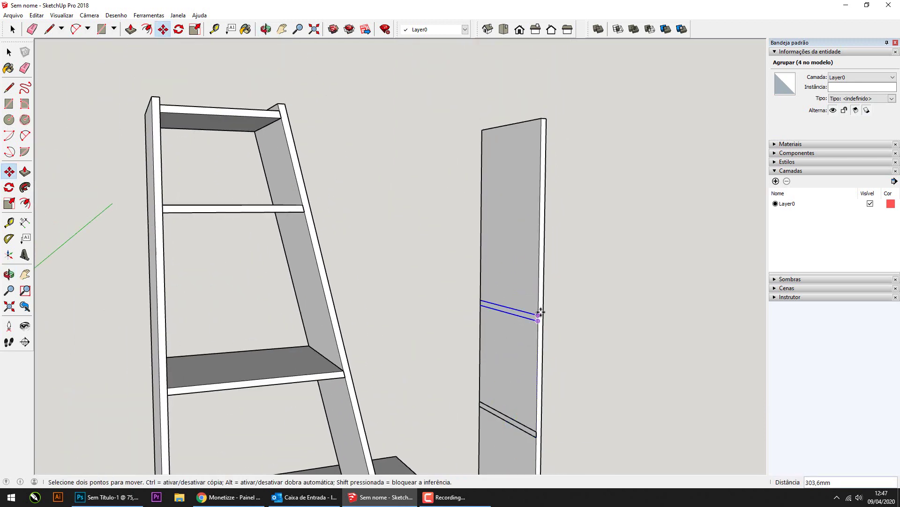
pyautogui.click(537, 315)
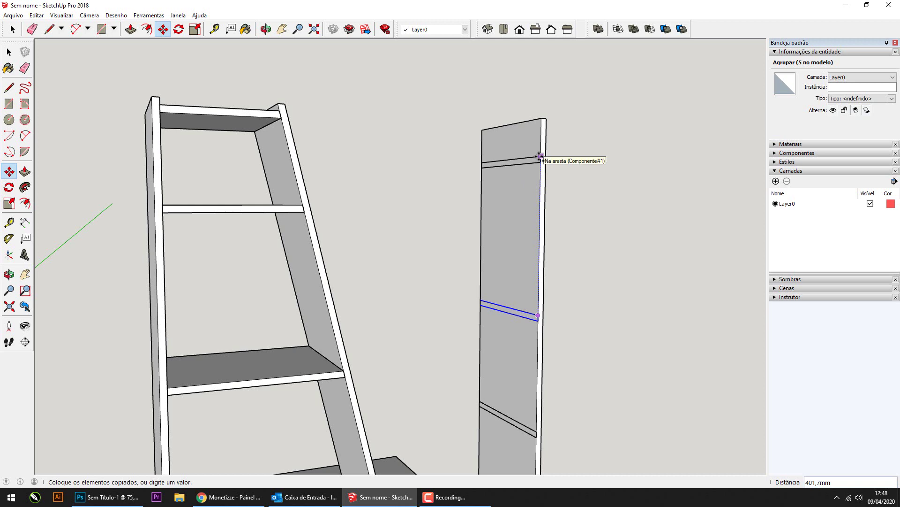
pyautogui.click(540, 156)
pyautogui.click(9, 54)
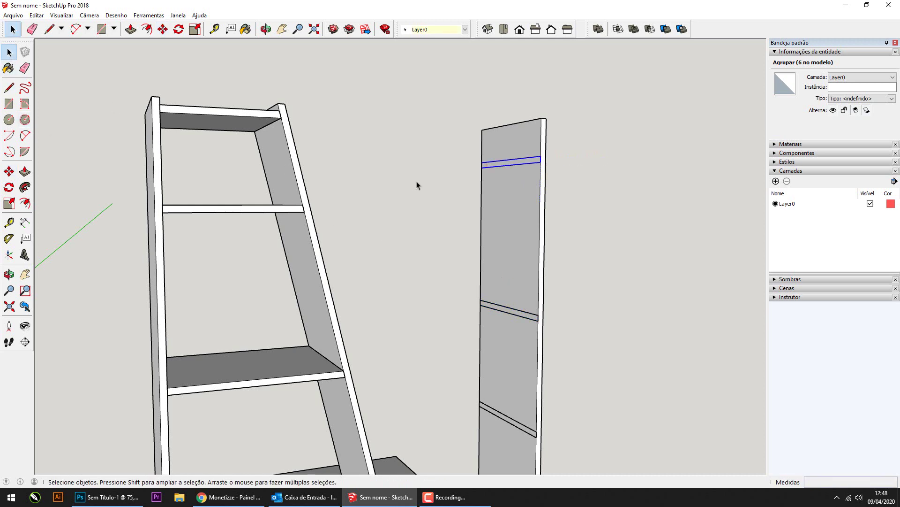
pyautogui.moveTo(485, 164); pyautogui.dragTo(453, 166, button='middle')
pyautogui.doubleClick(506, 161)
# Step: Push/pull the upper shelves' end faces out 300 mm toward the ladder board
pyautogui.press('p')
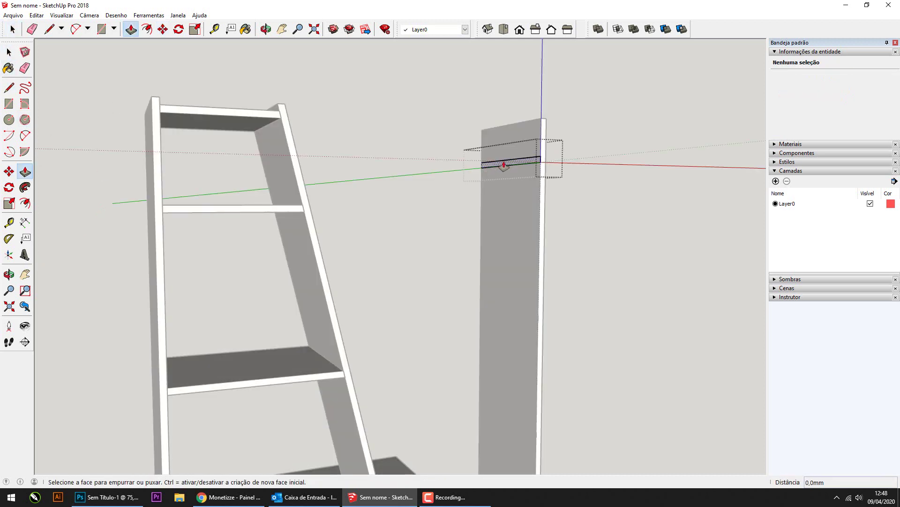
pyautogui.click(509, 165)
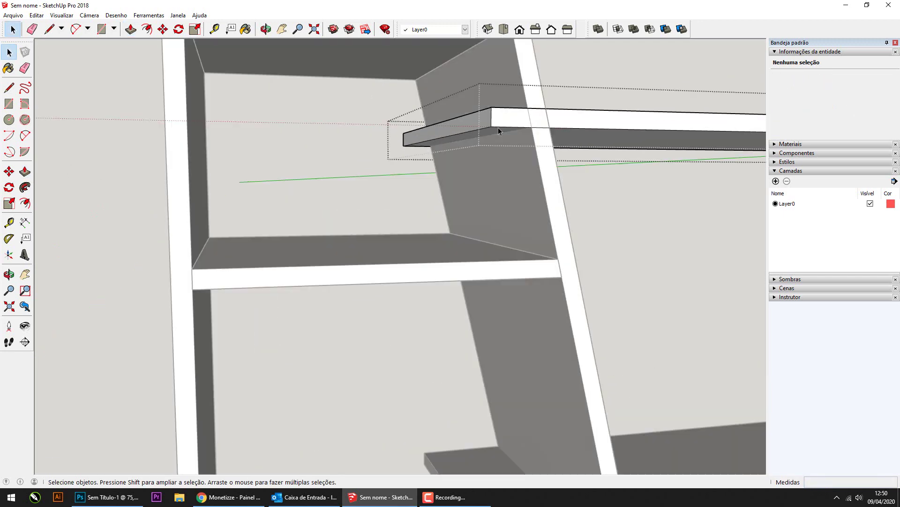
pyautogui.scroll(-3, 347, 140)
pyautogui.press('p')
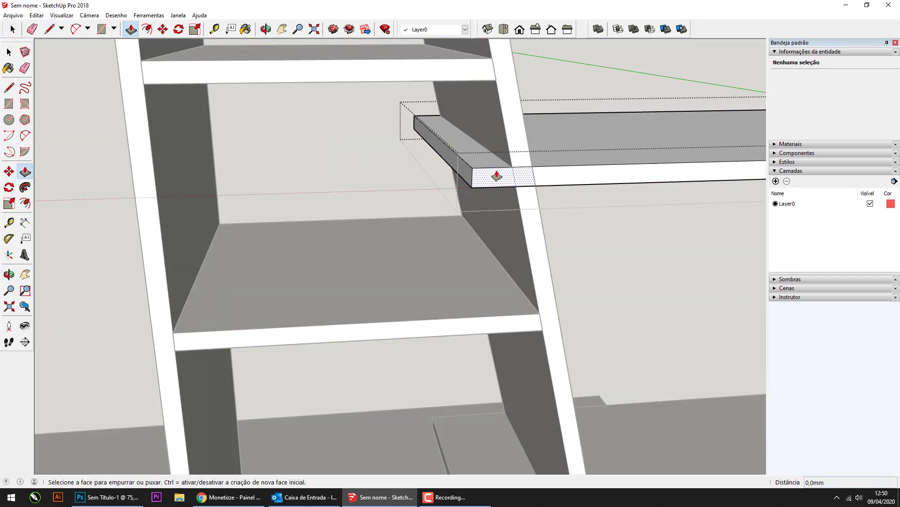
pyautogui.click(495, 176)
pyautogui.click(9, 53)
pyautogui.click(418, 263)
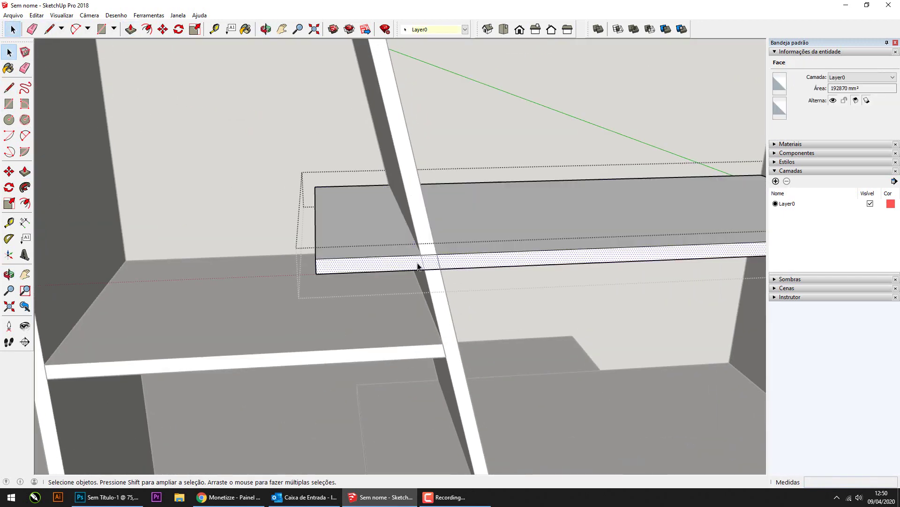
pyautogui.press('l')
pyautogui.press('p')
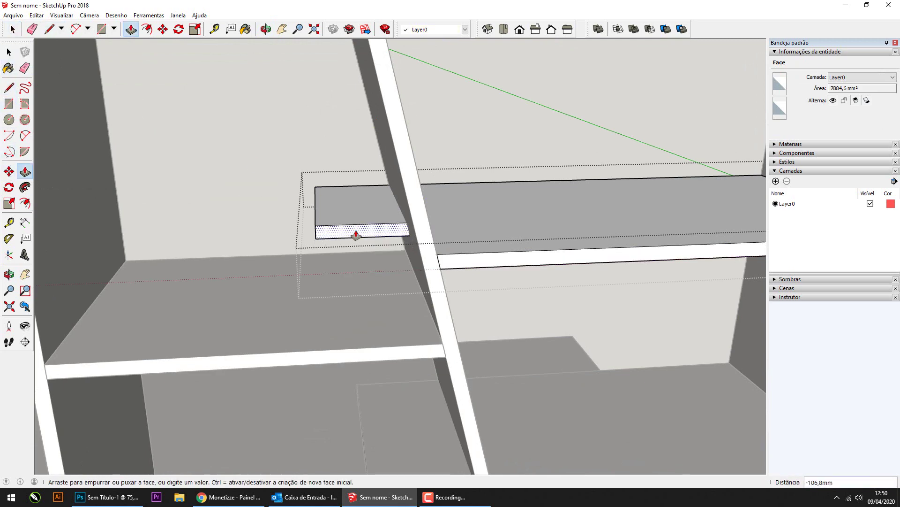
pyautogui.moveTo(356, 234); pyautogui.dragTo(412, 161, button='middle')
pyautogui.press('space')
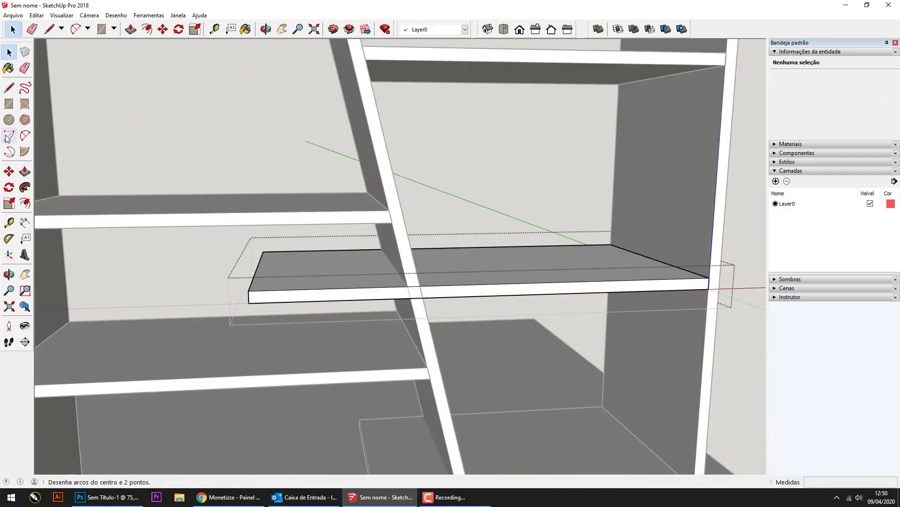
# Step: Extend the bottom shelf by 300 mm as well and review all shelves
pyautogui.press('l')
pyautogui.click(420, 287)
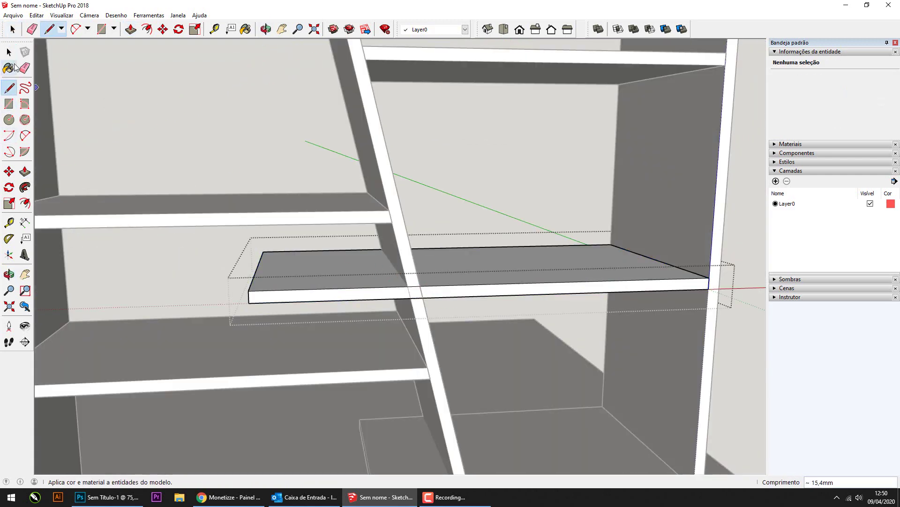
pyautogui.press('space')
pyautogui.moveTo(355, 313); pyautogui.dragTo(253, 228, button='middle')
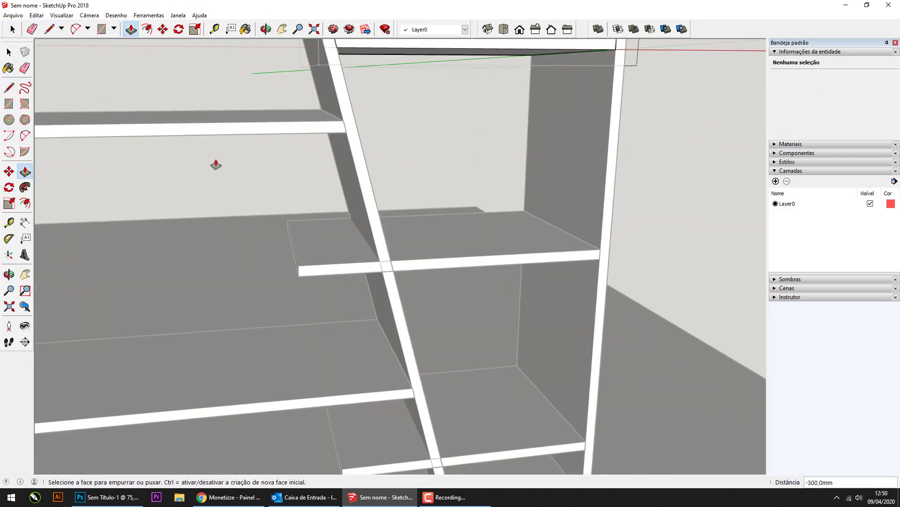
pyautogui.click(9, 87)
pyautogui.click(392, 259)
pyautogui.moveTo(312, 235); pyautogui.dragTo(391, 197, button='middle')
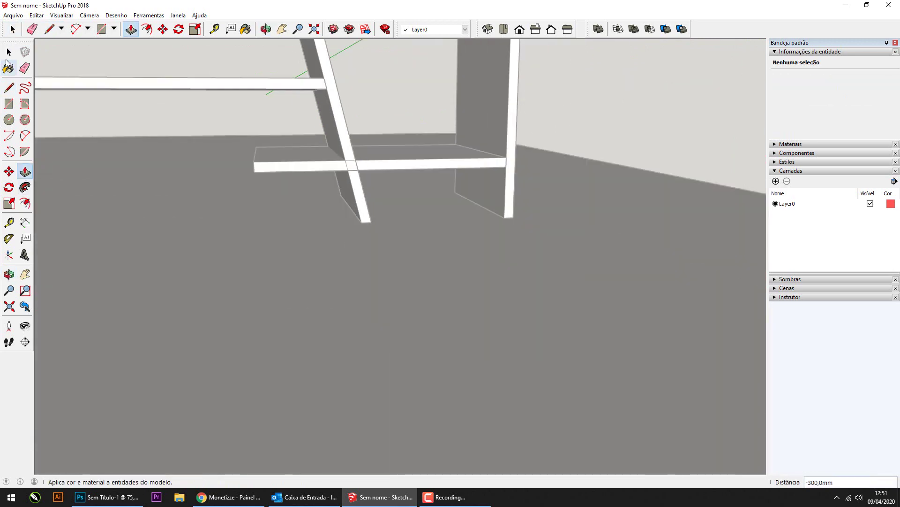
pyautogui.click(25, 171)
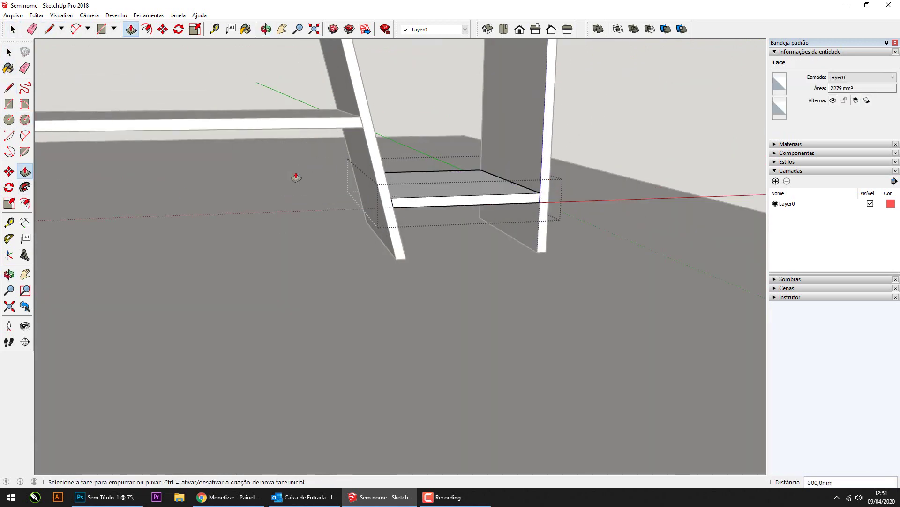
pyautogui.press('space')
pyautogui.scroll(-5, 397, 110)
pyautogui.scroll(-5, 356, 333)
pyautogui.moveTo(356, 332); pyautogui.dragTo(444, 271, button='middle')
pyautogui.moveTo(444, 271)
pyautogui.mouseDown()
pyautogui.moveTo(446, 286)
pyautogui.moveTo(620, 263)
pyautogui.moveTo(404, 261)
pyautogui.moveTo(601, 244)
pyautogui.moveTo(252, 244)
pyautogui.moveTo(434, 233)
pyautogui.moveTo(363, 202)
pyautogui.moveTo(408, 238)
pyautogui.mouseUp()
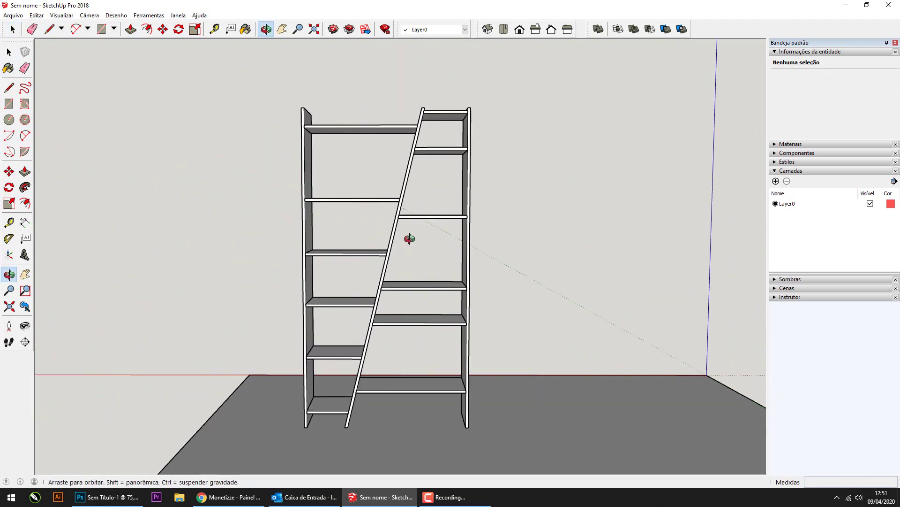
# Step: Orbit and zoom until the ladder board face above a shelf fills the view
pyautogui.press('space')
pyautogui.scroll(3, 373, 195)
pyautogui.scroll(3, 376, 197)
pyautogui.moveTo(376, 197)
pyautogui.mouseDown(button='middle')
pyautogui.moveTo(509, 239)
pyautogui.moveTo(367, 221)
pyautogui.moveTo(243, 232)
pyautogui.mouseUp(button='middle')
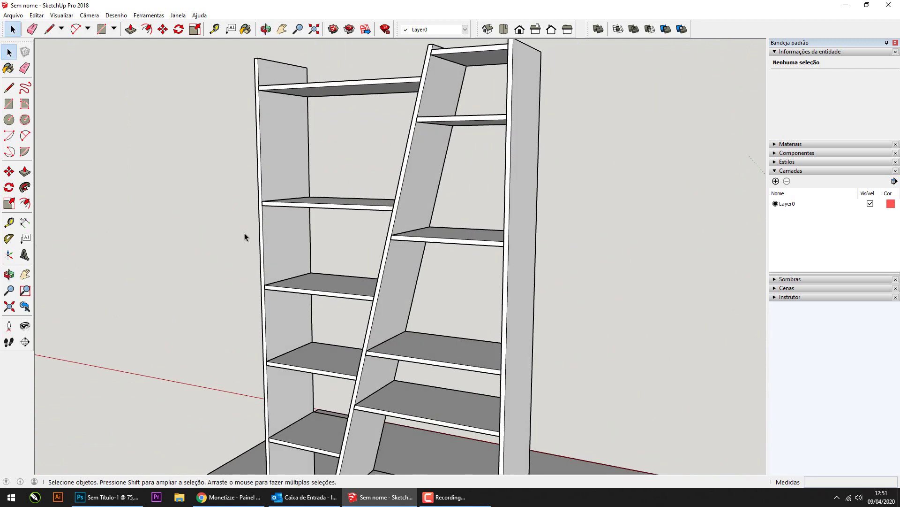
pyautogui.scroll(-2, 244, 232)
pyautogui.scroll(-2, 353, 335)
pyautogui.scroll(-3, 353, 336)
pyautogui.scroll(-2, 361, 355)
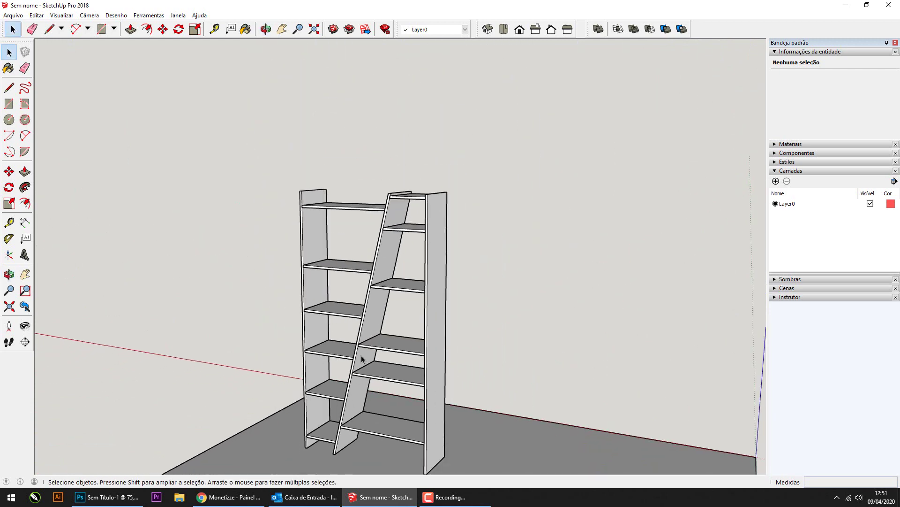
pyautogui.moveTo(365, 359)
pyautogui.mouseDown(button='middle')
pyautogui.moveTo(482, 353)
pyautogui.moveTo(483, 338)
pyautogui.moveTo(396, 304)
pyautogui.moveTo(390, 350)
pyautogui.mouseUp(button='middle')
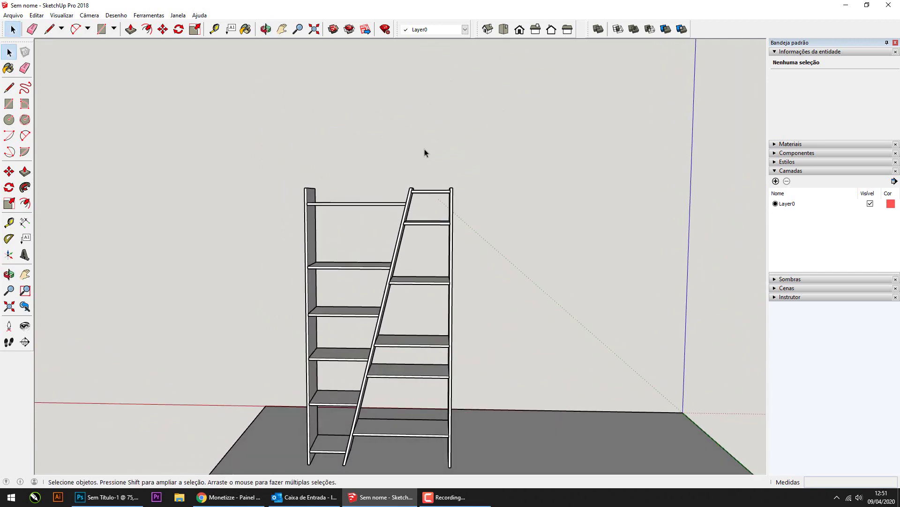
pyautogui.scroll(3, 420, 299)
pyautogui.scroll(3, 336, 271)
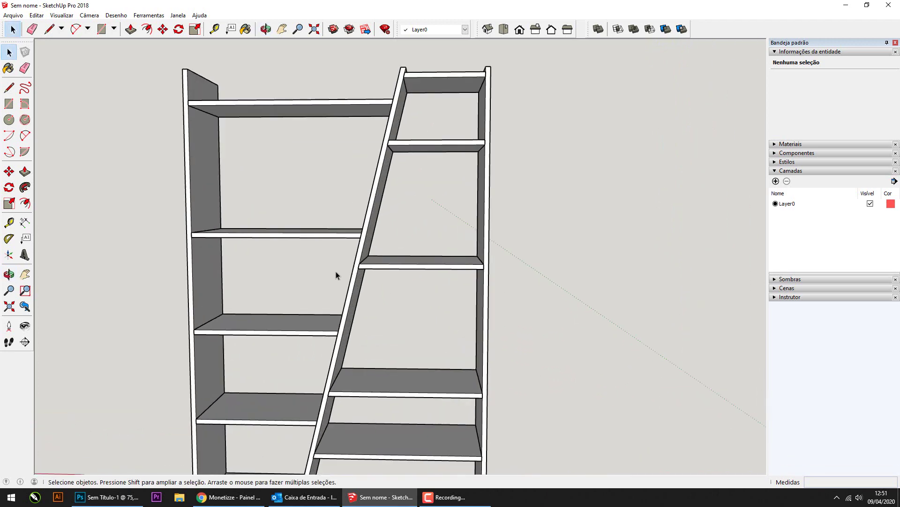
pyautogui.scroll(2, 376, 264)
pyautogui.scroll(2, 369, 264)
pyautogui.scroll(2, 400, 265)
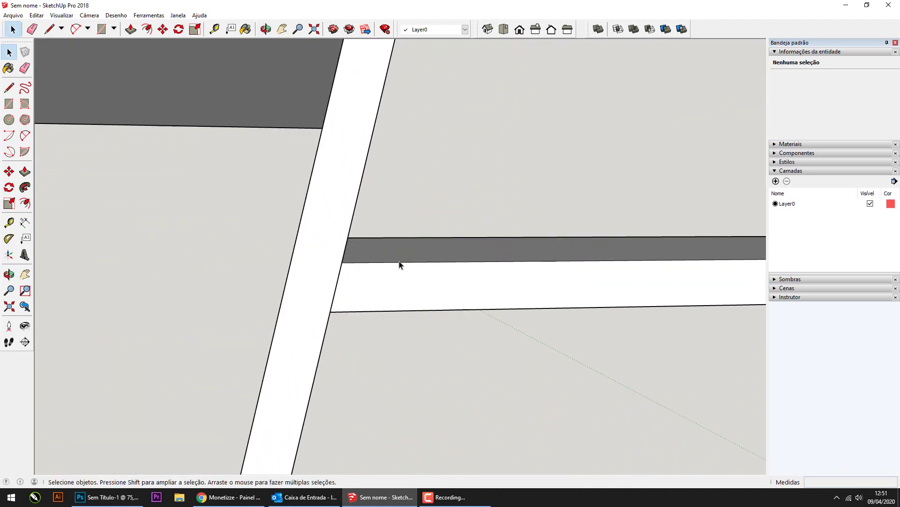
pyautogui.moveTo(339, 281)
pyautogui.mouseDown(button='middle')
pyautogui.moveTo(318, 267)
pyautogui.moveTo(302, 279)
pyautogui.moveTo(304, 289)
pyautogui.mouseUp(button='middle')
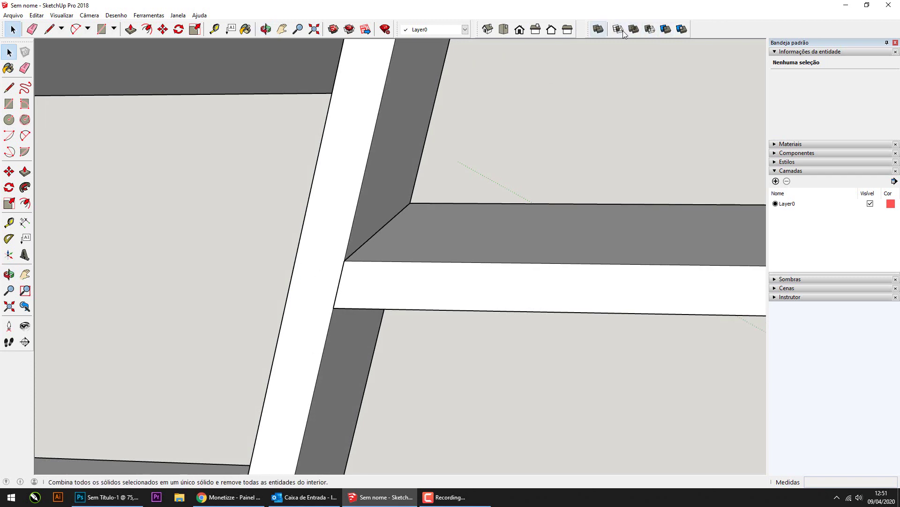
pyautogui.scroll(-3, 409, 233)
pyautogui.scroll(-3, 249, 301)
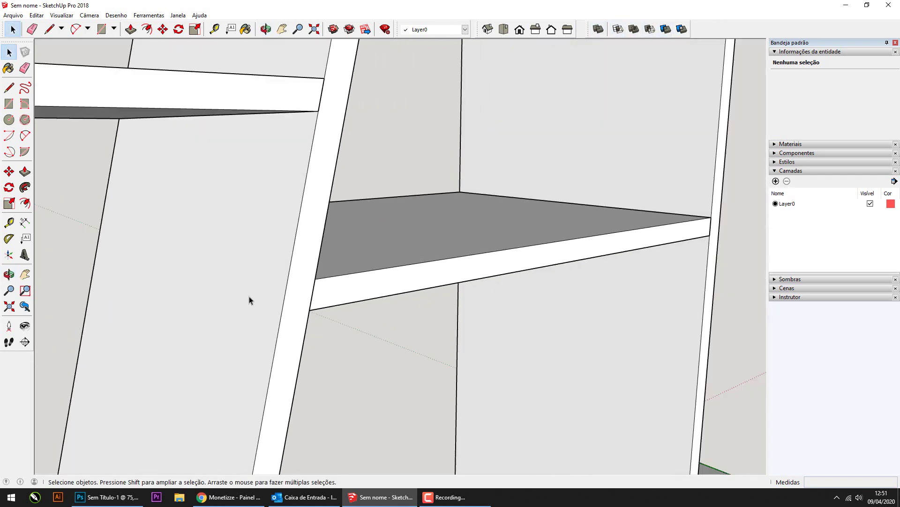
pyautogui.scroll(-2, 244, 304)
pyautogui.scroll(-2, 244, 305)
pyautogui.scroll(-2, 229, 298)
pyautogui.scroll(-3, 216, 291)
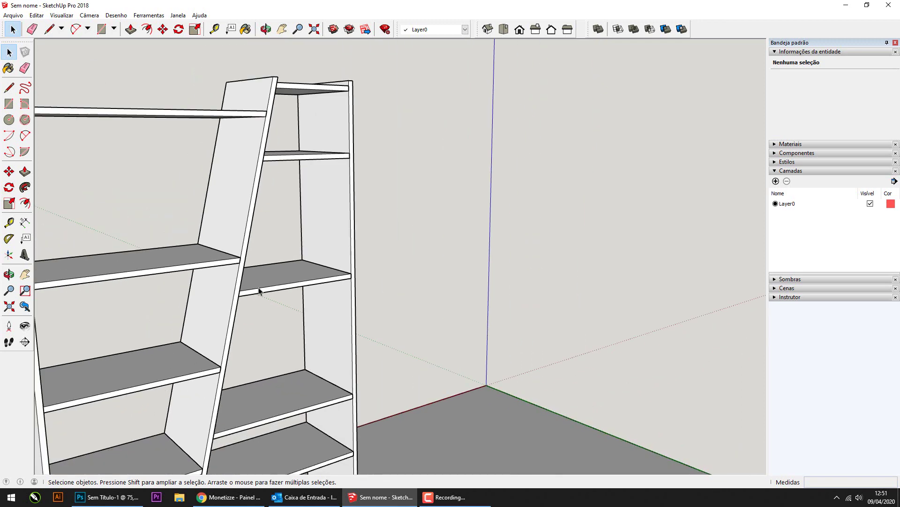
pyautogui.moveTo(237, 247)
pyautogui.mouseDown(button='middle')
pyautogui.moveTo(368, 247)
pyautogui.moveTo(422, 221)
pyautogui.mouseUp(button='middle')
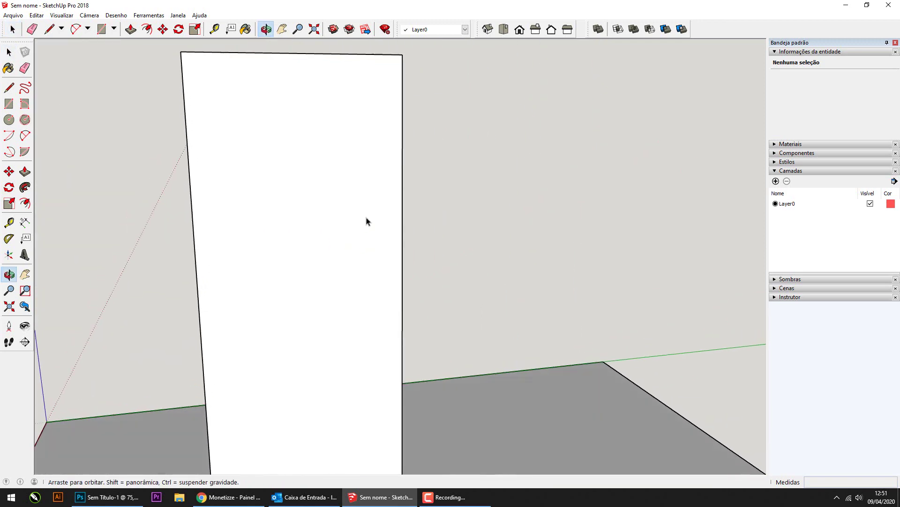
pyautogui.moveTo(383, 137)
pyautogui.mouseDown(button='middle')
pyautogui.moveTo(376, 168)
pyautogui.moveTo(424, 183)
pyautogui.mouseUp(button='middle')
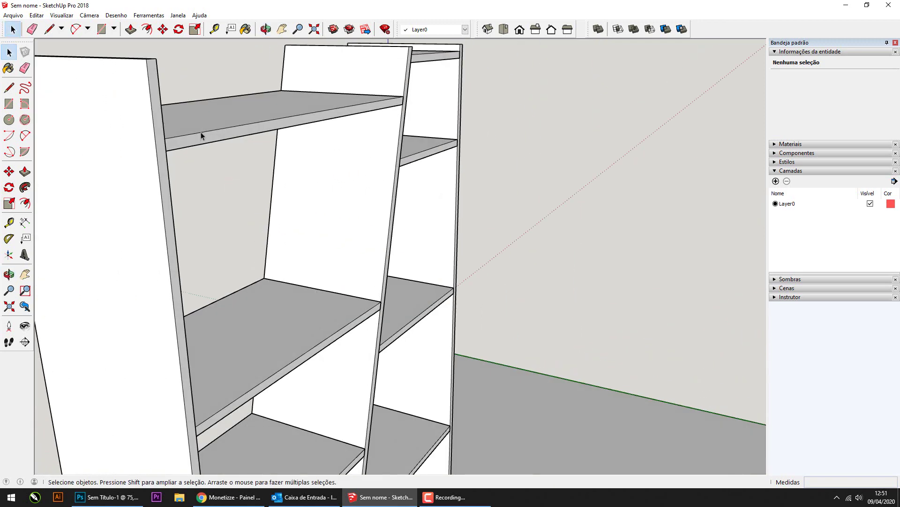
pyautogui.moveTo(369, 135); pyautogui.dragTo(434, 120, button='middle')
pyautogui.scroll(1, 422, 120)
pyautogui.scroll(2, 413, 118)
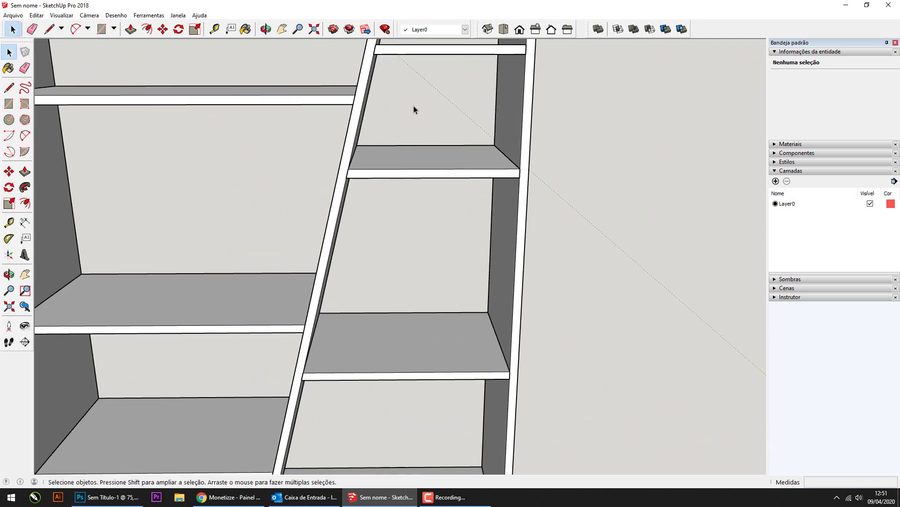
pyautogui.scroll(2, 416, 106)
pyautogui.moveTo(348, 97)
pyautogui.mouseDown(button='middle')
pyautogui.moveTo(257, 249)
pyautogui.moveTo(379, 109)
pyautogui.mouseUp(button='middle')
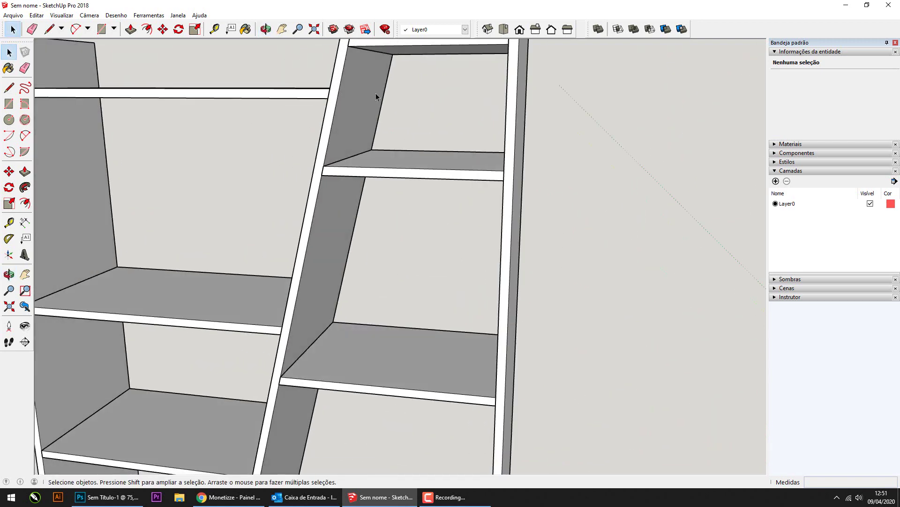
pyautogui.scroll(-2, 376, 97)
pyautogui.moveTo(443, 132); pyautogui.dragTo(371, 123, button='middle')
pyautogui.scroll(4, 401, 117)
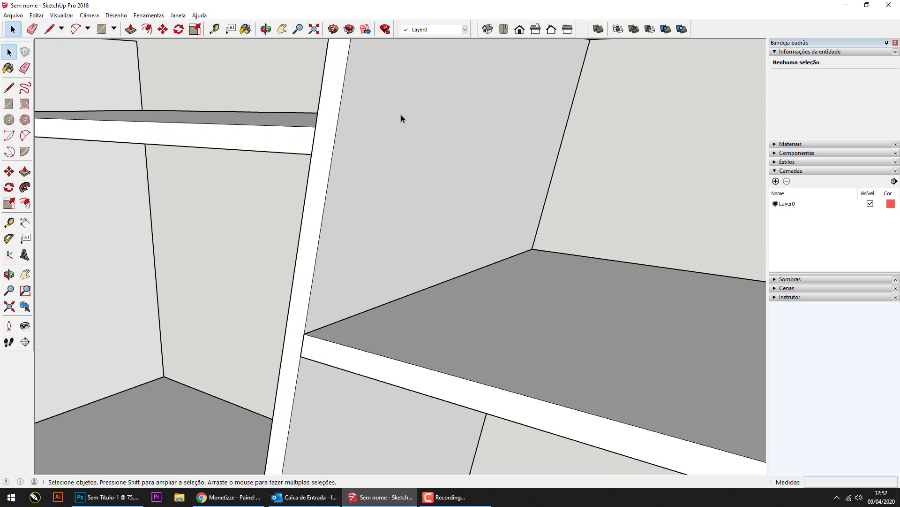
# Step: Draw a small circle of about 3.3 mm radius on the ladder board
pyautogui.click(9, 120)
pyautogui.click(357, 141)
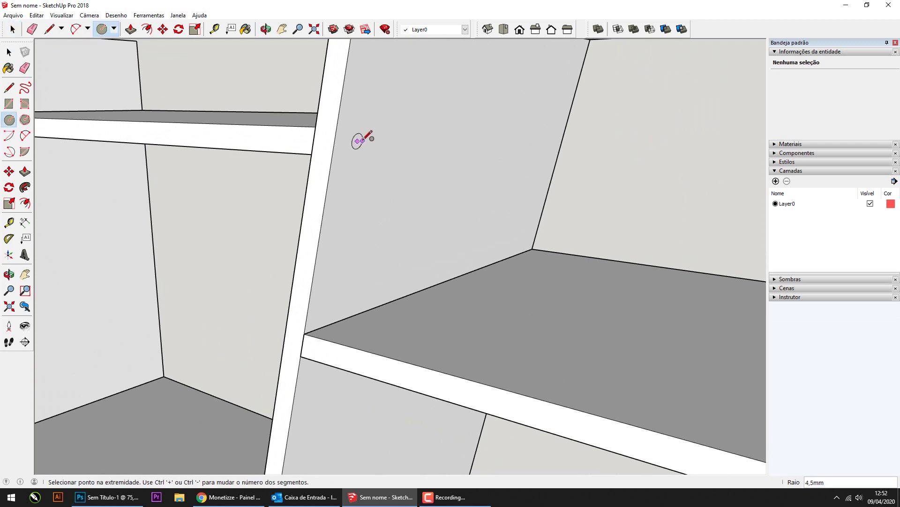
pyautogui.click(362, 139)
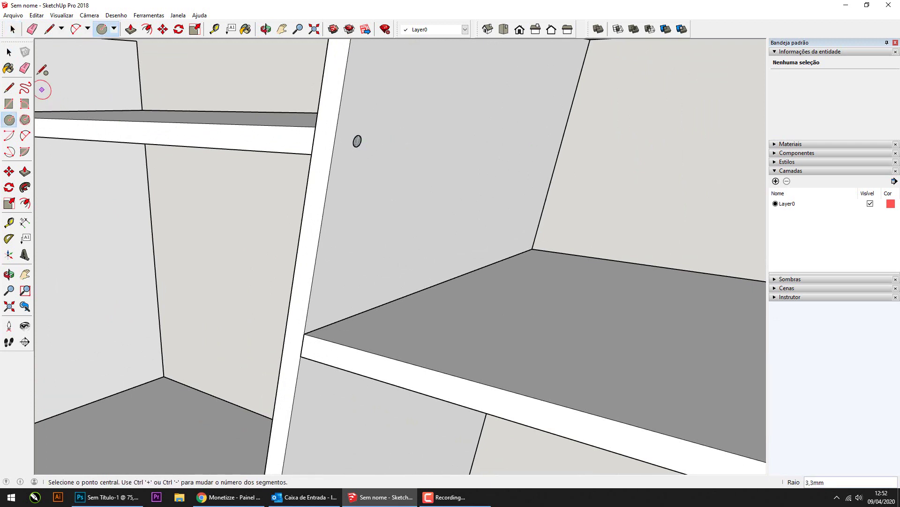
pyautogui.click(9, 52)
pyautogui.scroll(3, 350, 185)
pyautogui.scroll(2, 371, 128)
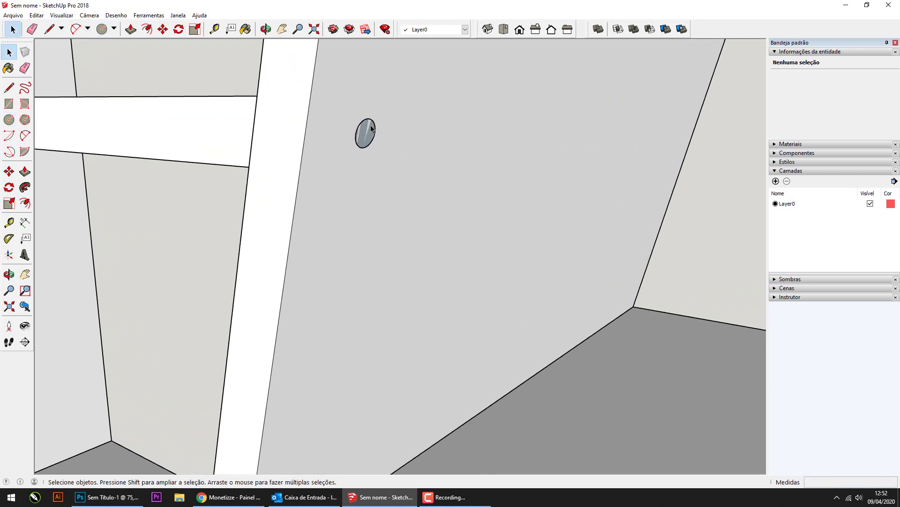
# Step: Push/pull the circle face out about 0.4 mm into a thin disc
pyautogui.doubleClick(370, 129)
pyautogui.scroll(1, 371, 129)
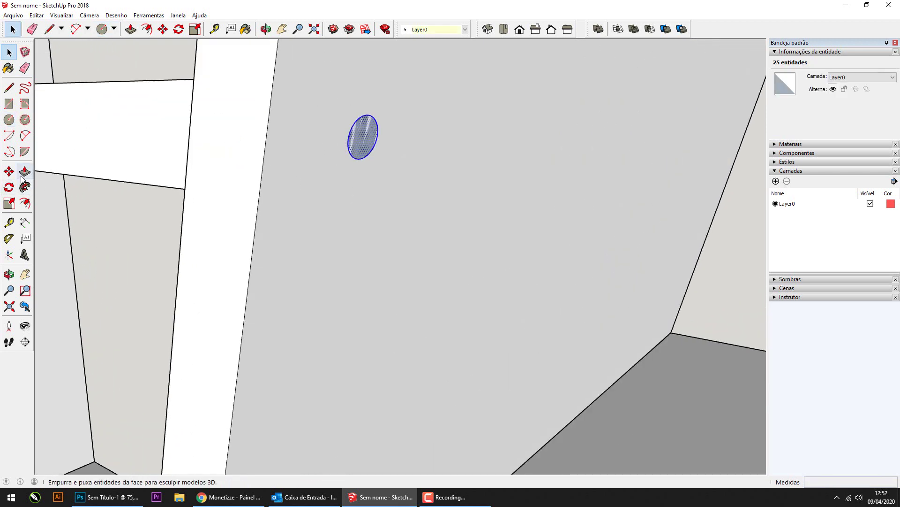
pyautogui.click(25, 171)
pyautogui.click(364, 143)
pyautogui.click(364, 140)
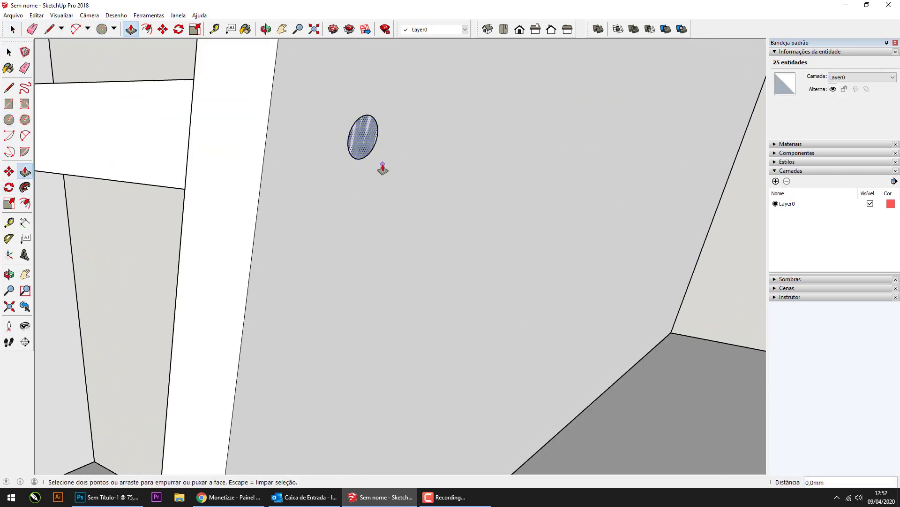
pyautogui.click(365, 138)
pyautogui.press('space')
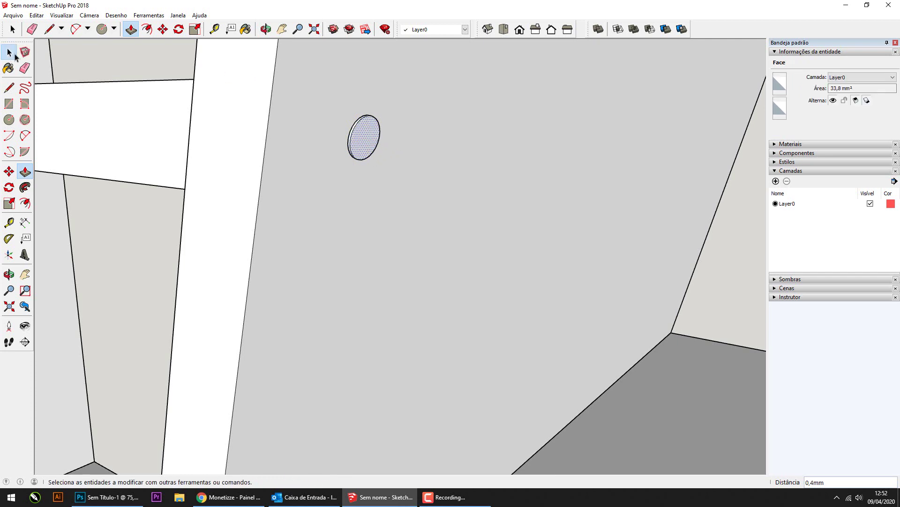
pyautogui.tripleClick(369, 132)
# Step: Group the disc and copy it beside itself to form a pair of pegs
pyautogui.rightClick(369, 130)
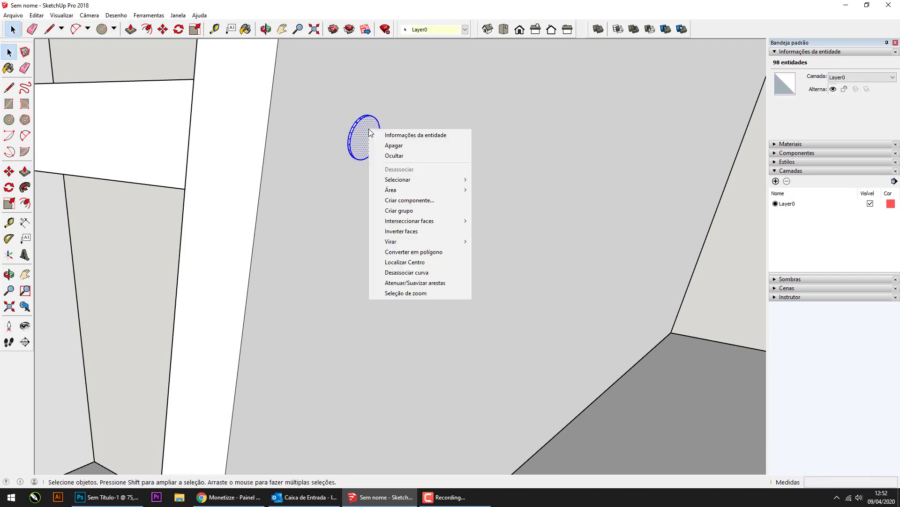
pyautogui.click(402, 211)
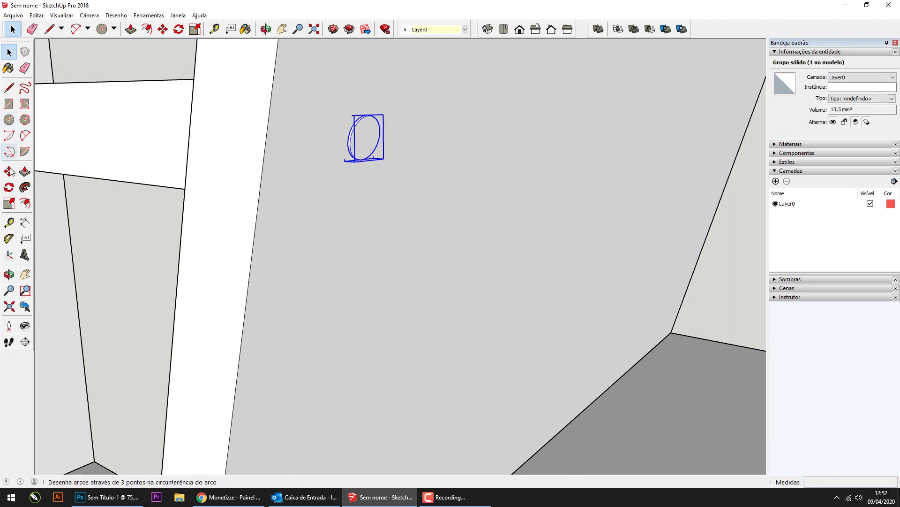
pyautogui.press('m')
pyautogui.moveTo(291, 165); pyautogui.dragTo(575, 154, button='middle')
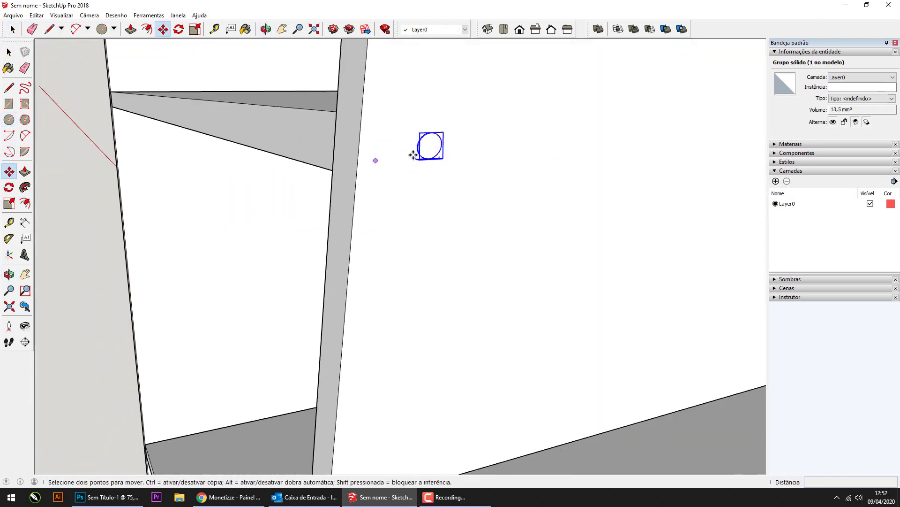
pyautogui.moveTo(414, 154)
pyautogui.mouseDown(button='middle')
pyautogui.moveTo(235, 177)
pyautogui.moveTo(81, 171)
pyautogui.moveTo(63, 178)
pyautogui.mouseUp(button='middle')
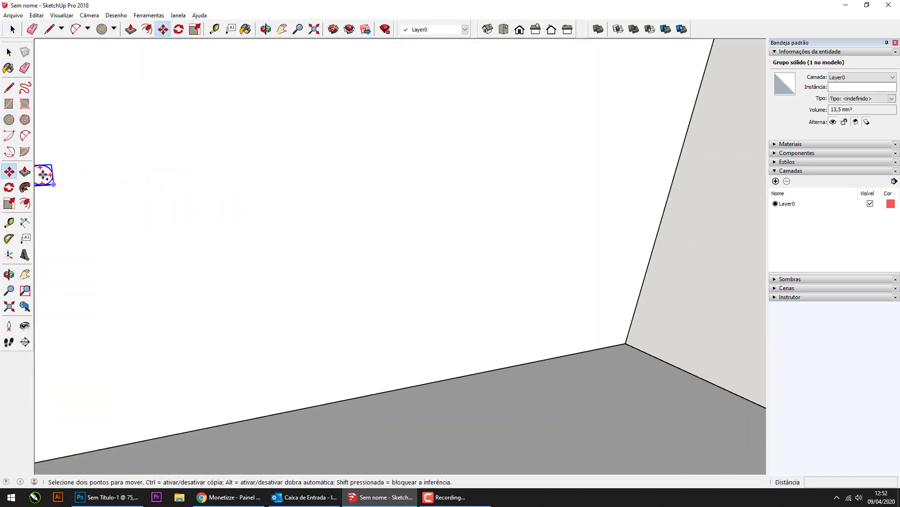
pyautogui.press('ctrl')
pyautogui.click(43, 174)
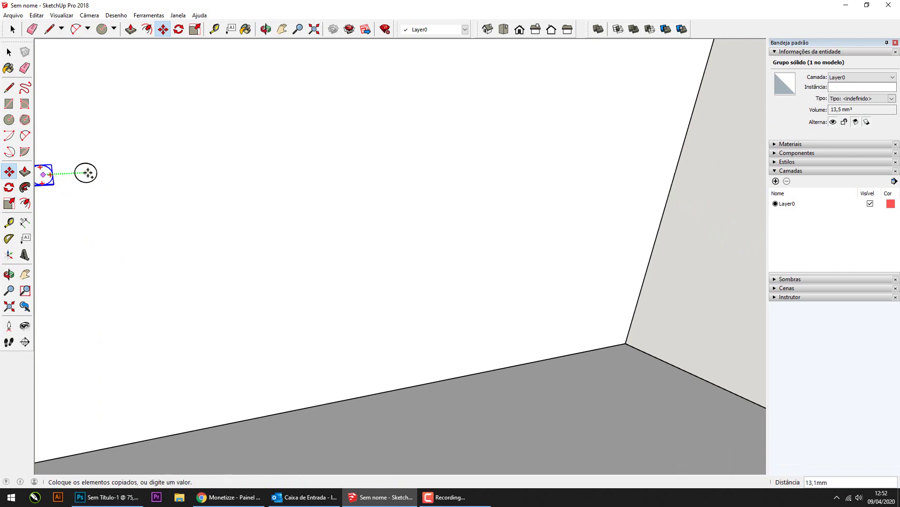
pyautogui.click(87, 174)
pyautogui.moveTo(104, 162); pyautogui.dragTo(113, 147, button='middle')
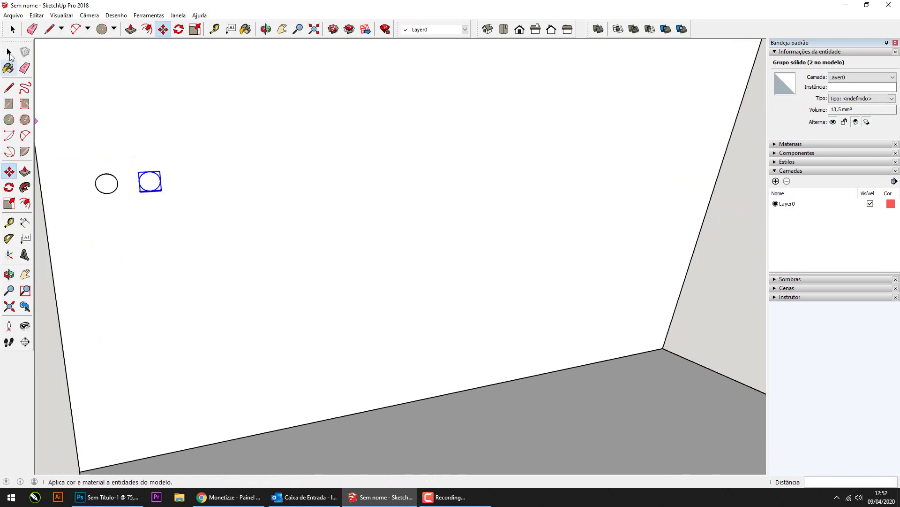
# Step: Select both pegs and copy the pair across the ladder board
pyautogui.press('space')
pyautogui.keyDown('shift'); pyautogui.click(153, 182); pyautogui.keyUp('shift')
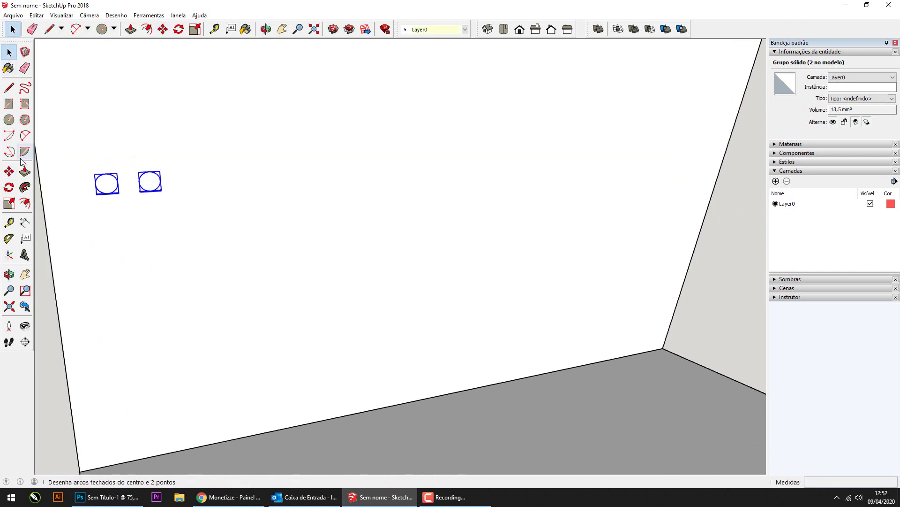
pyautogui.click(9, 171)
pyautogui.press('ctrl')
pyautogui.click(152, 183)
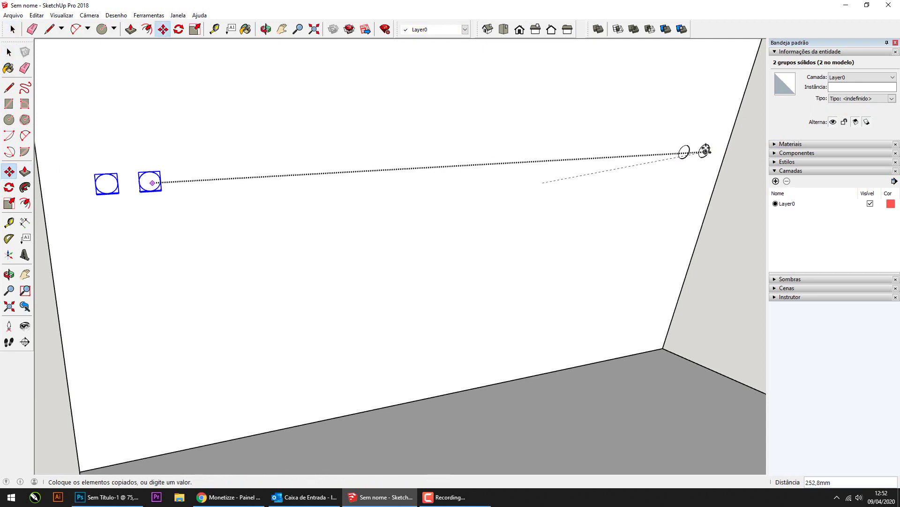
pyautogui.click(688, 151)
pyautogui.moveTo(689, 151); pyautogui.dragTo(337, 154, button='middle')
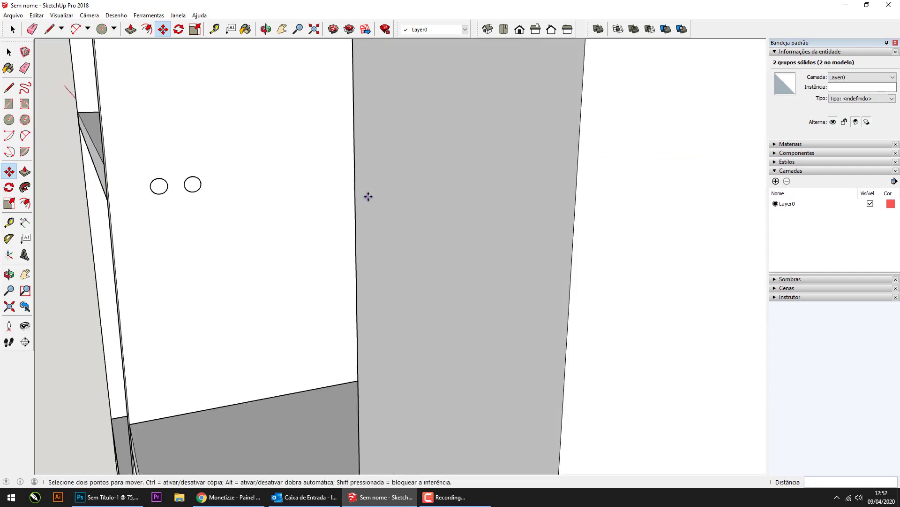
pyautogui.press('space')
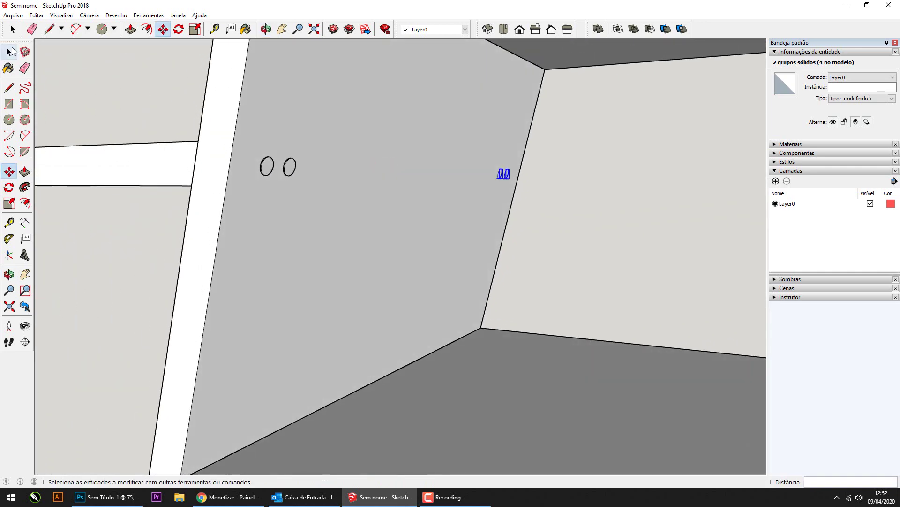
pyautogui.moveTo(537, 162)
pyautogui.mouseDown(button='middle')
pyautogui.moveTo(444, 280)
pyautogui.moveTo(342, 263)
pyautogui.mouseUp(button='middle')
# Step: Pan, zoom and orbit to look over the shelf from above and head-on
pyautogui.scroll(-4, 342, 262)
pyautogui.keyDown('shift'); pyautogui.moveTo(447, 257); pyautogui.dragTo(431, 226, button='middle'); pyautogui.keyUp('shift')
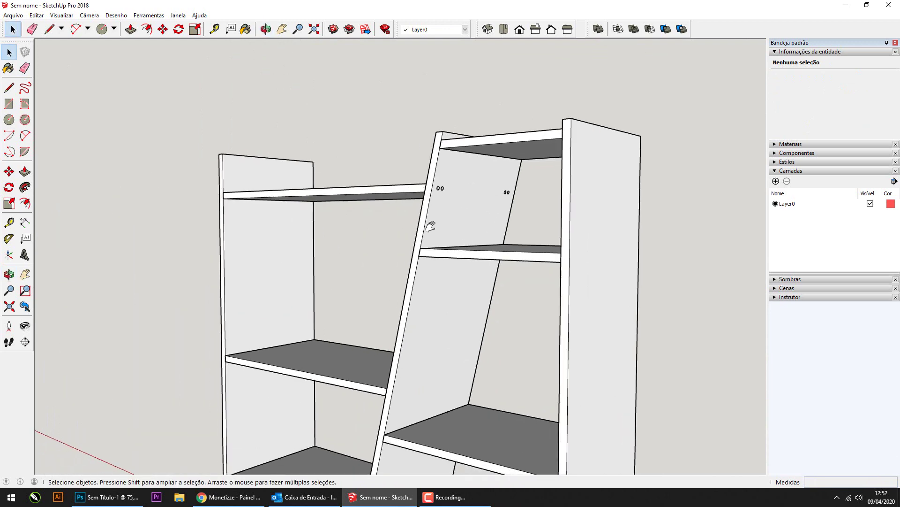
pyautogui.scroll(2, 507, 194)
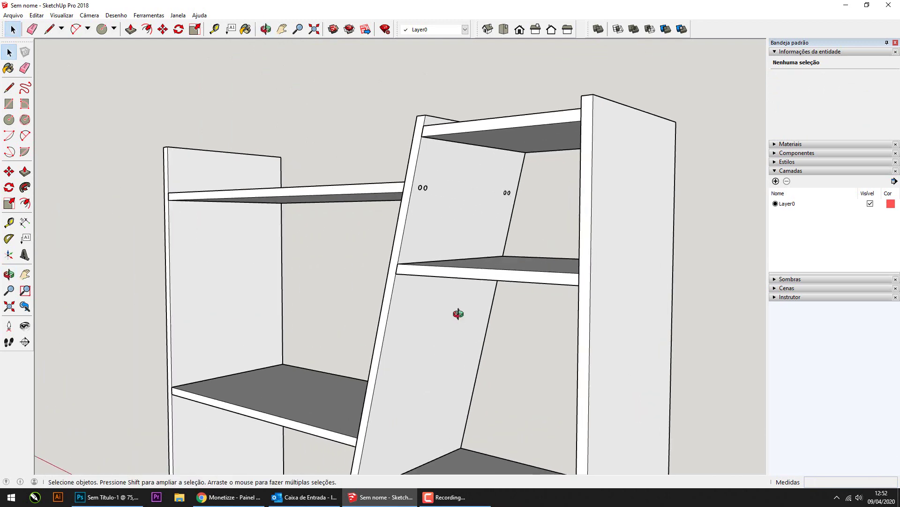
pyautogui.moveTo(459, 314)
pyautogui.mouseDown(button='middle')
pyautogui.moveTo(472, 244)
pyautogui.moveTo(467, 121)
pyautogui.moveTo(464, 231)
pyautogui.mouseUp(button='middle')
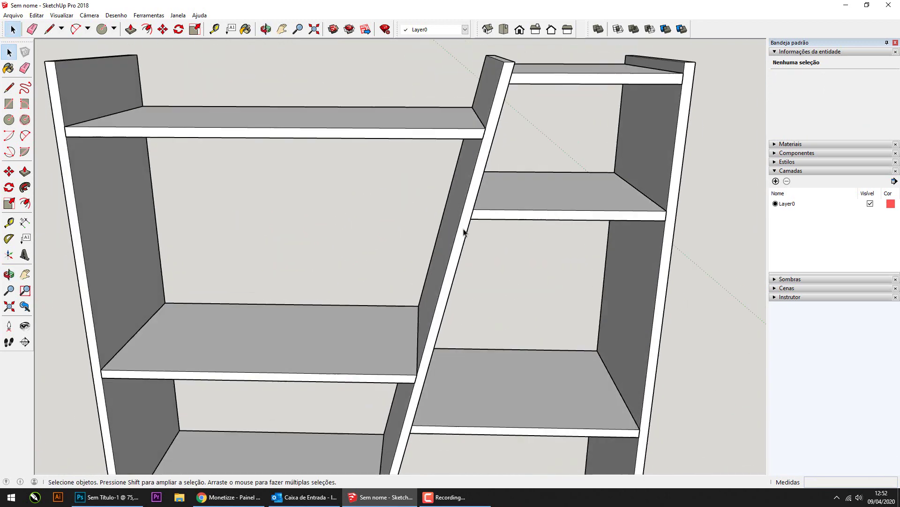
pyautogui.scroll(-3, 464, 231)
pyautogui.scroll(-2, 417, 249)
pyautogui.moveTo(337, 249)
pyautogui.mouseDown(button='middle')
pyautogui.moveTo(539, 177)
pyautogui.moveTo(496, 149)
pyautogui.moveTo(364, 177)
pyautogui.moveTo(267, 238)
pyautogui.moveTo(375, 230)
pyautogui.moveTo(430, 275)
pyautogui.moveTo(361, 287)
pyautogui.moveTo(416, 296)
pyautogui.moveTo(352, 295)
pyautogui.mouseUp(button='middle')
# Step: Orbit around the whole bookshelf and show the Styles panel with Estilo de carpintaria
pyautogui.press('space')
pyautogui.scroll(-2, 320, 295)
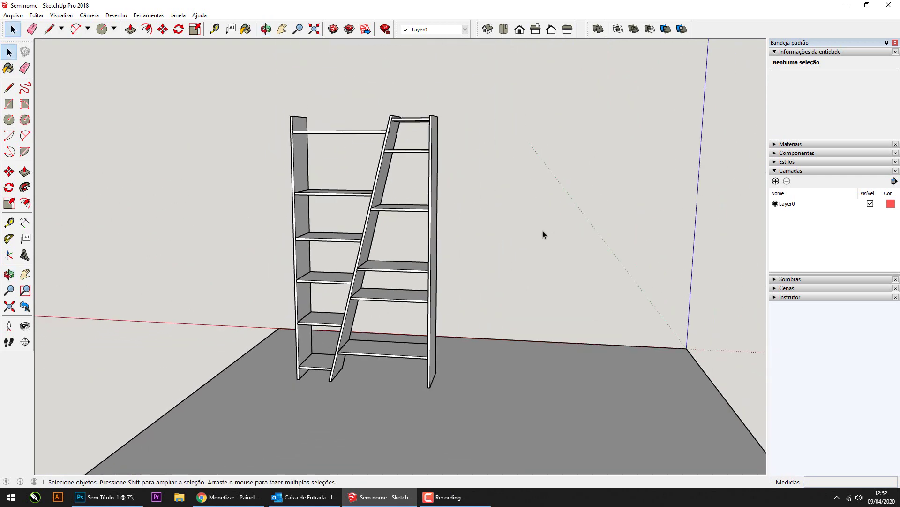
pyautogui.moveTo(542, 231); pyautogui.dragTo(581, 249, button='middle')
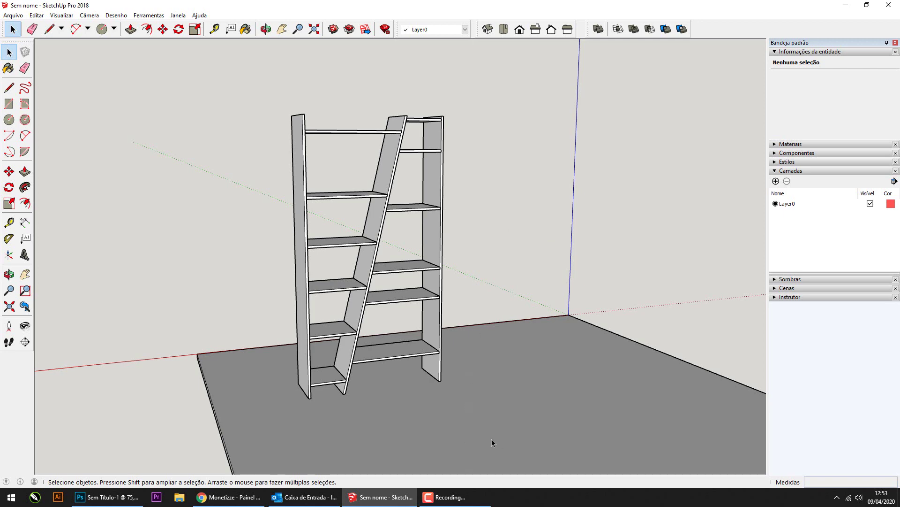
pyautogui.moveTo(509, 220)
pyautogui.mouseDown(button='middle')
pyautogui.moveTo(478, 247)
pyautogui.moveTo(500, 199)
pyautogui.moveTo(272, 187)
pyautogui.mouseUp(button='middle')
pyautogui.moveTo(486, 126)
pyautogui.mouseDown()
pyautogui.moveTo(261, 171)
pyautogui.moveTo(297, 181)
pyautogui.moveTo(296, 171)
pyautogui.moveTo(348, 201)
pyautogui.mouseUp()
pyautogui.press('space')
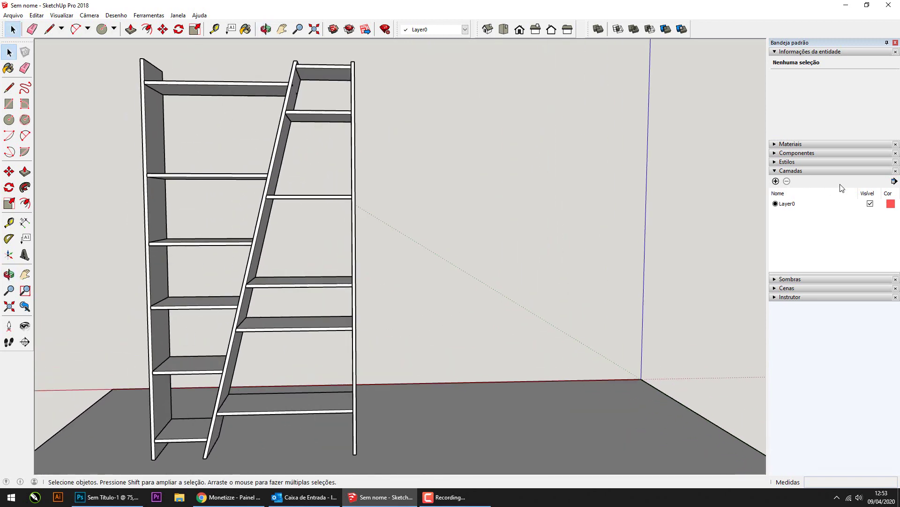
pyautogui.click(777, 162)
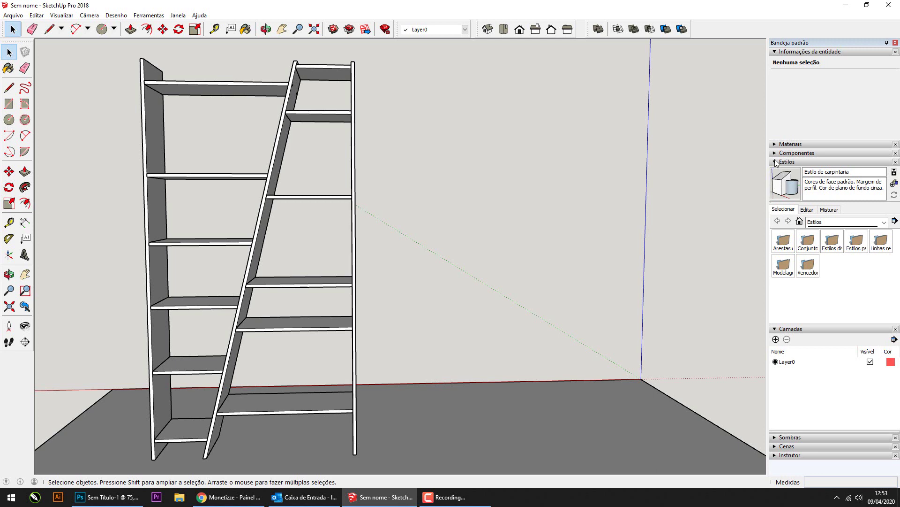